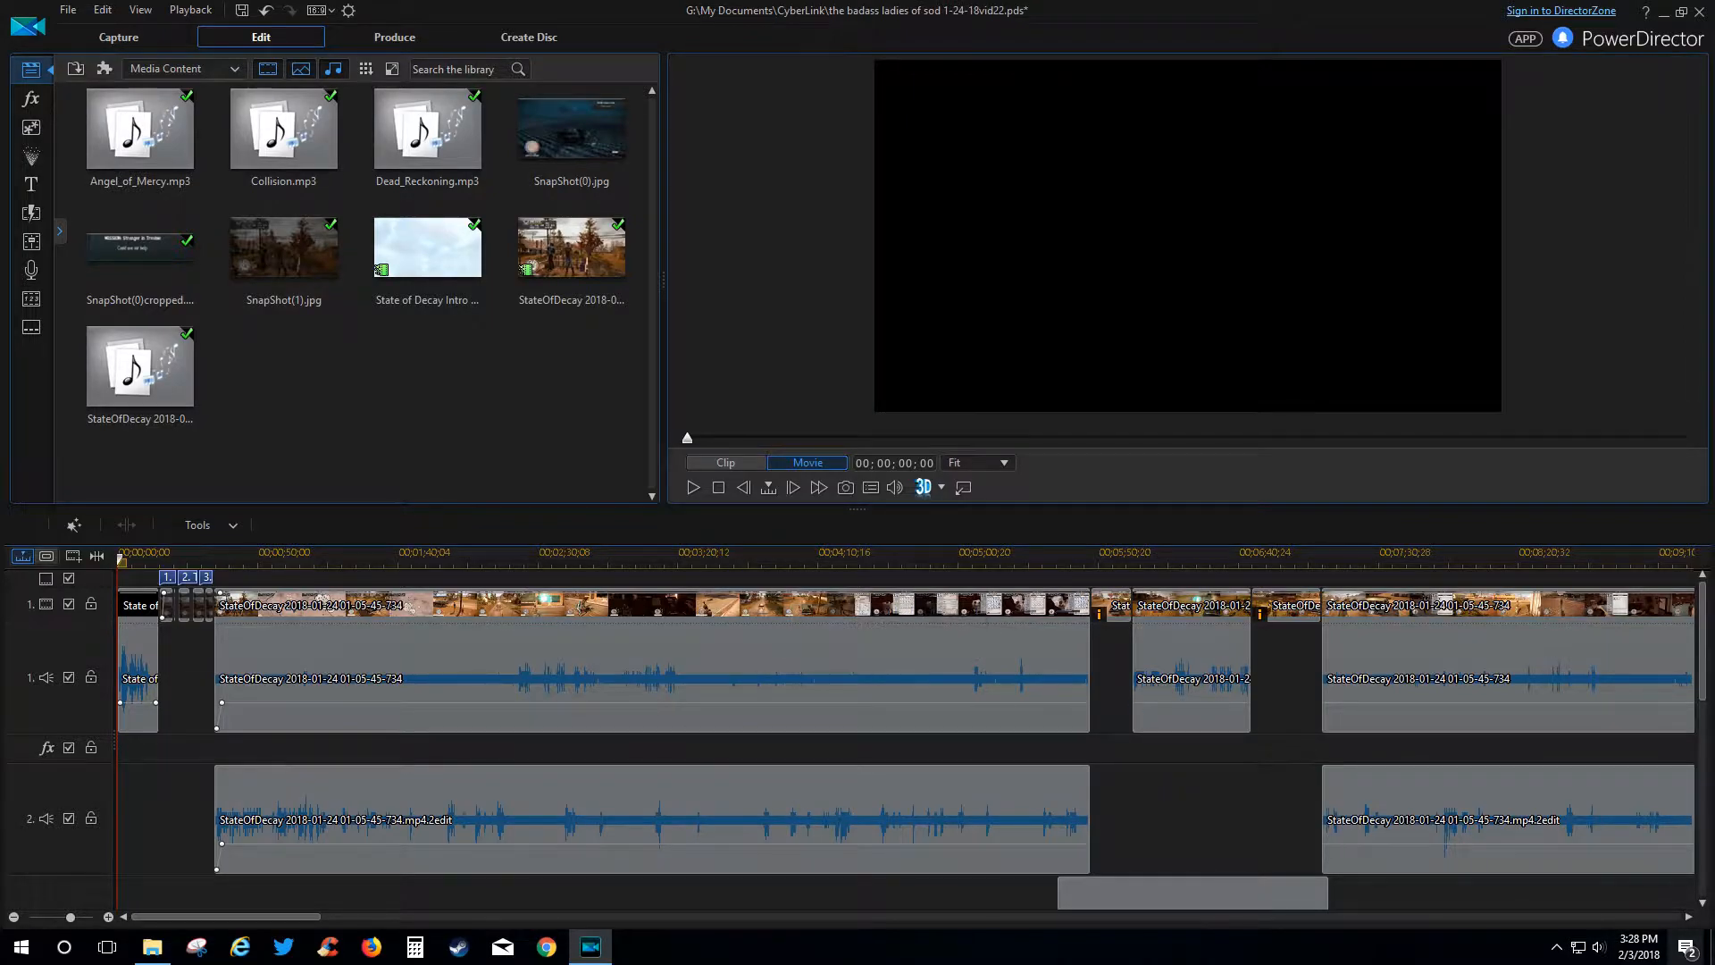
Check the taskbar calendar, then start Import Media Files and cancel without importing anything.
left_click(1633, 958)
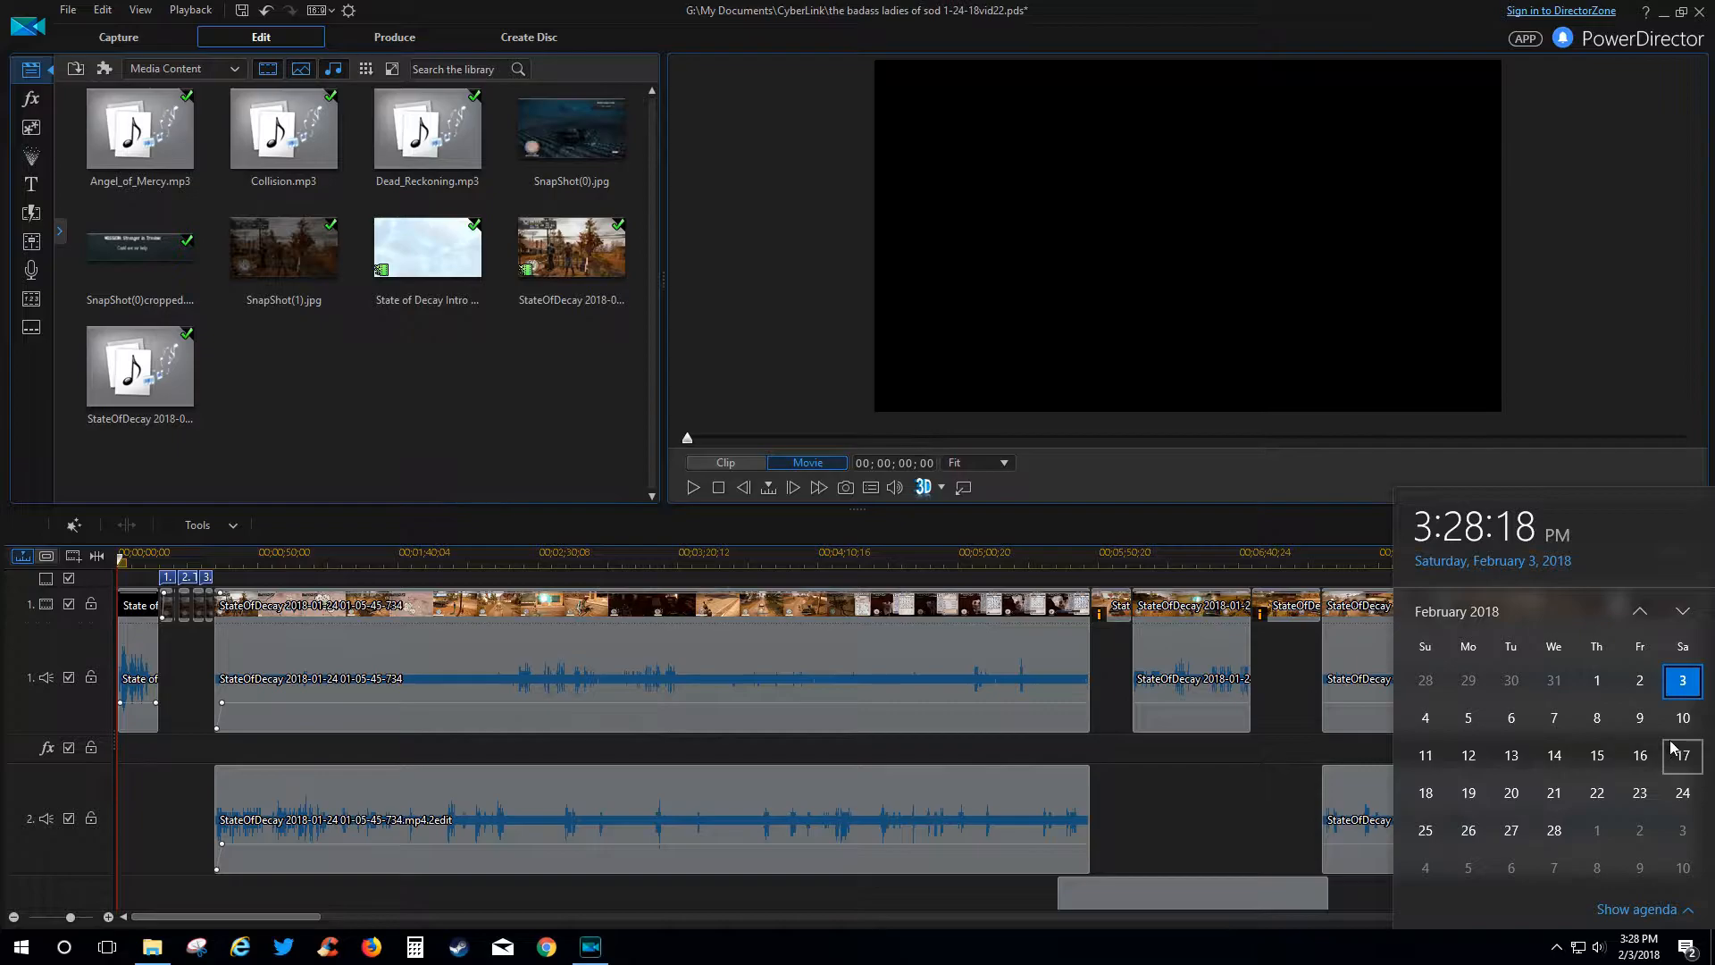
left_click(1258, 952)
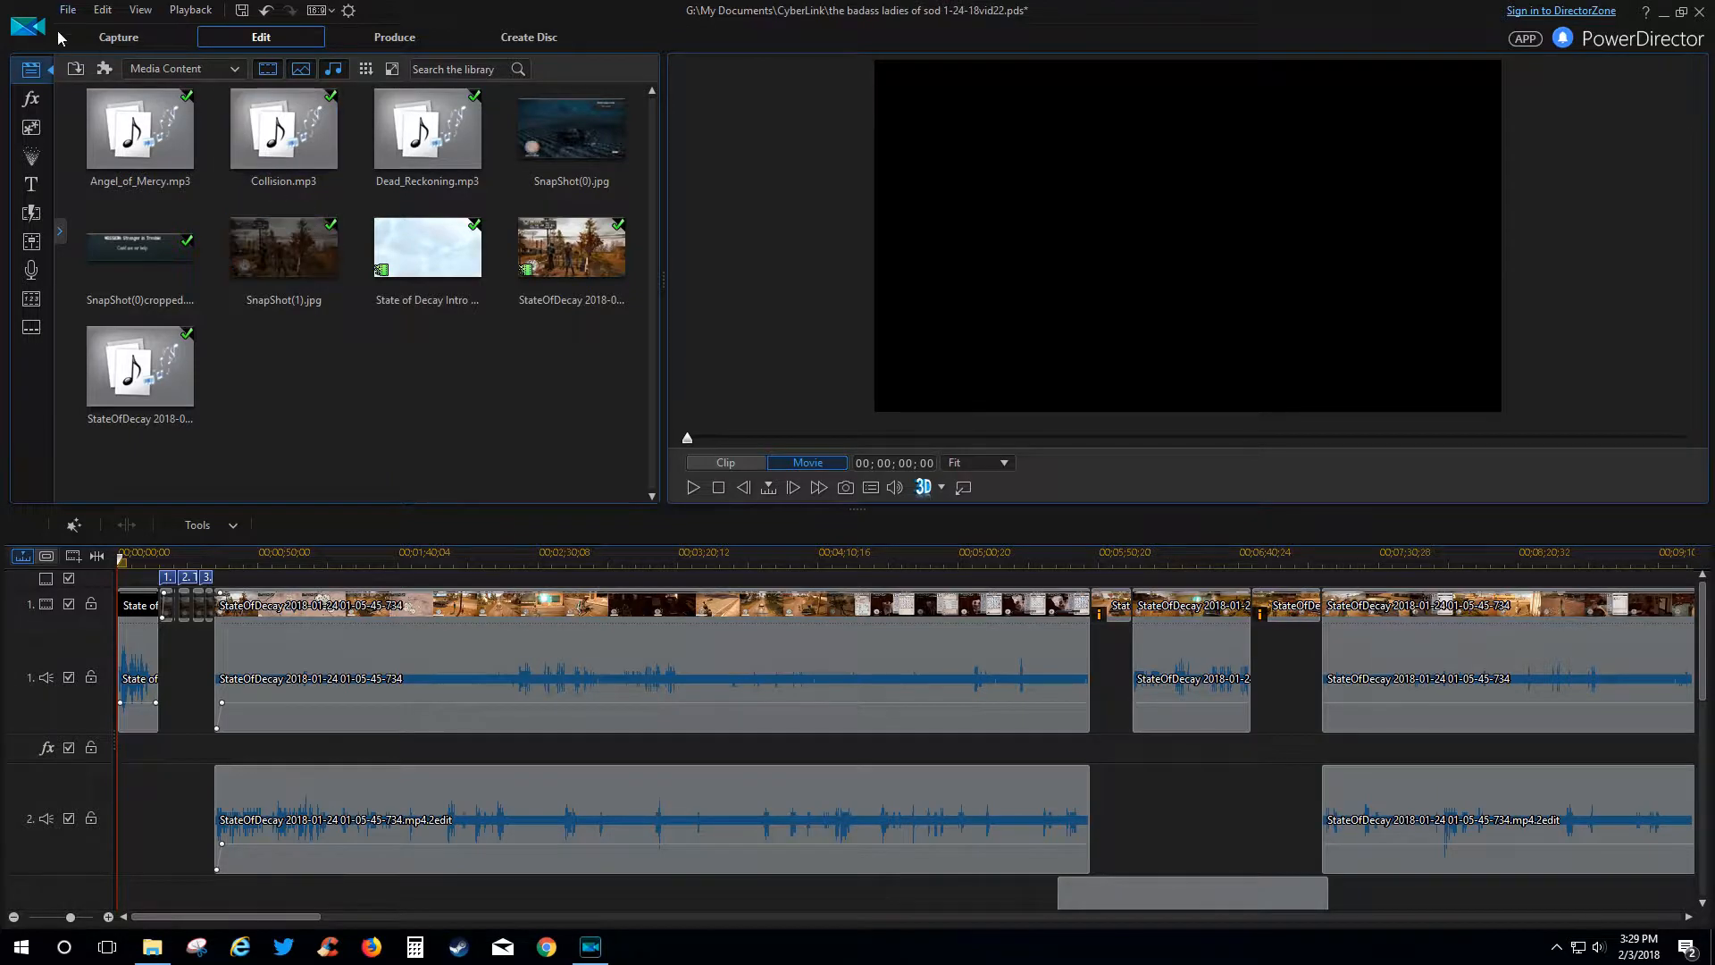
left_click(74, 69)
left_click(96, 98)
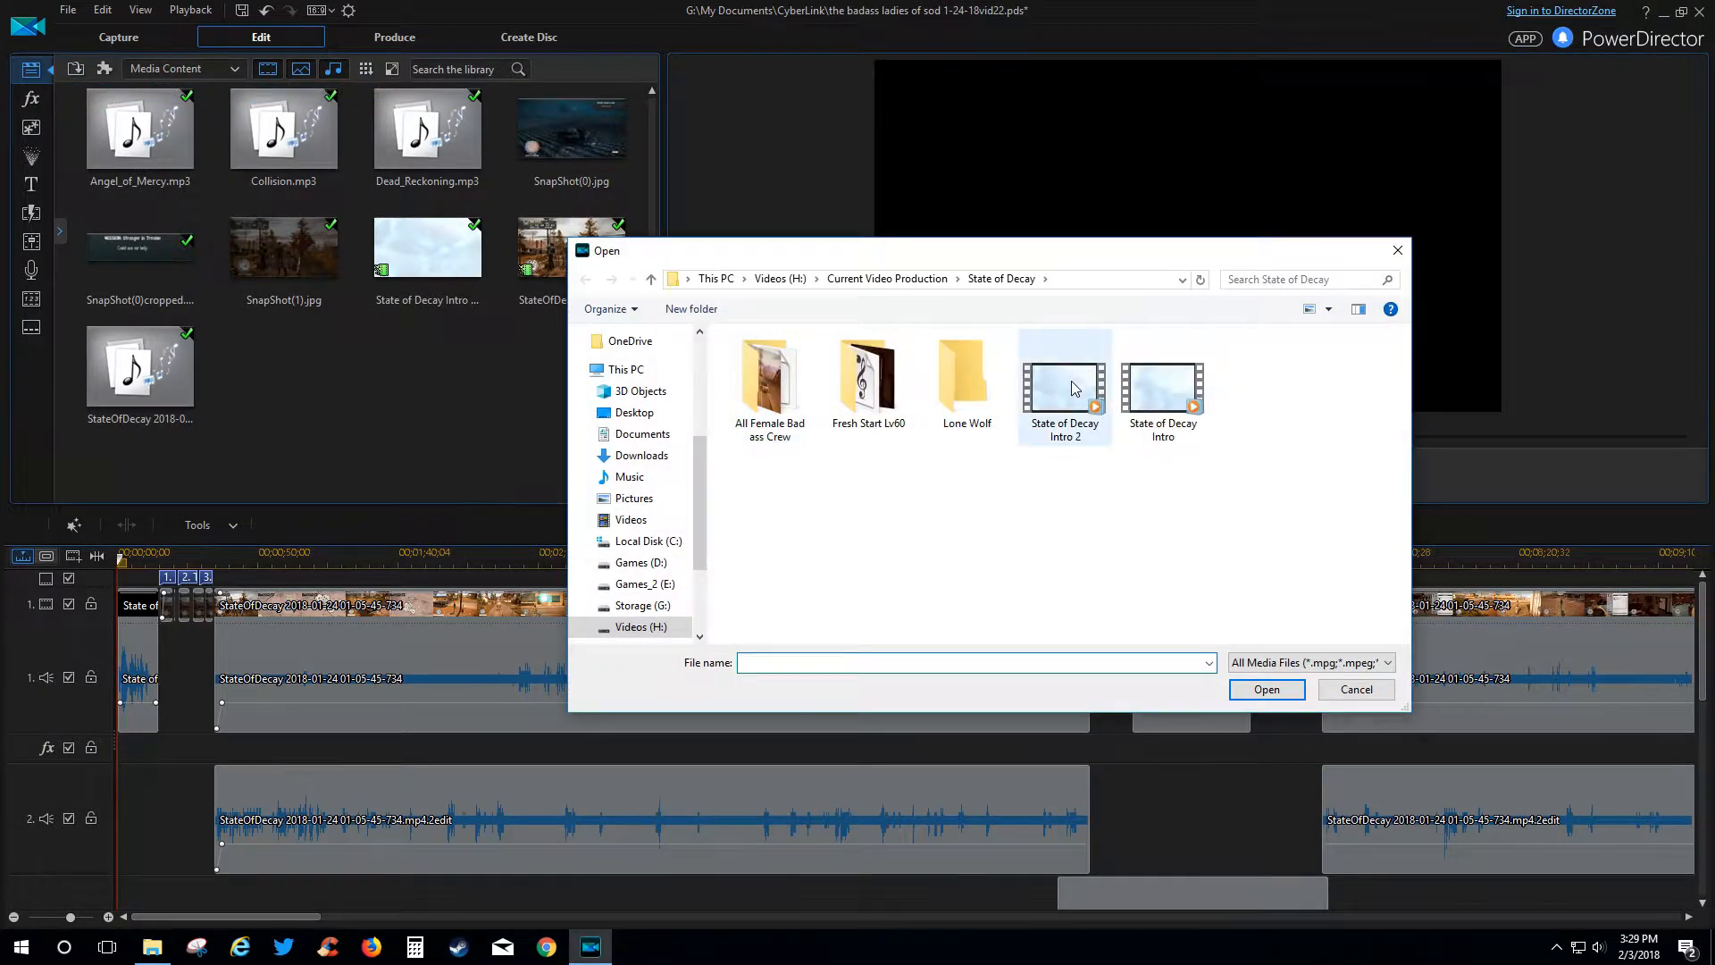
left_click(1356, 688)
Play the movie from the first timeline clip and pause at 00;00;02;02.
left_click(141, 701)
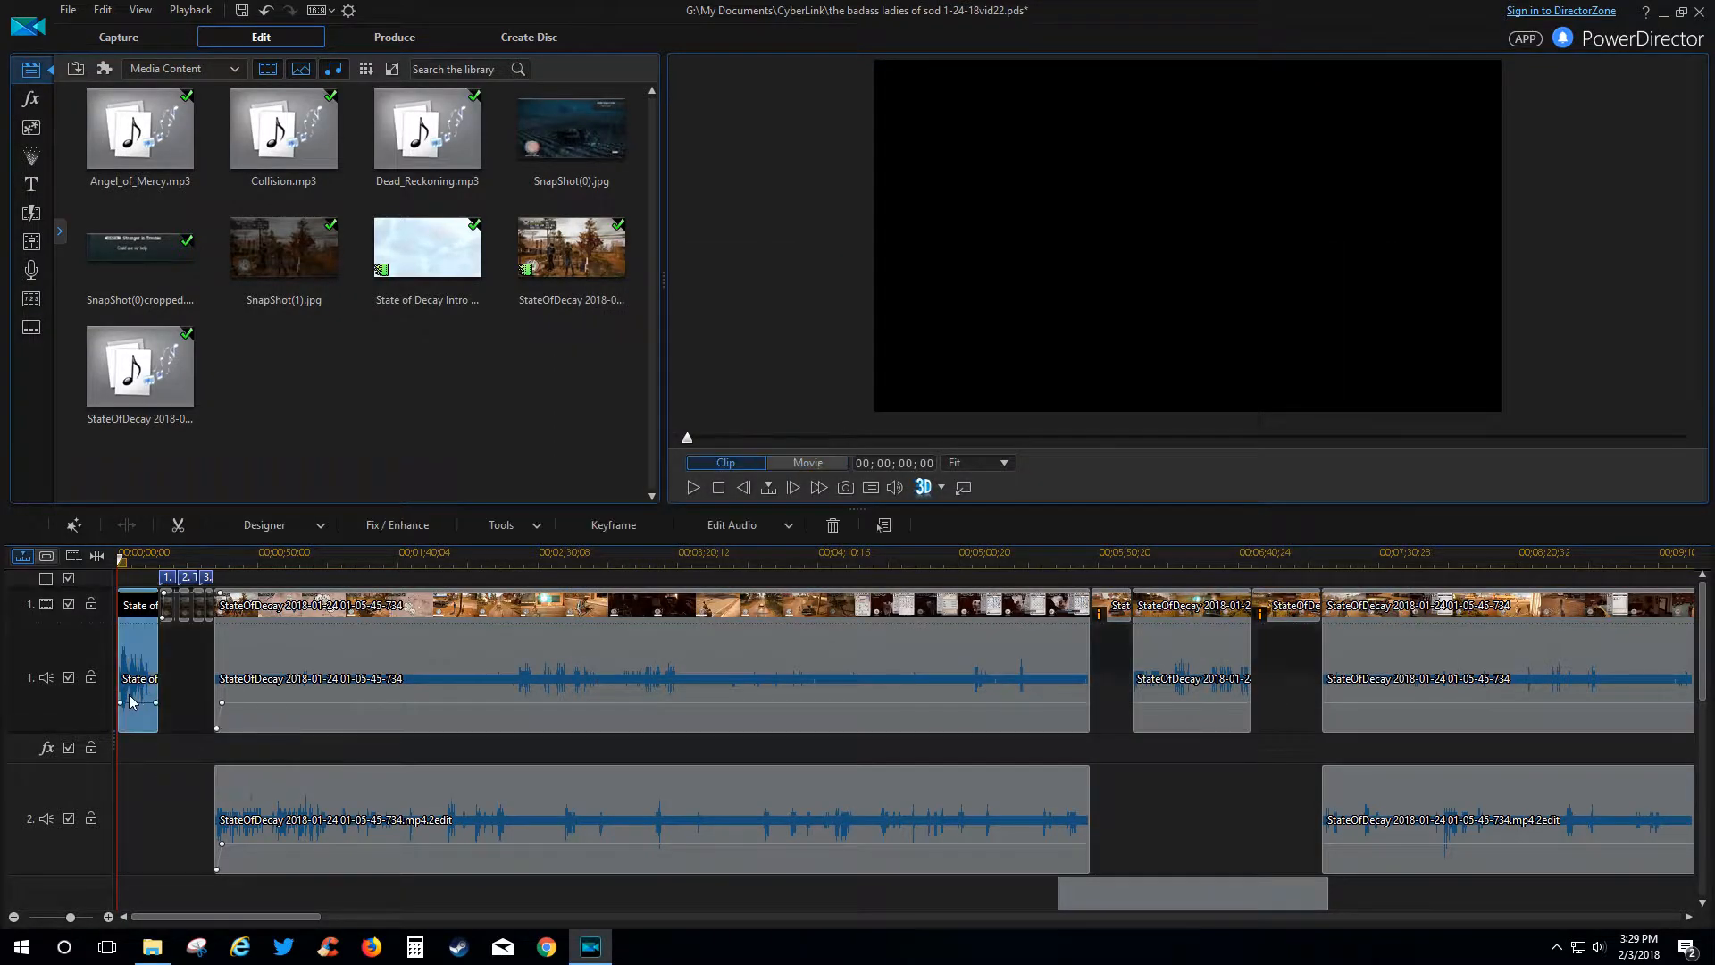
left_click(688, 491)
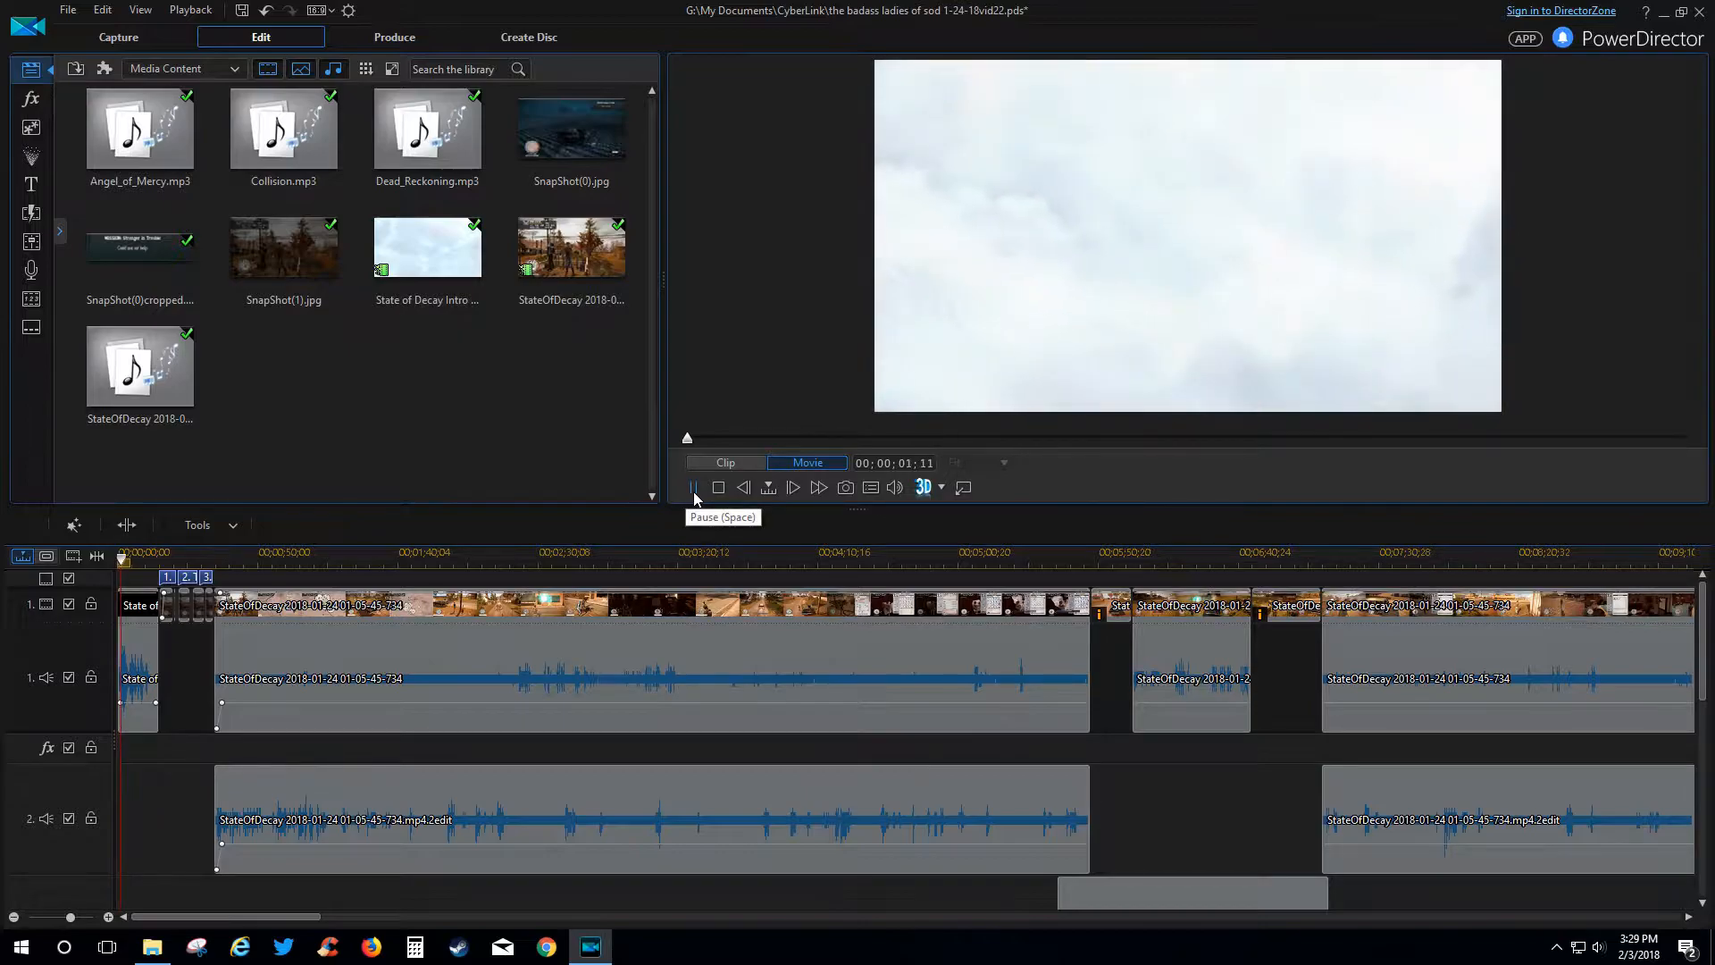
left_click(693, 488)
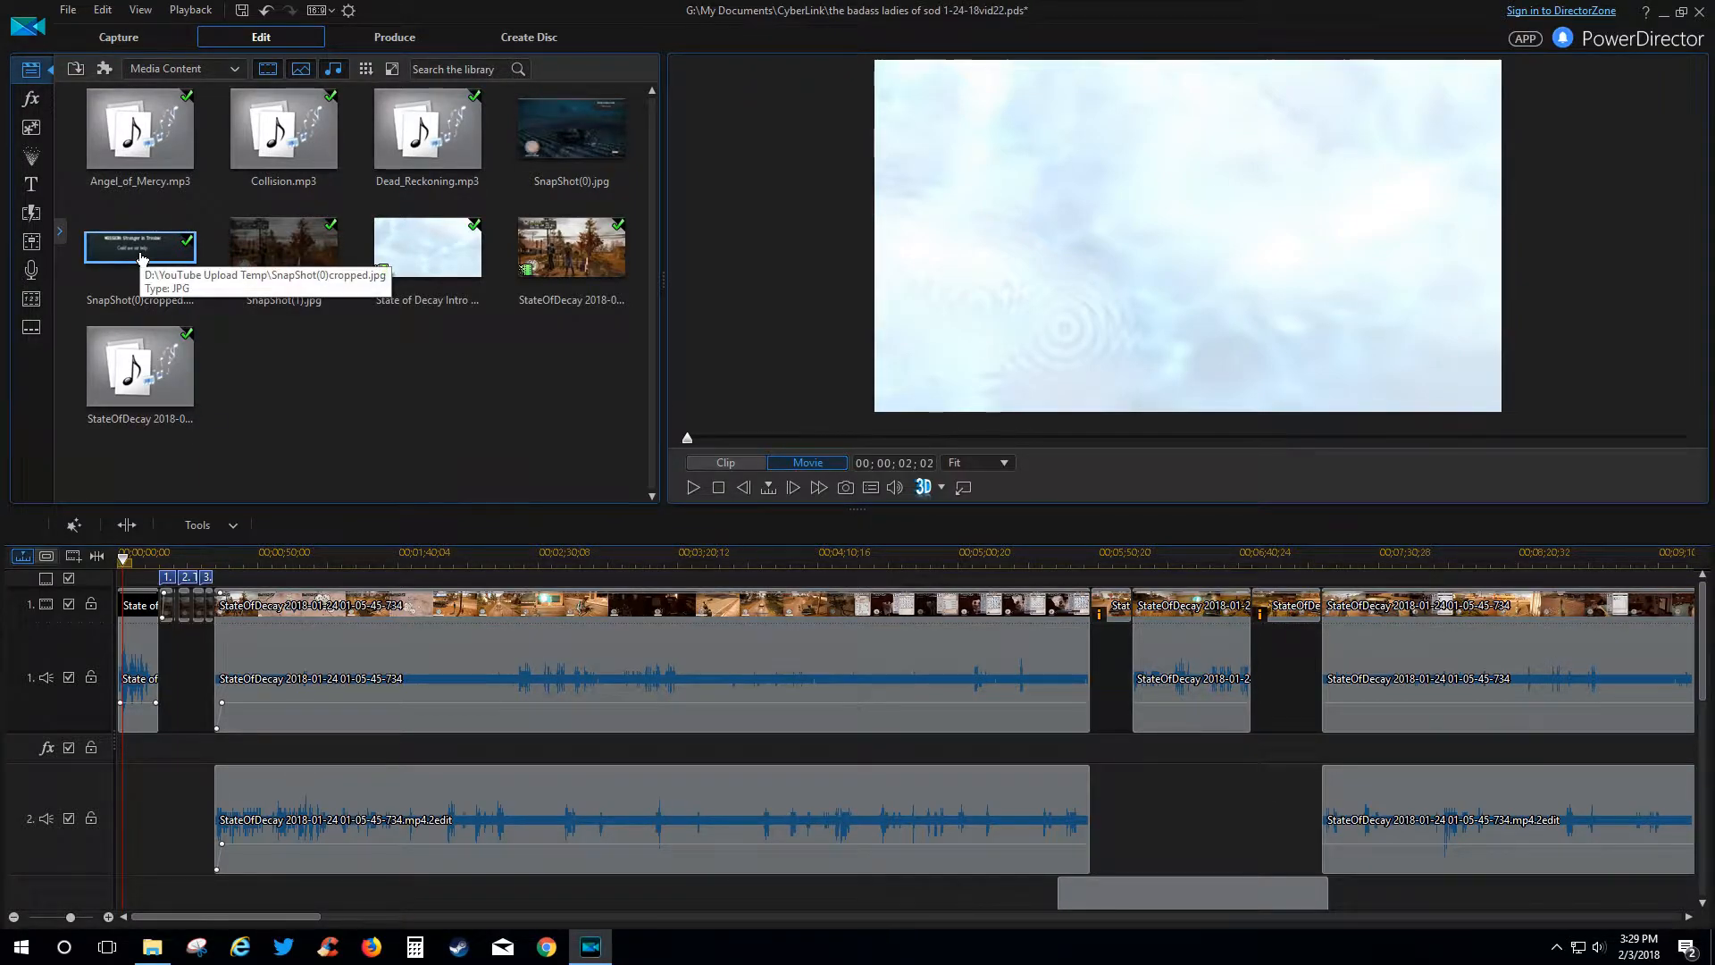
Preview SnapShot(0).jpg, then the cropped snapshot reading 'MISSION: Stranger in Trouble'.
left_click(563, 159)
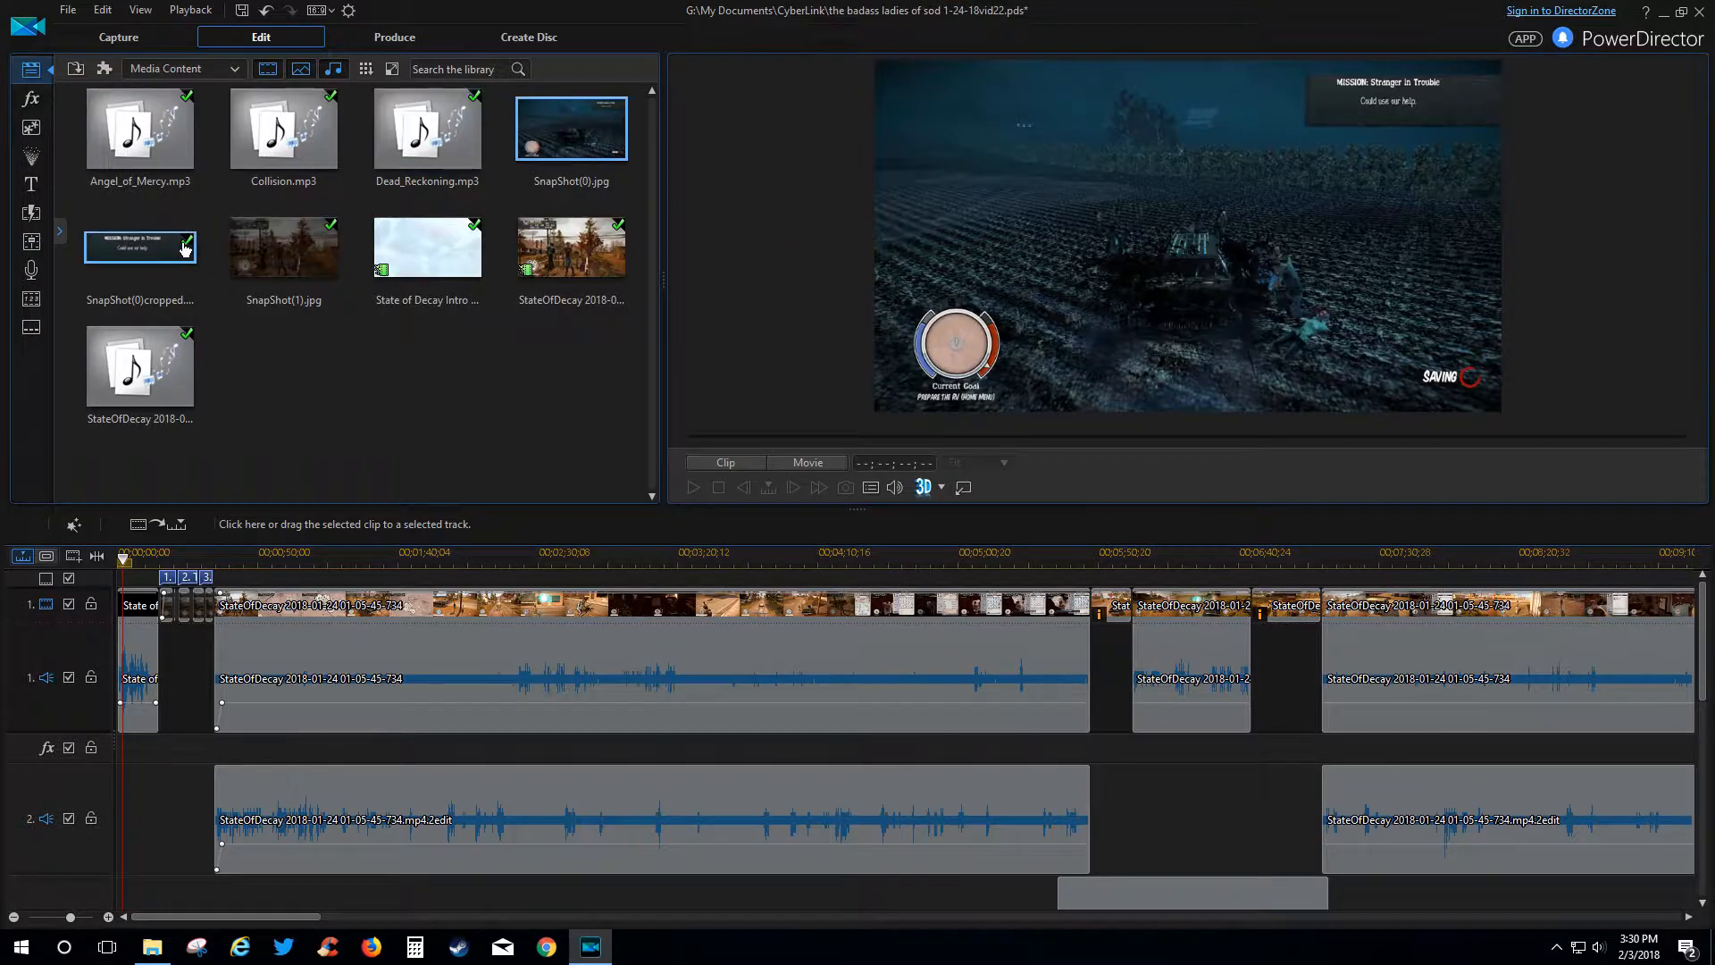
left_click(153, 266)
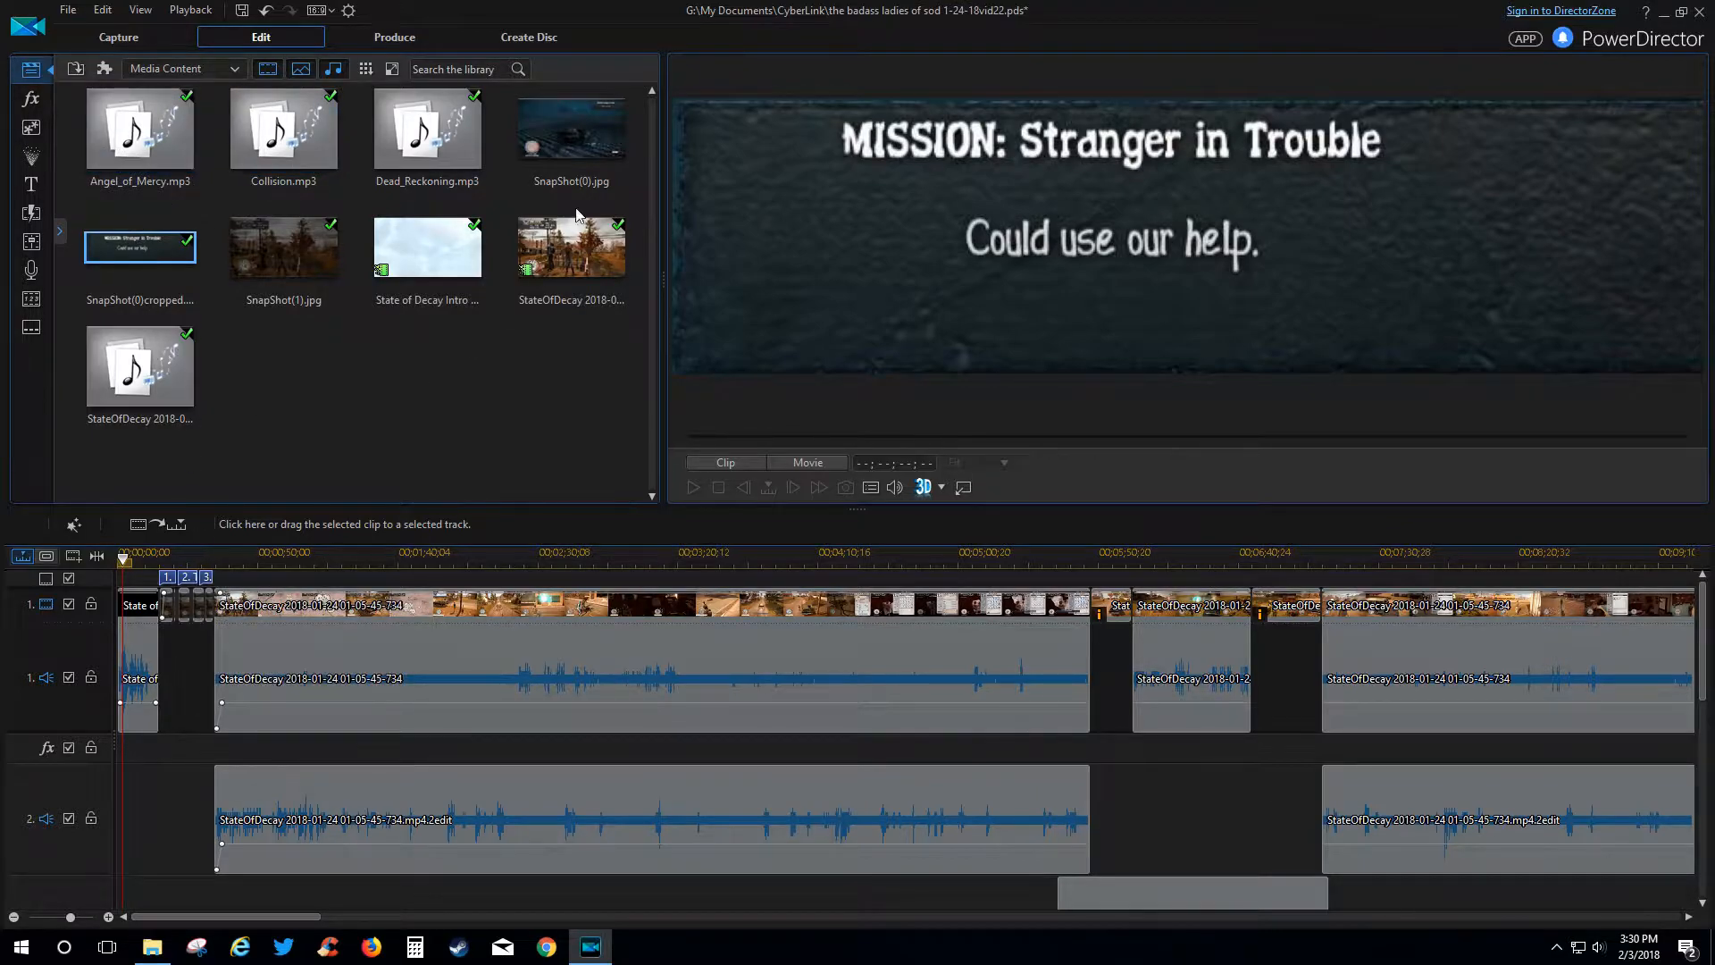
Scroll through the Effect Room library, then show PiP Objects templates like Paint Animations.
left_click(41, 107)
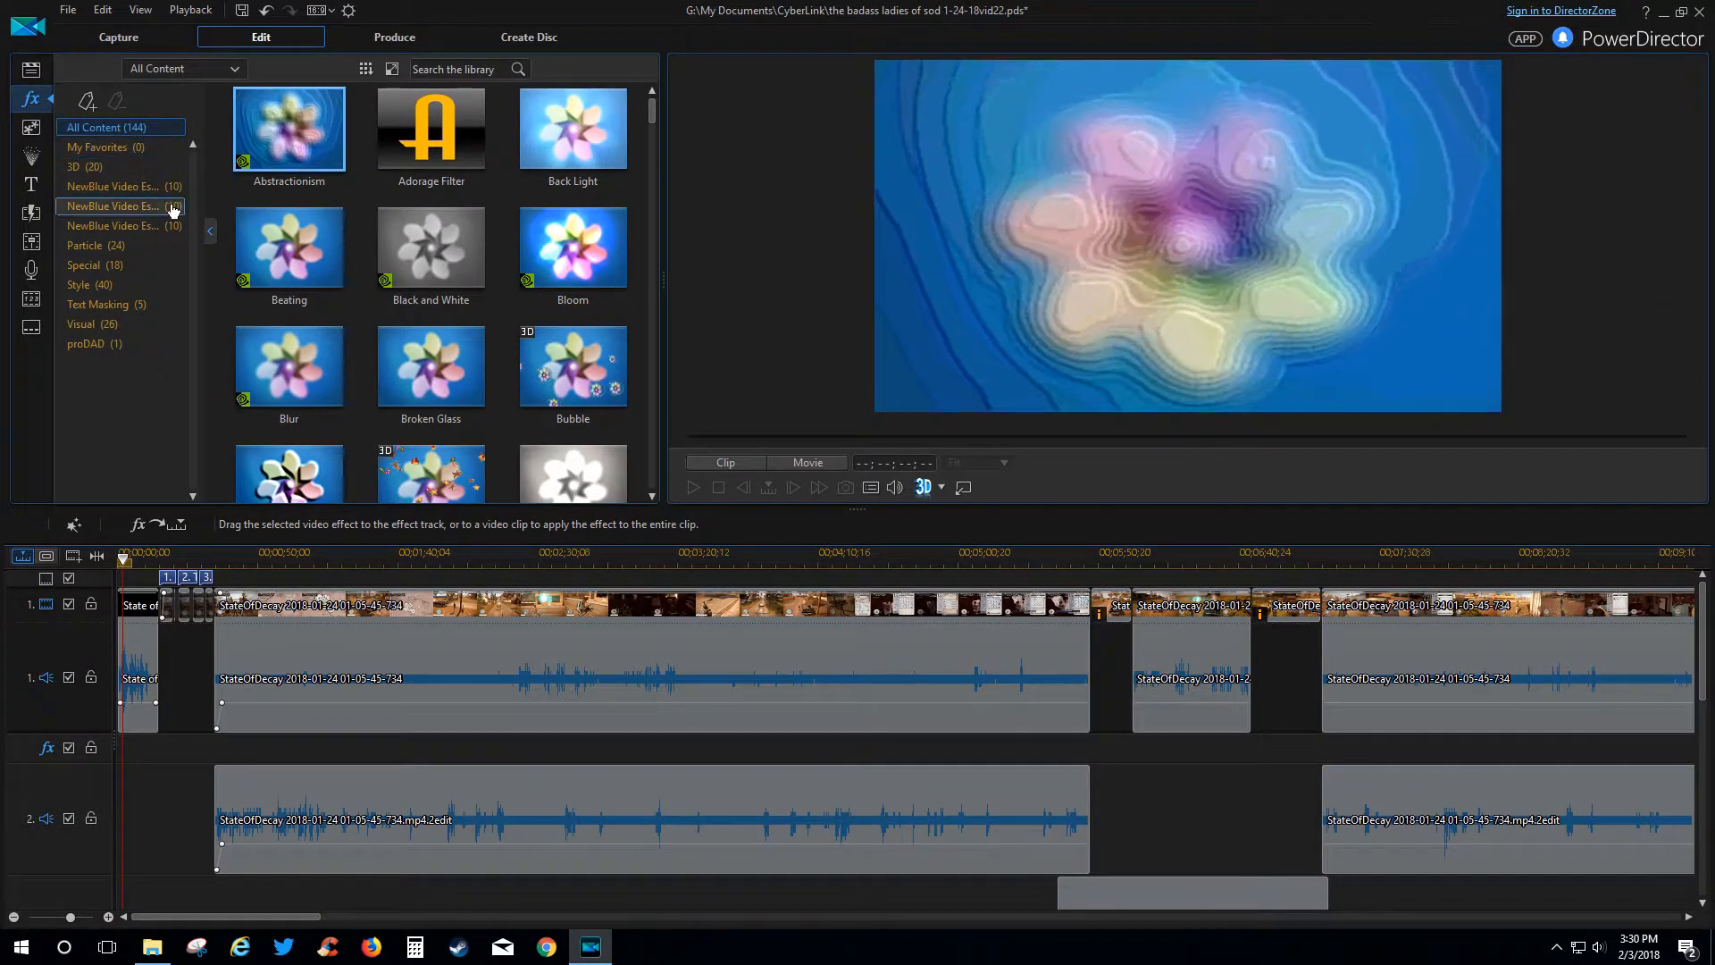
scroll(437, 214, "down", 3)
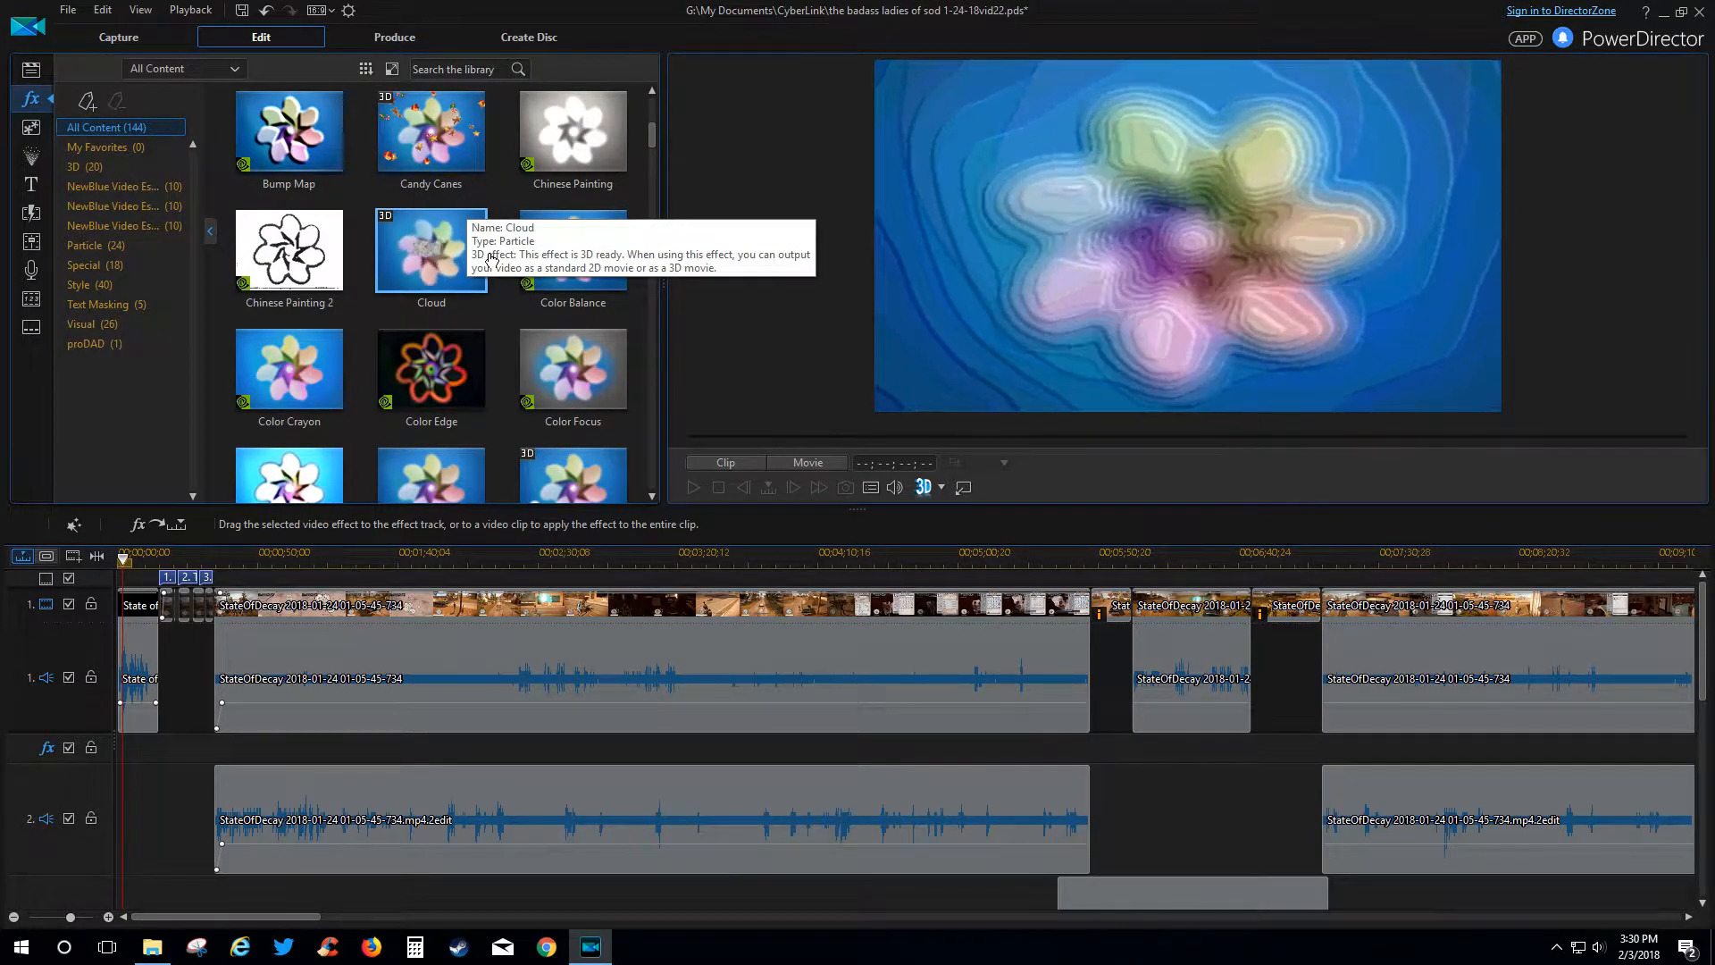
scroll(482, 240, "up", 3)
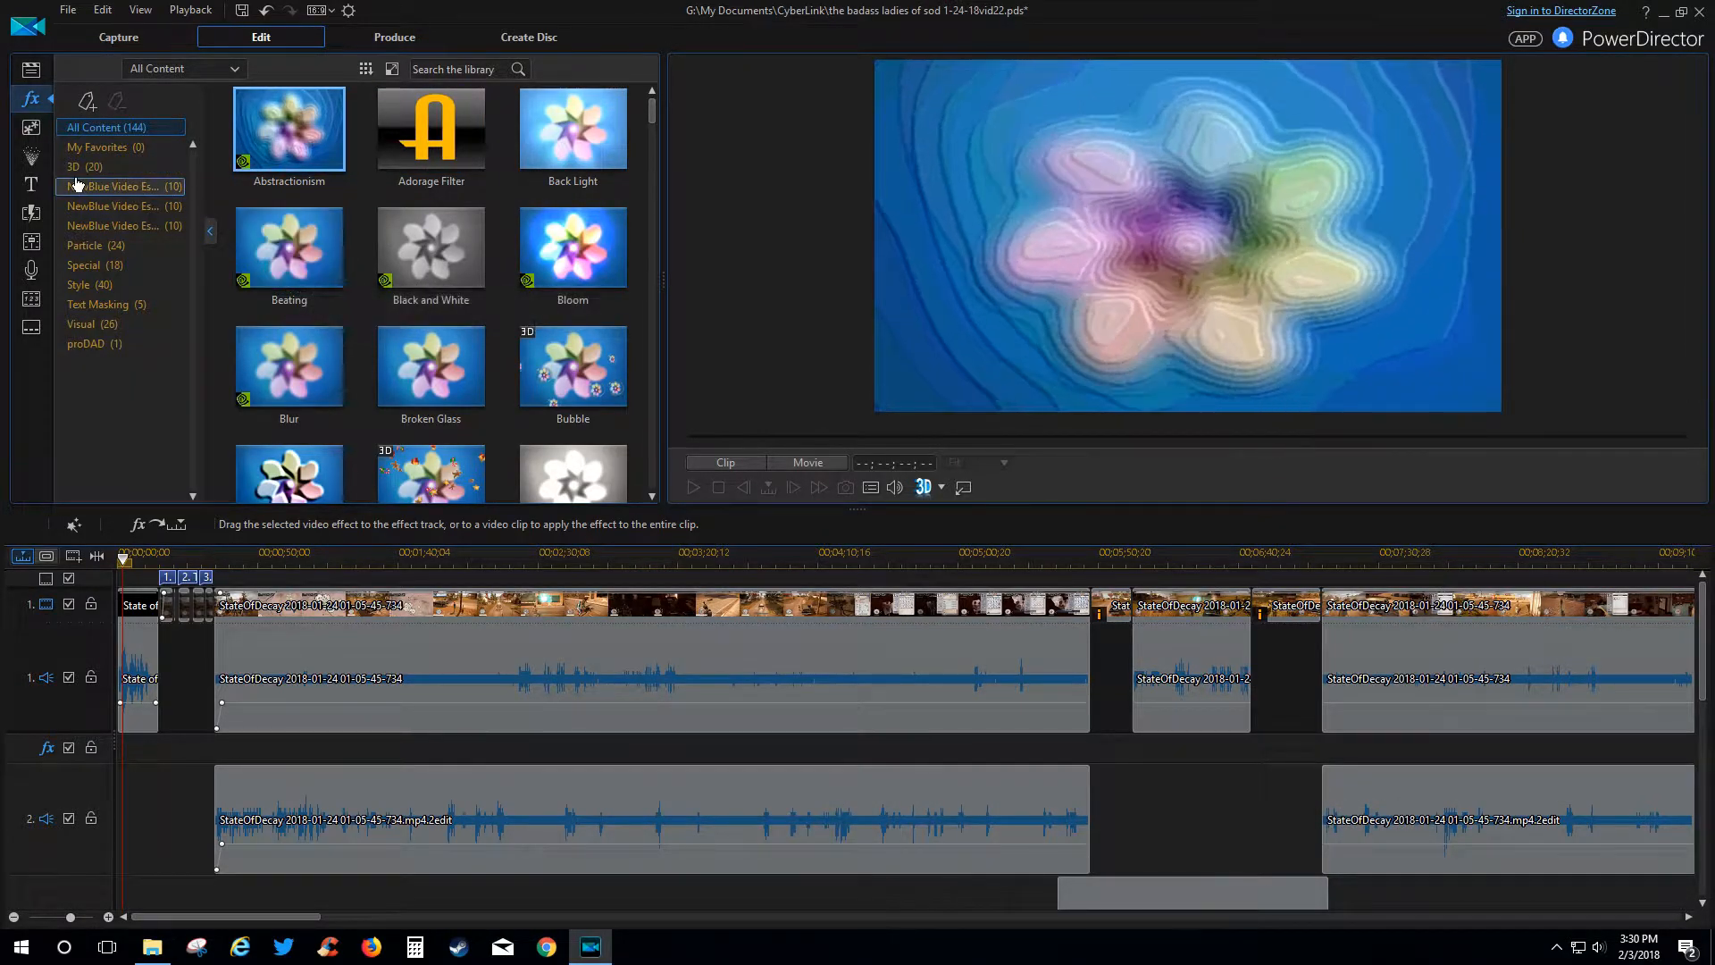
left_click(30, 128)
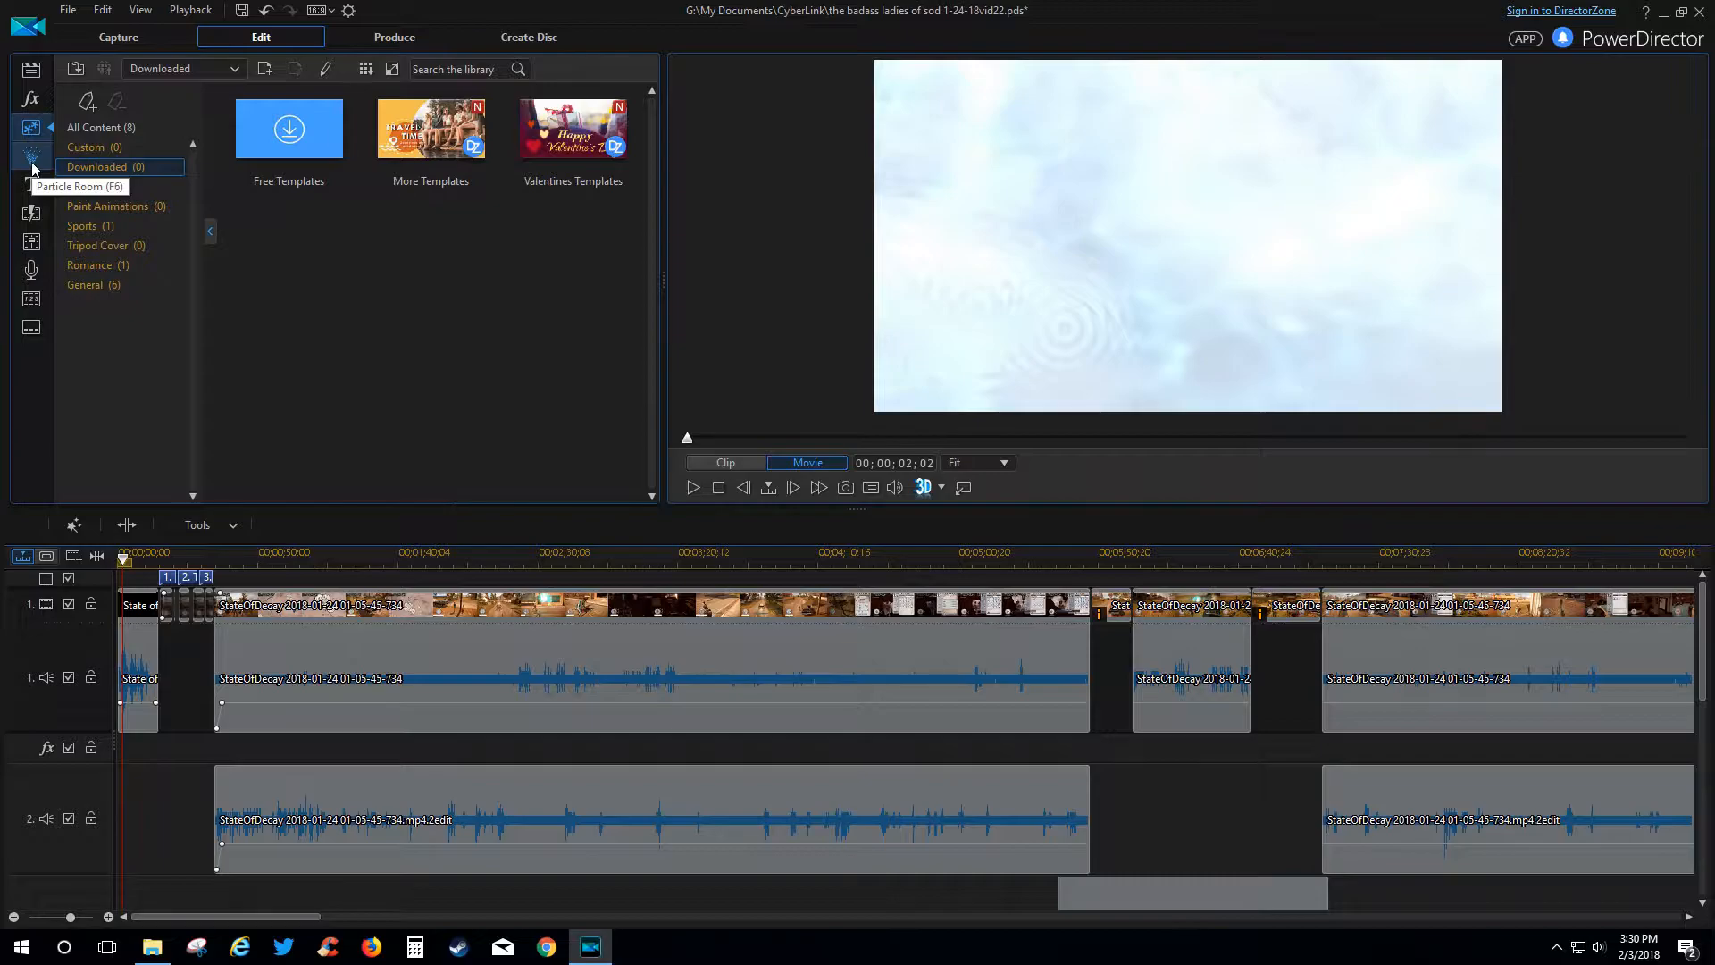
Browse the Particle, Title, Transition and Effect rooms, ending in the Audio Mixing Room.
left_click(32, 168)
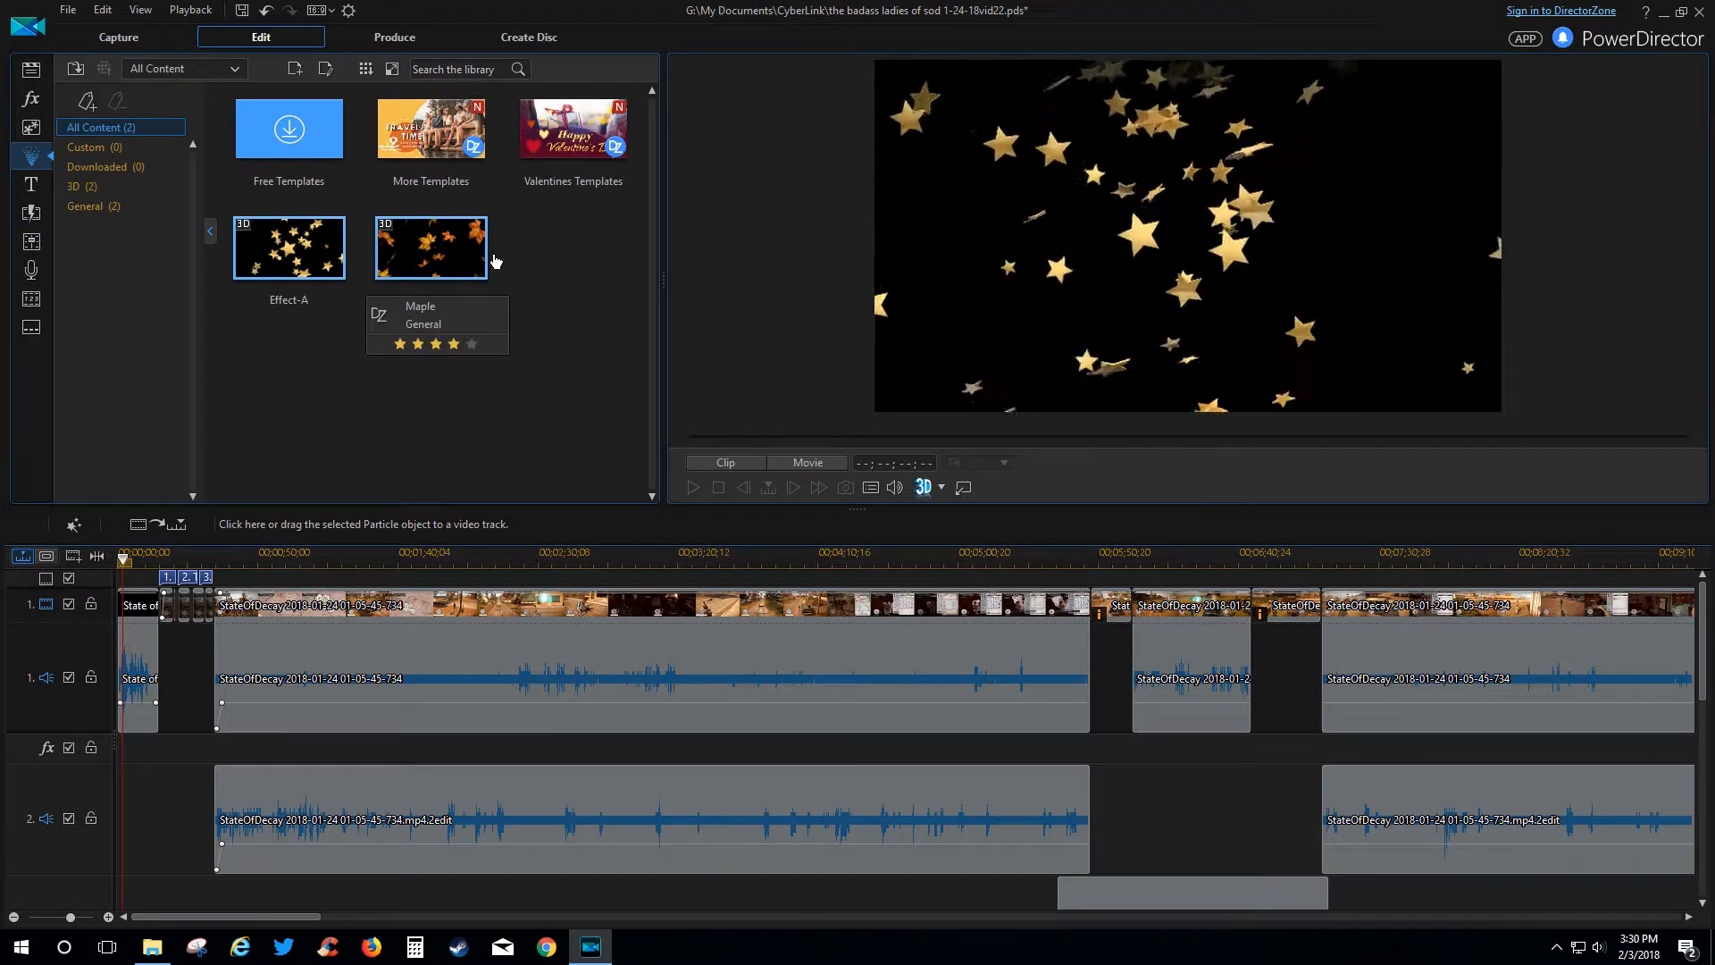
left_click(31, 185)
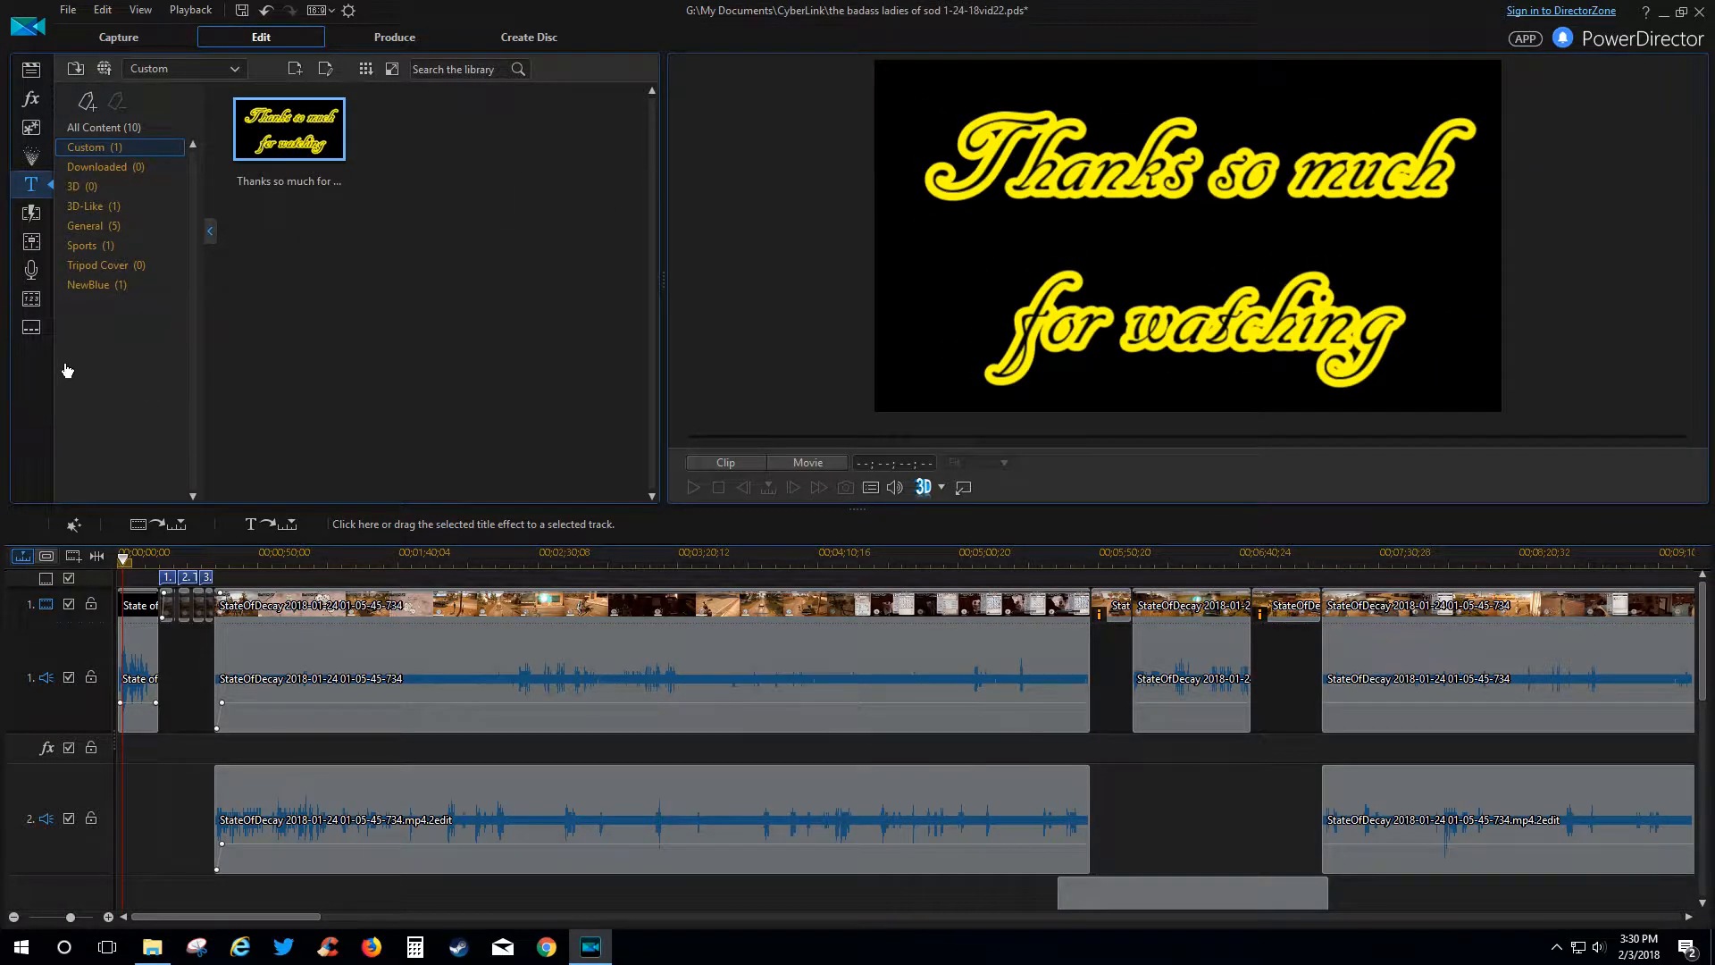
left_click(32, 219)
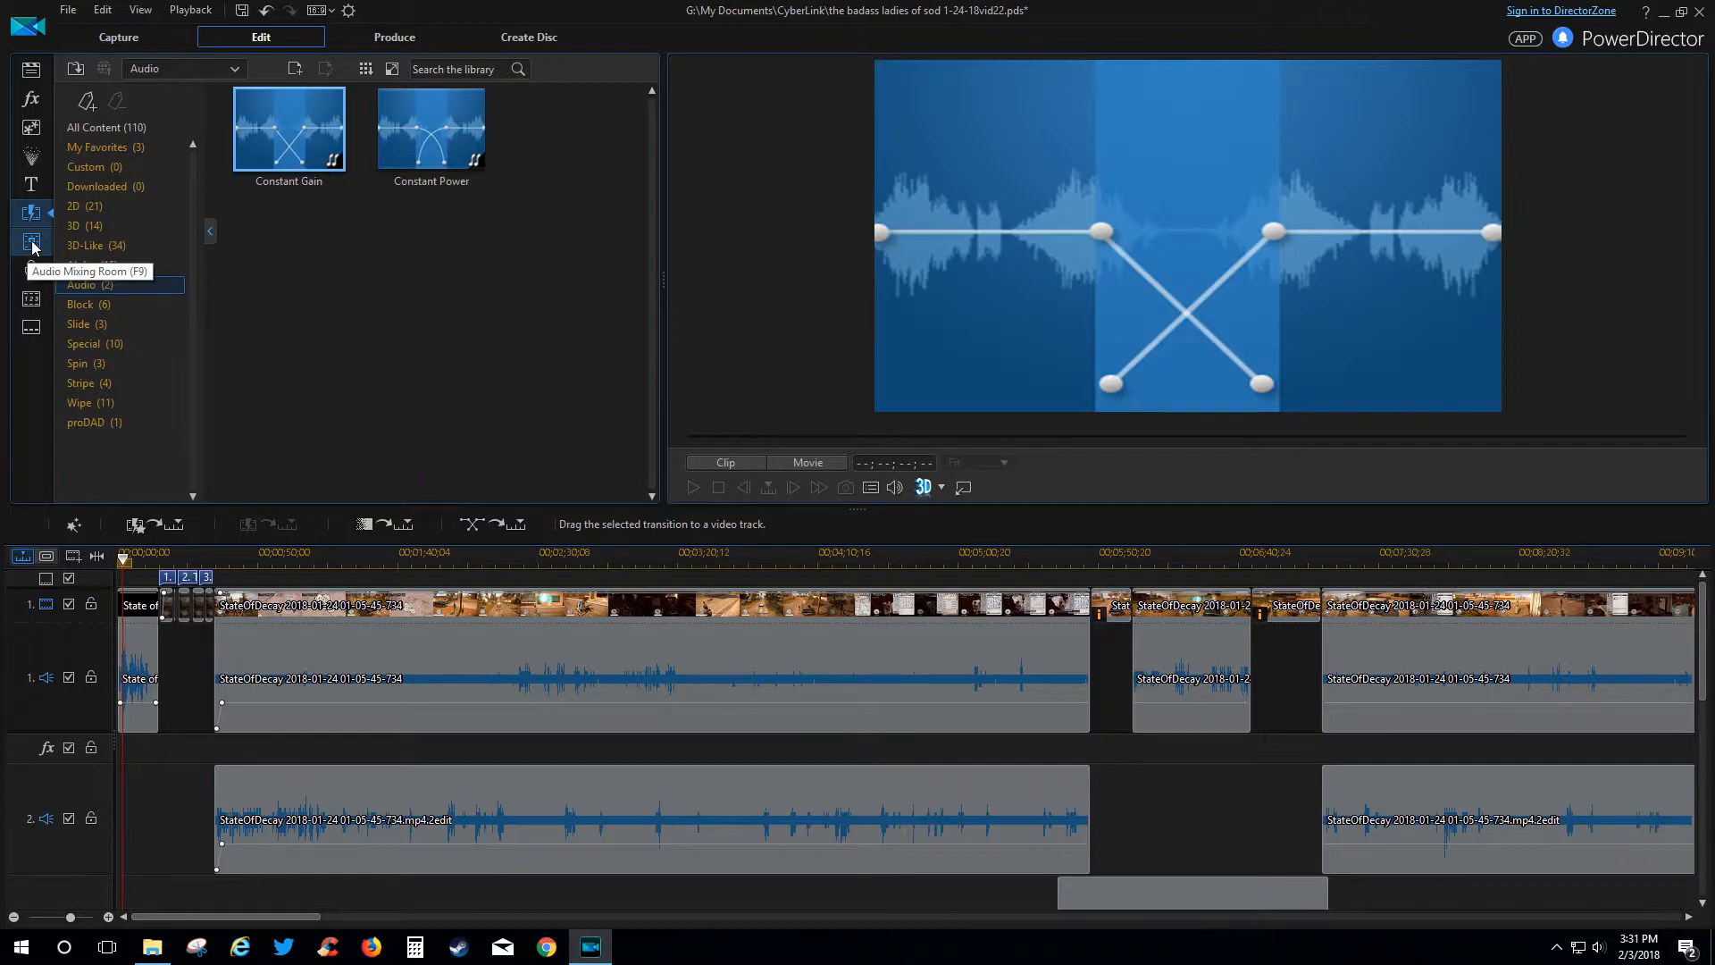
left_click(29, 103)
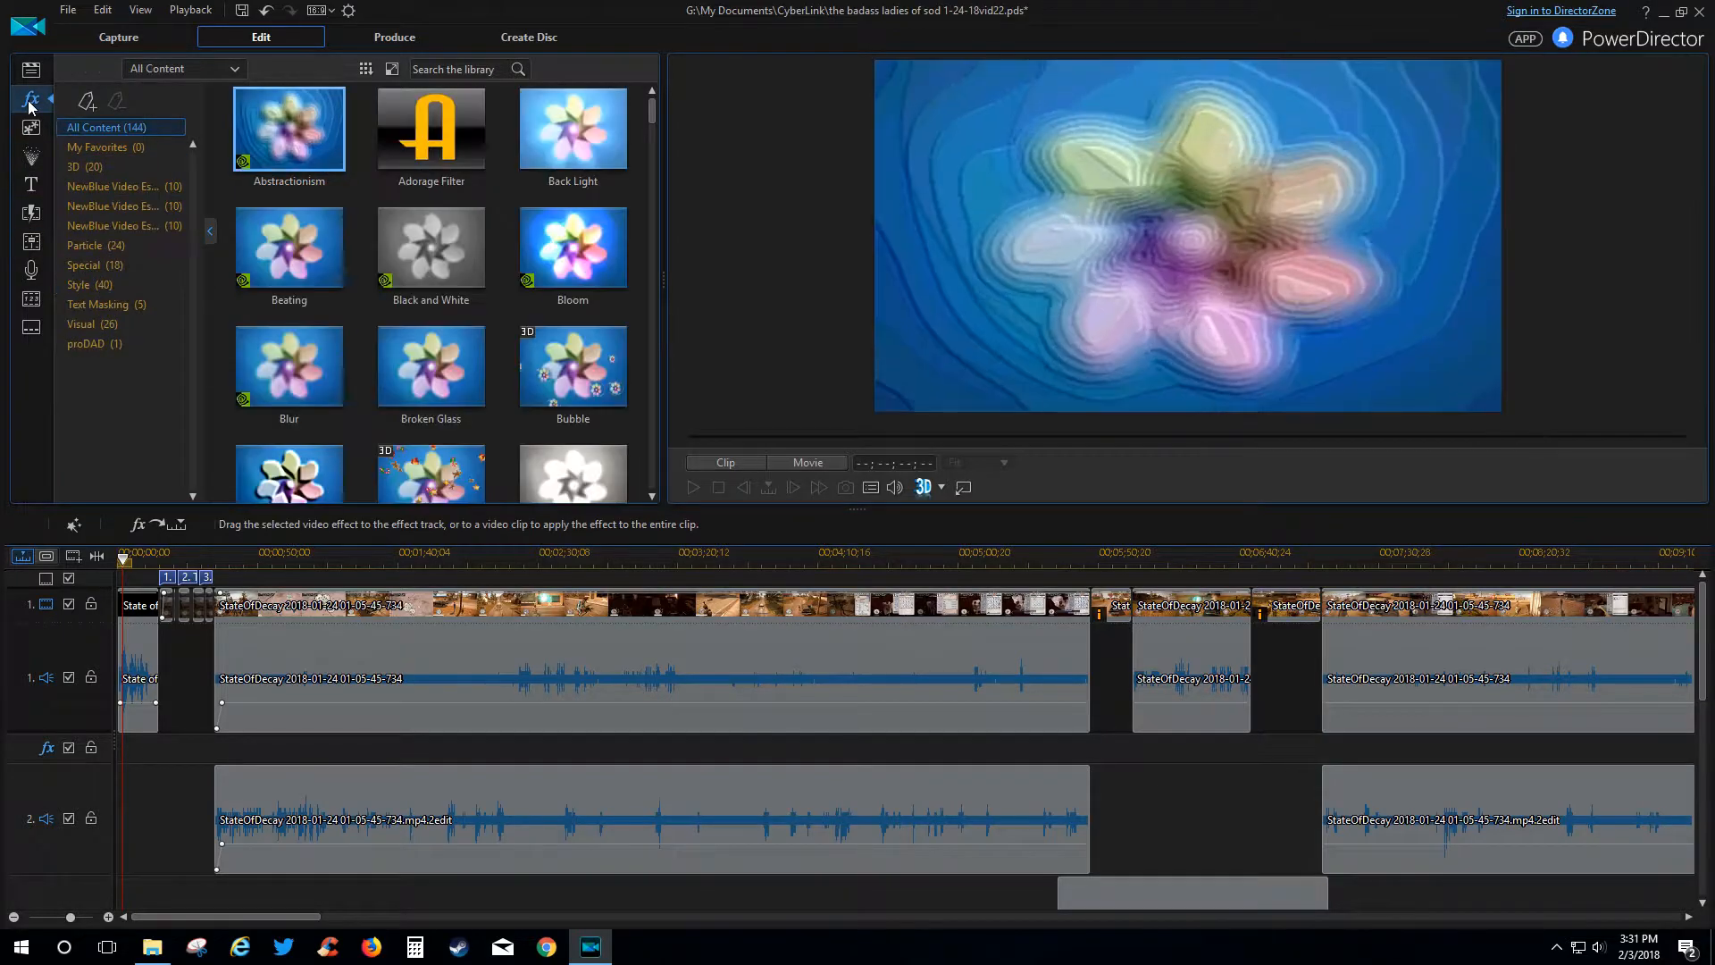
left_click(31, 213)
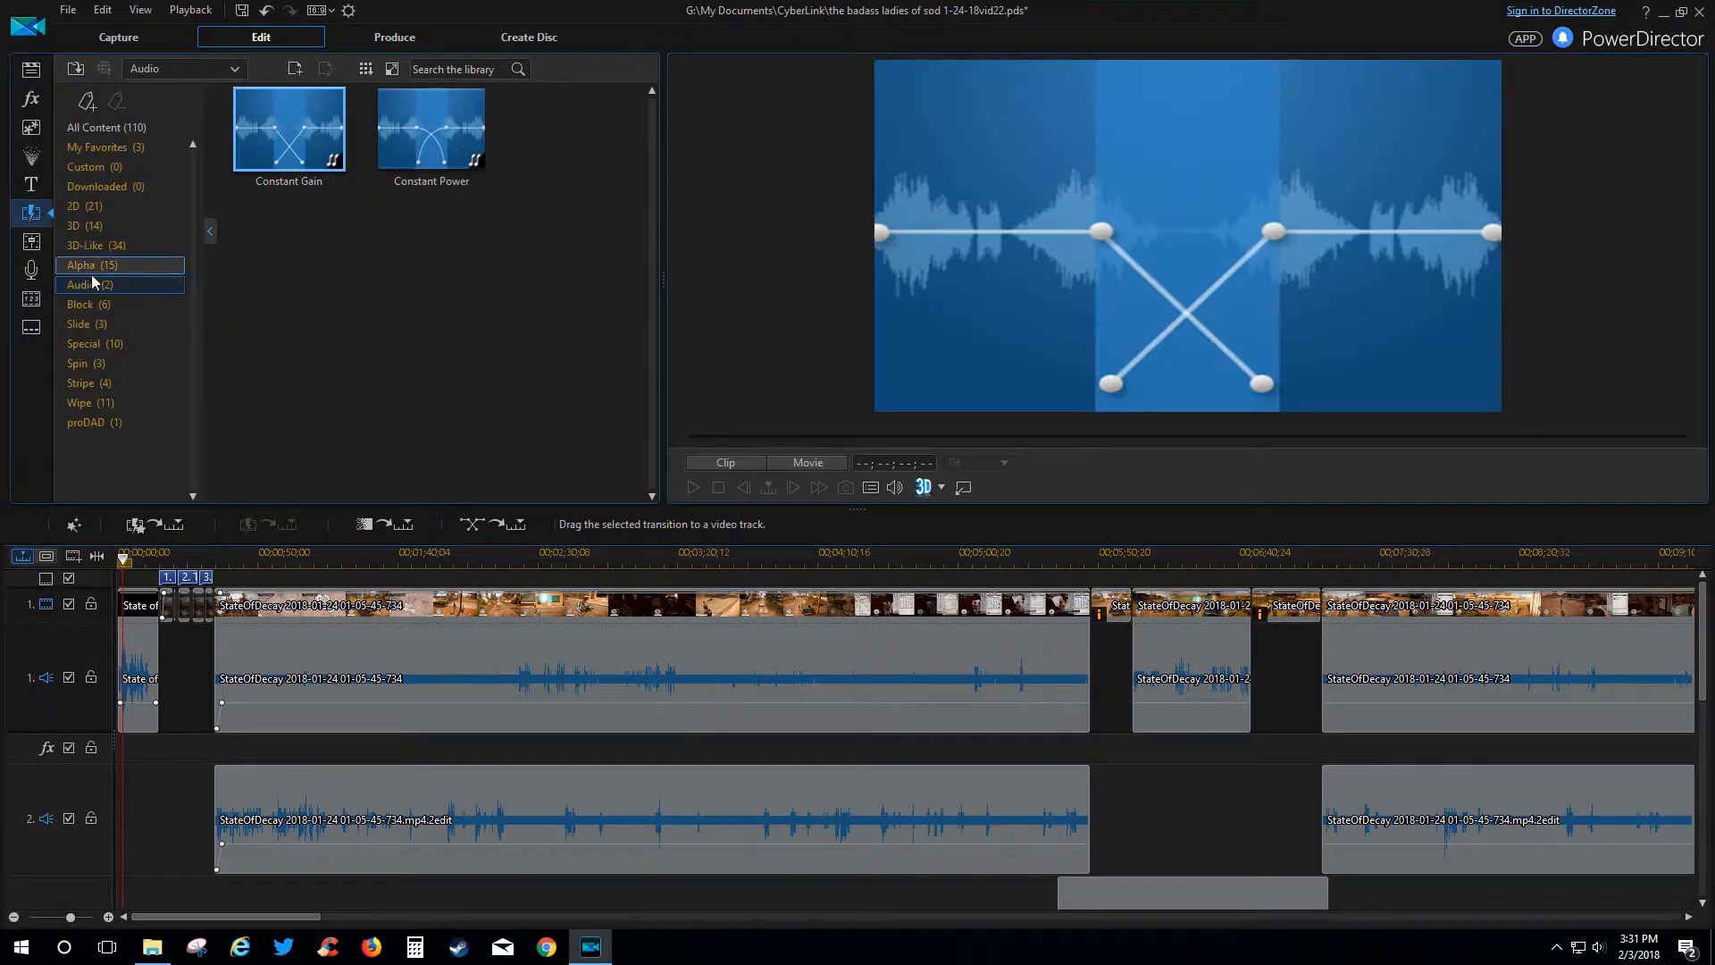
left_click(34, 243)
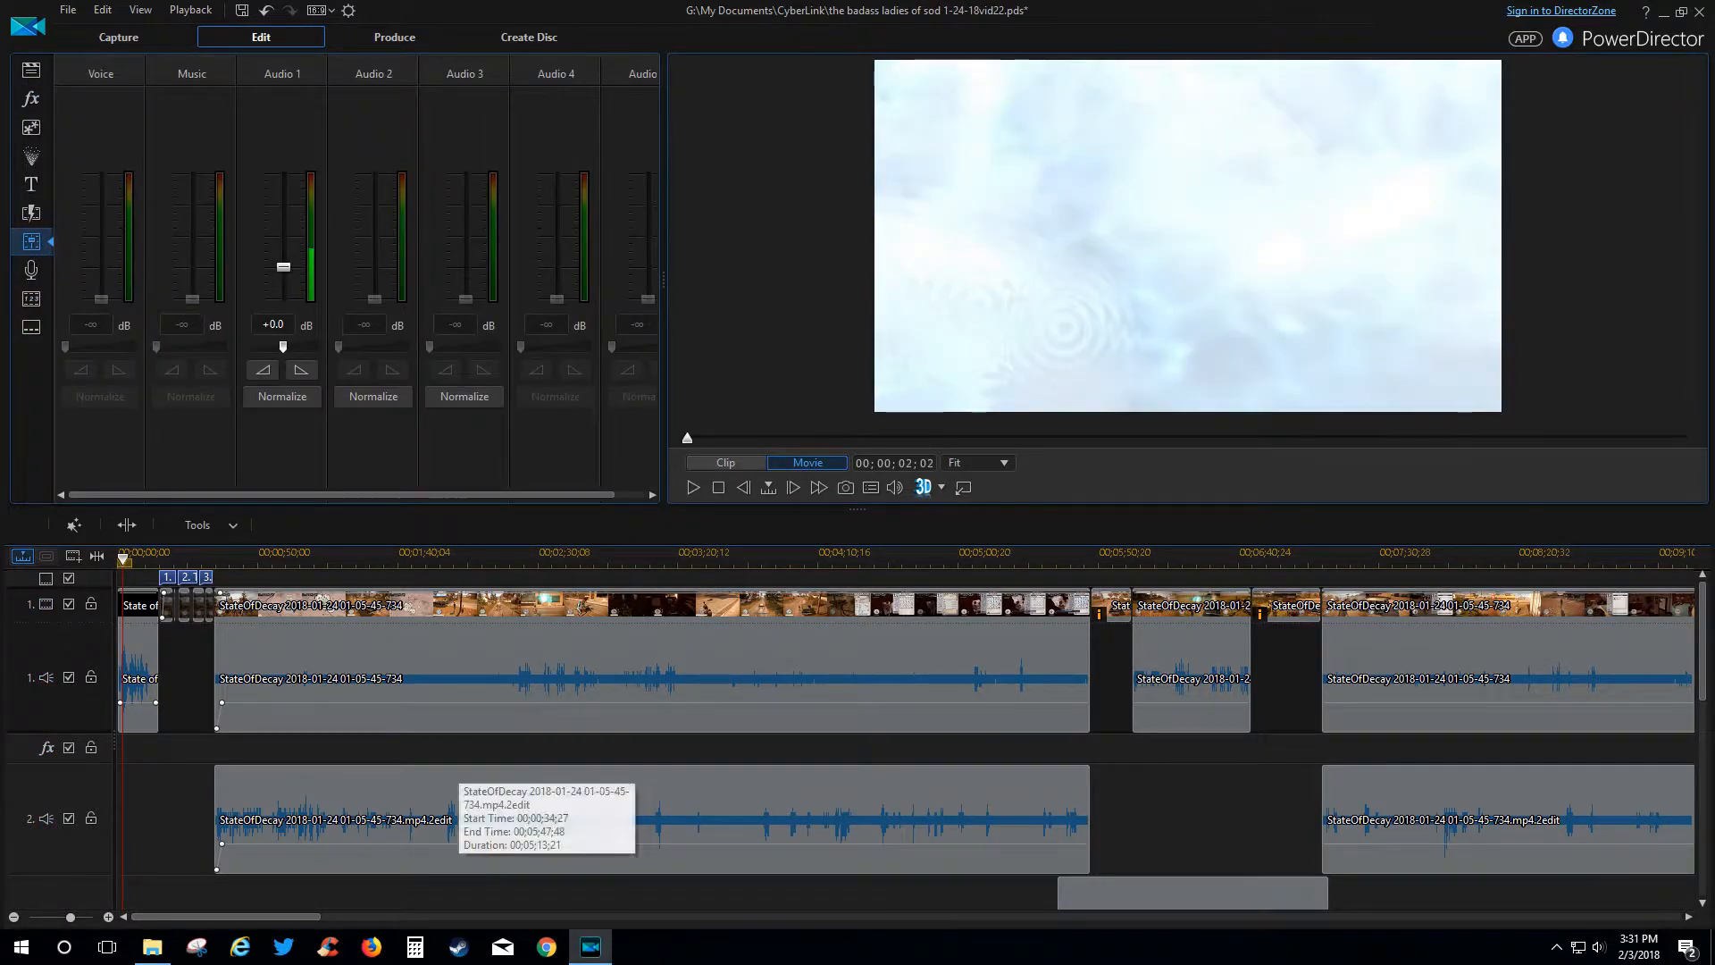
Scroll and zoom the timeline, selecting the gameplay audio clips on tracks 1 and 2.
scroll(1236, 780, "down", 1)
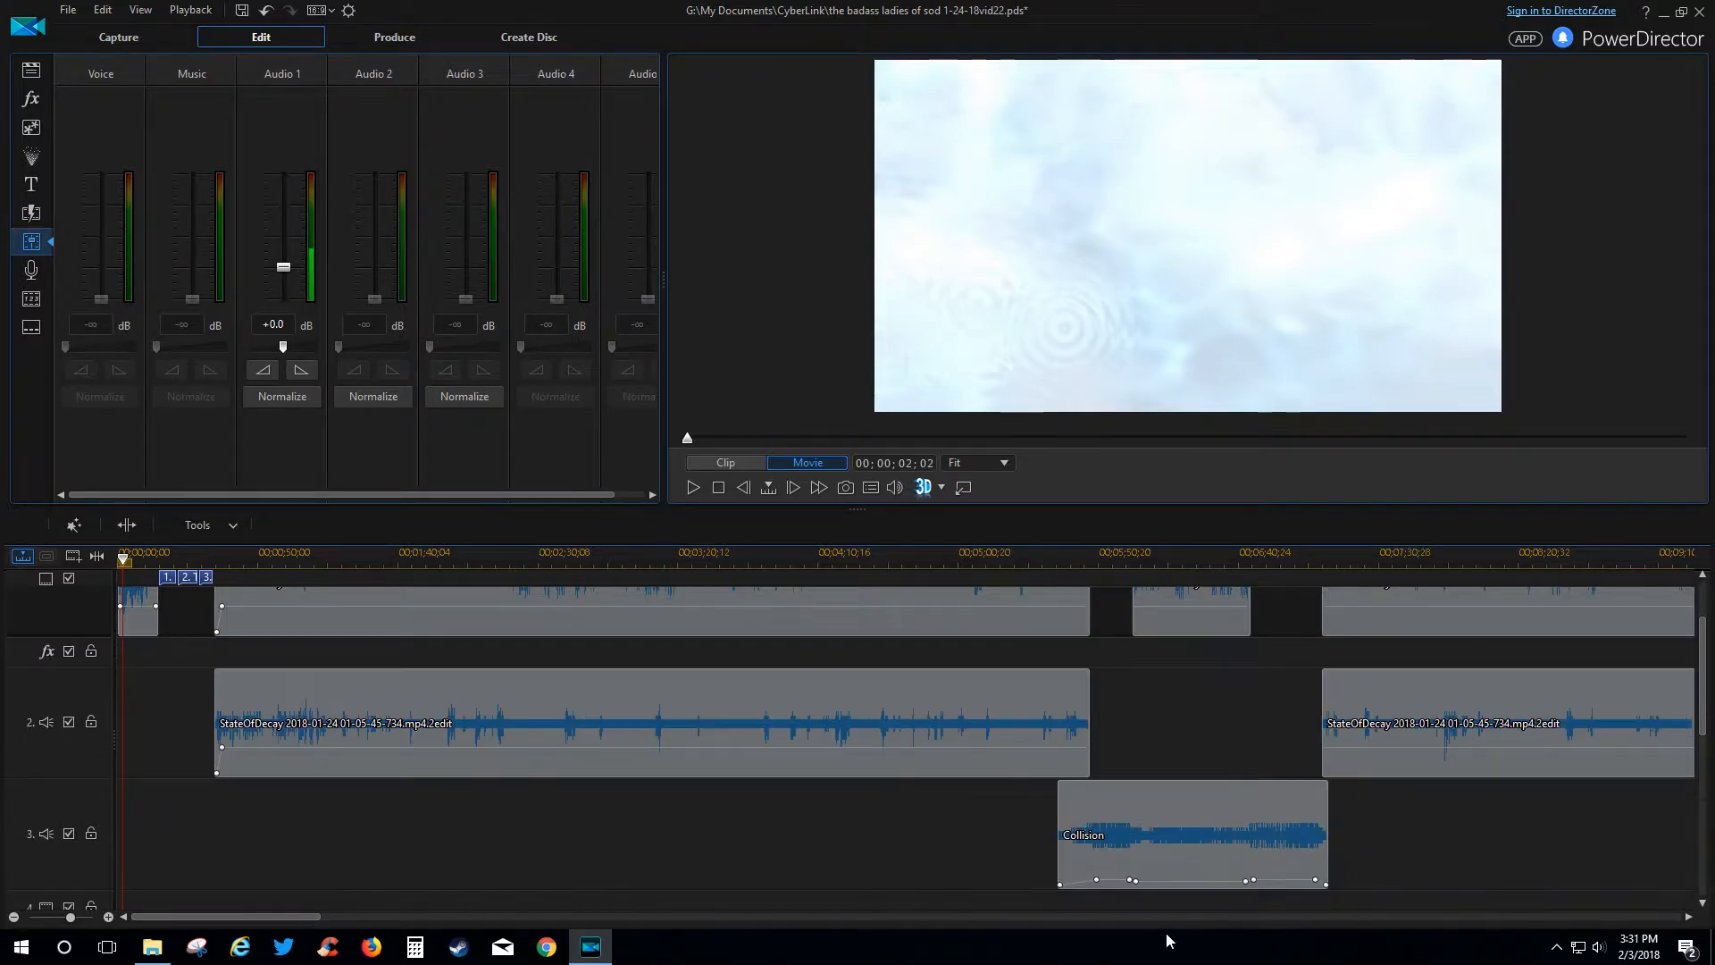
scroll(1367, 859, "down", 1)
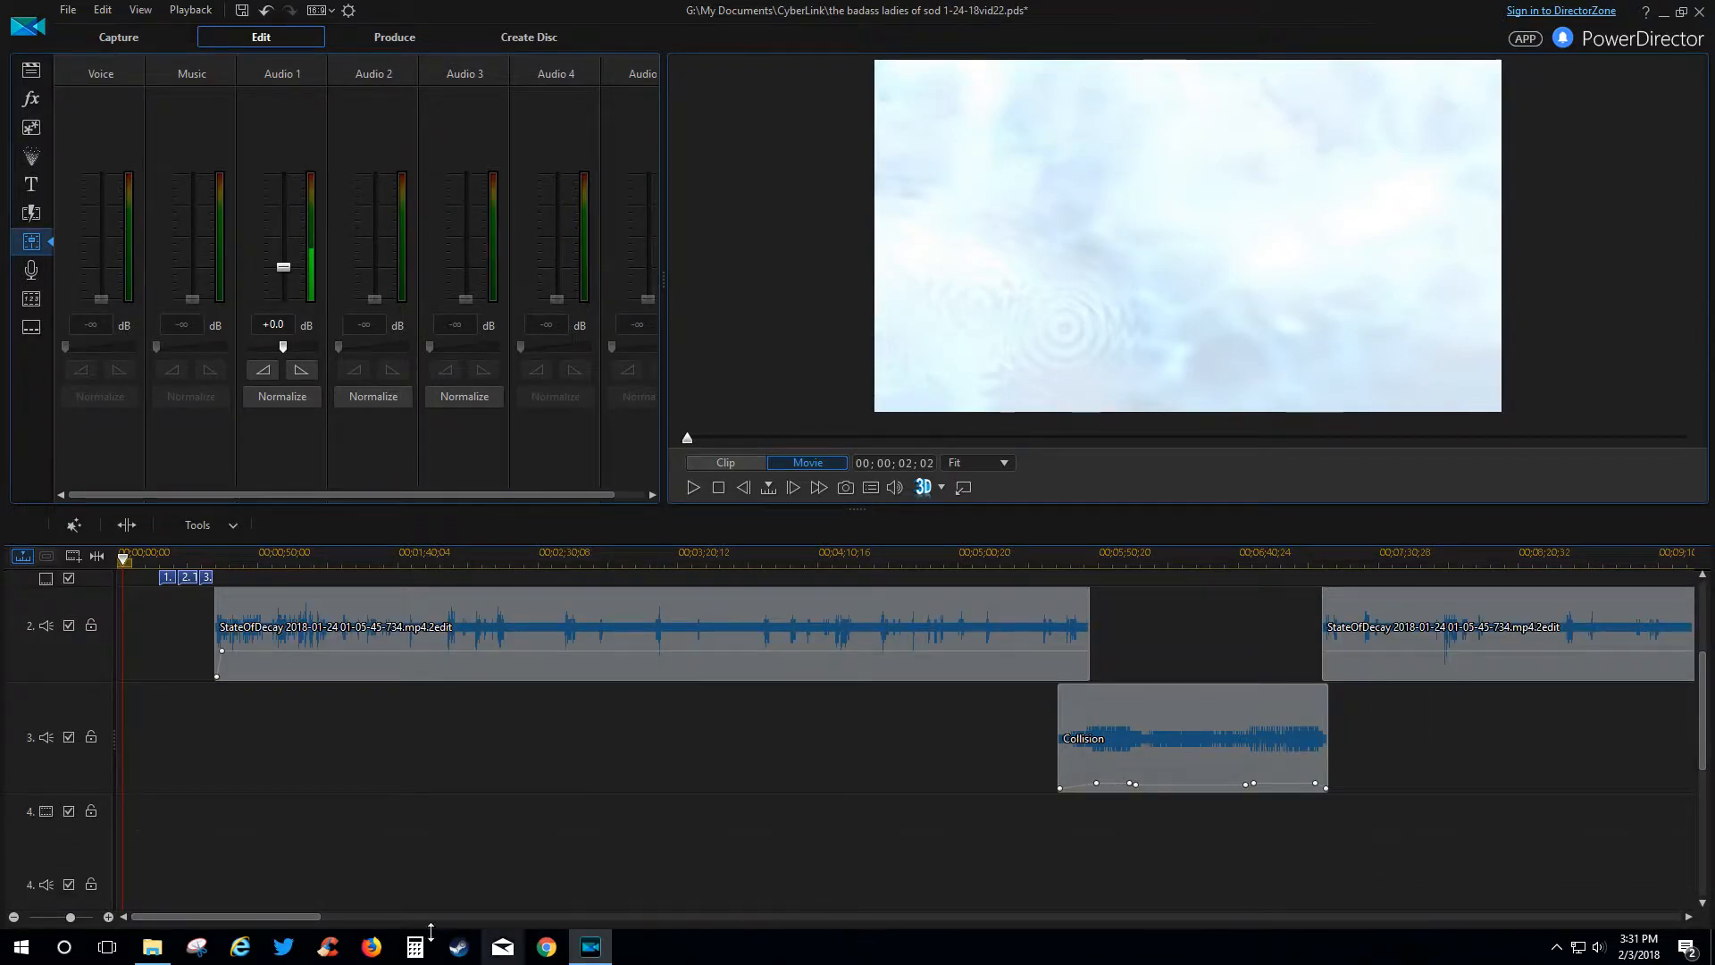
mouse_move(298, 918)
left_mouse_down()
mouse_move(368, 909)
mouse_move(300, 914)
left_mouse_up()
scroll(225, 668, "up", 1)
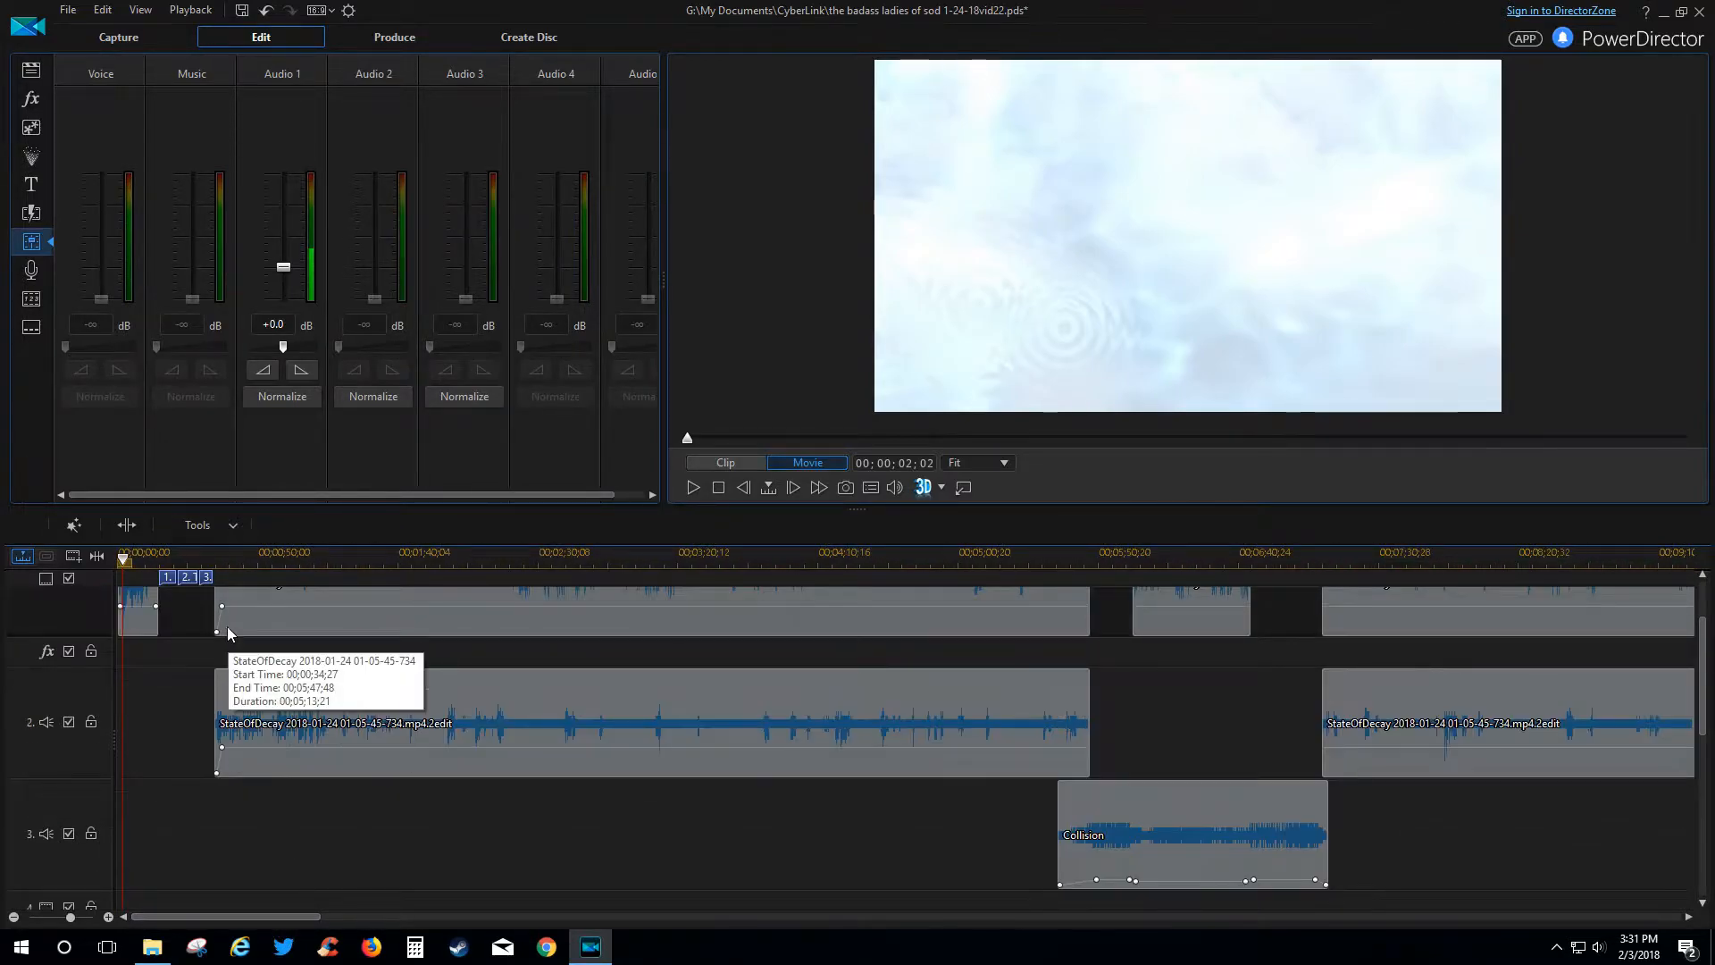
scroll(239, 630, "up", 1)
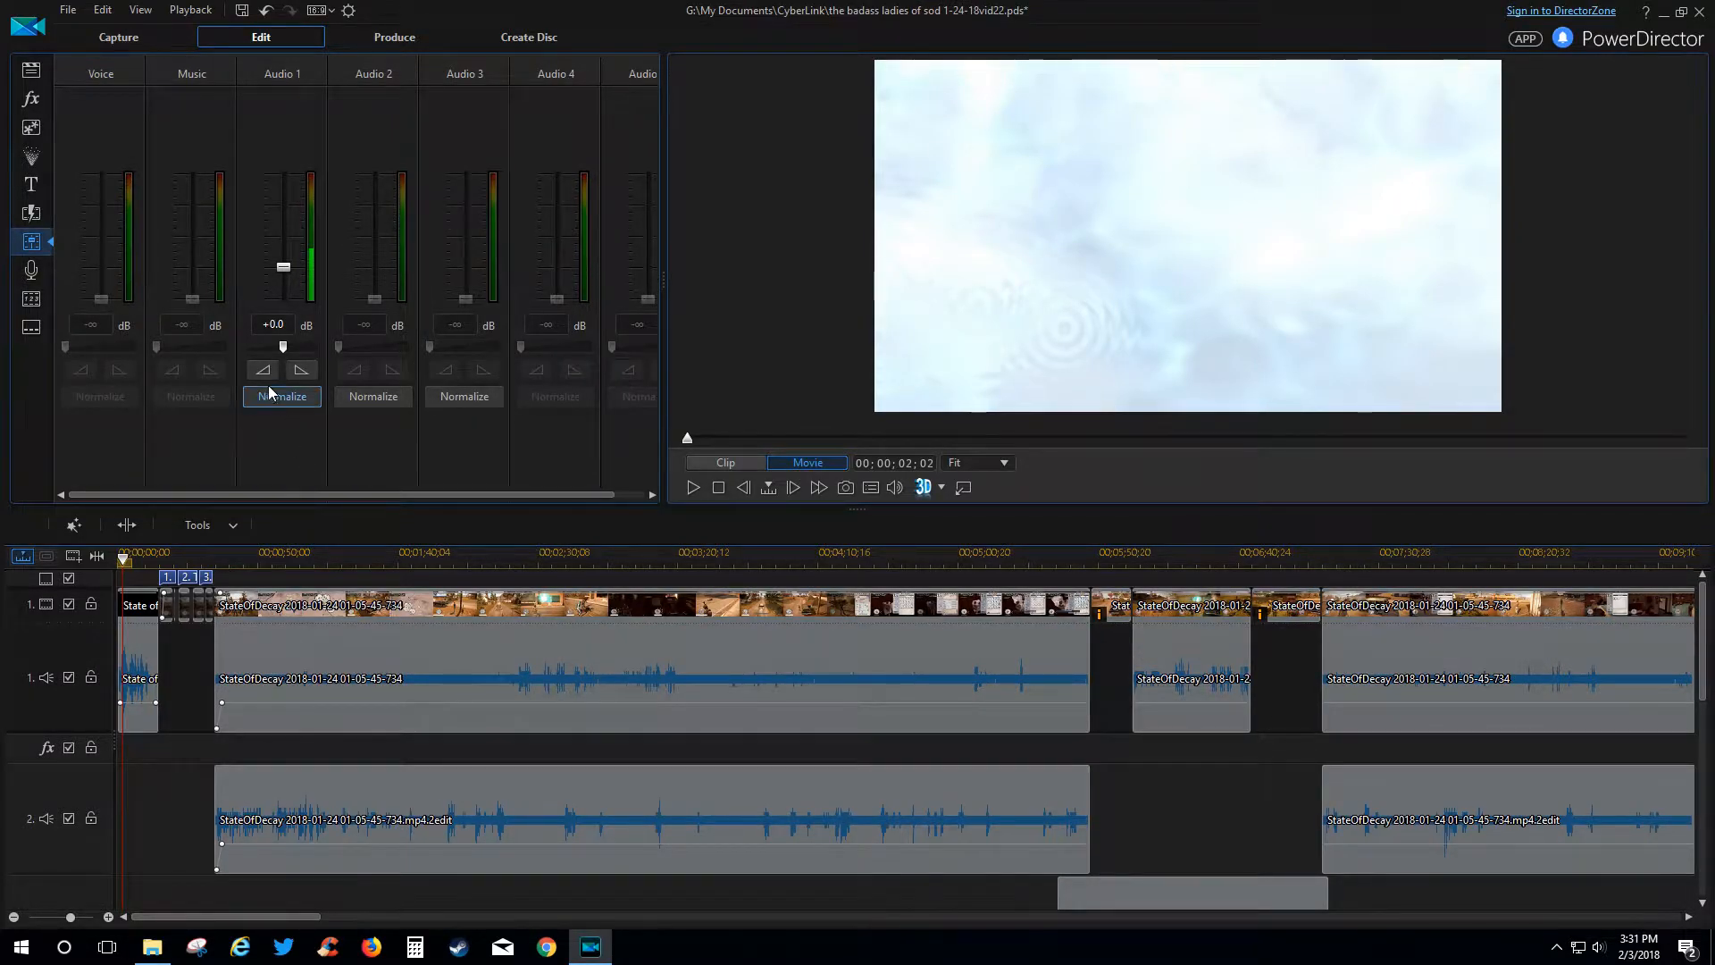
left_click(318, 695)
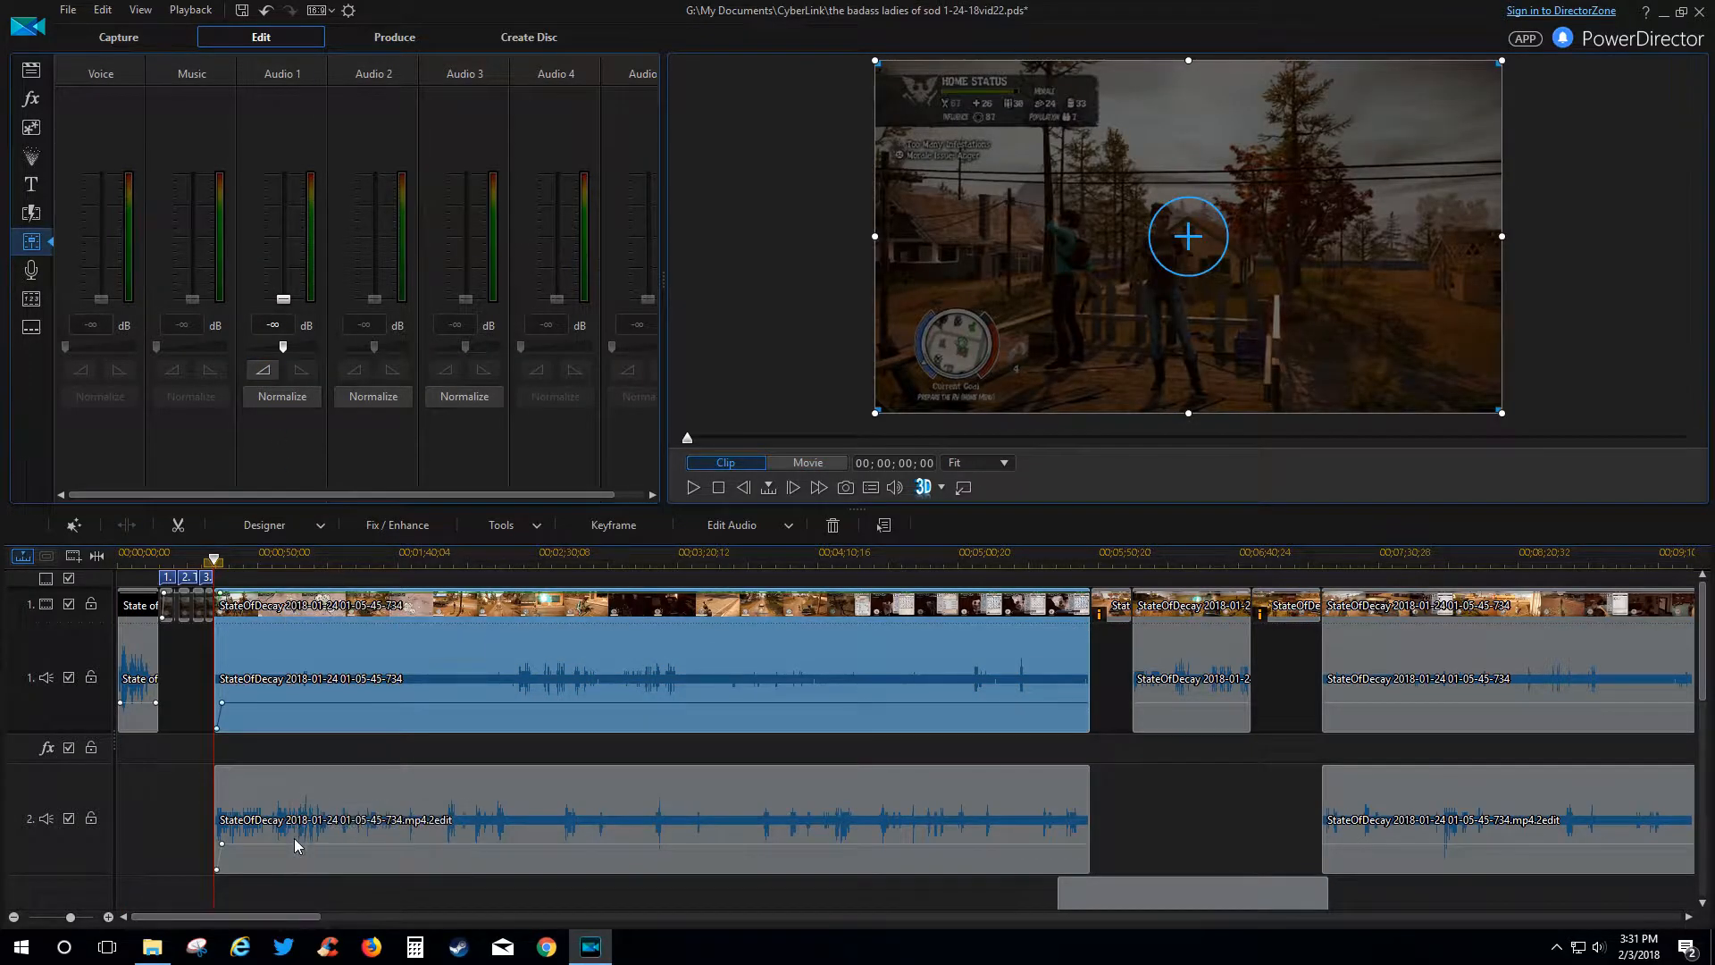
left_click(306, 790)
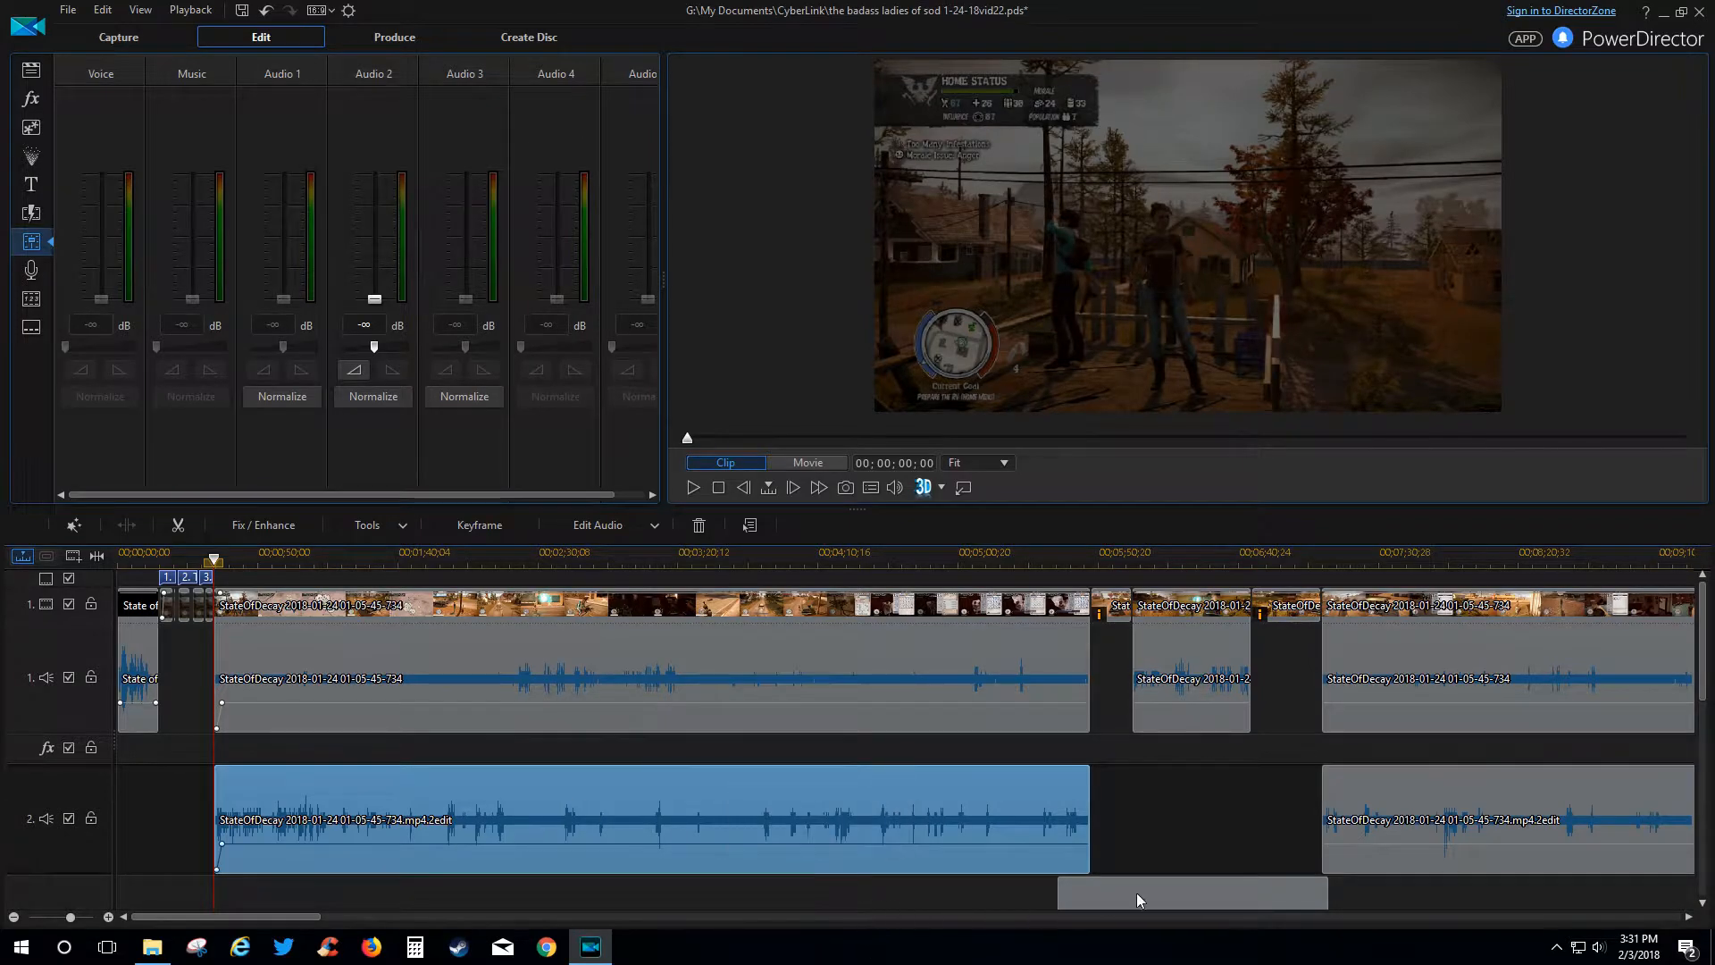
scroll(1239, 848, "down", 1)
scroll(1241, 838, "down", 1)
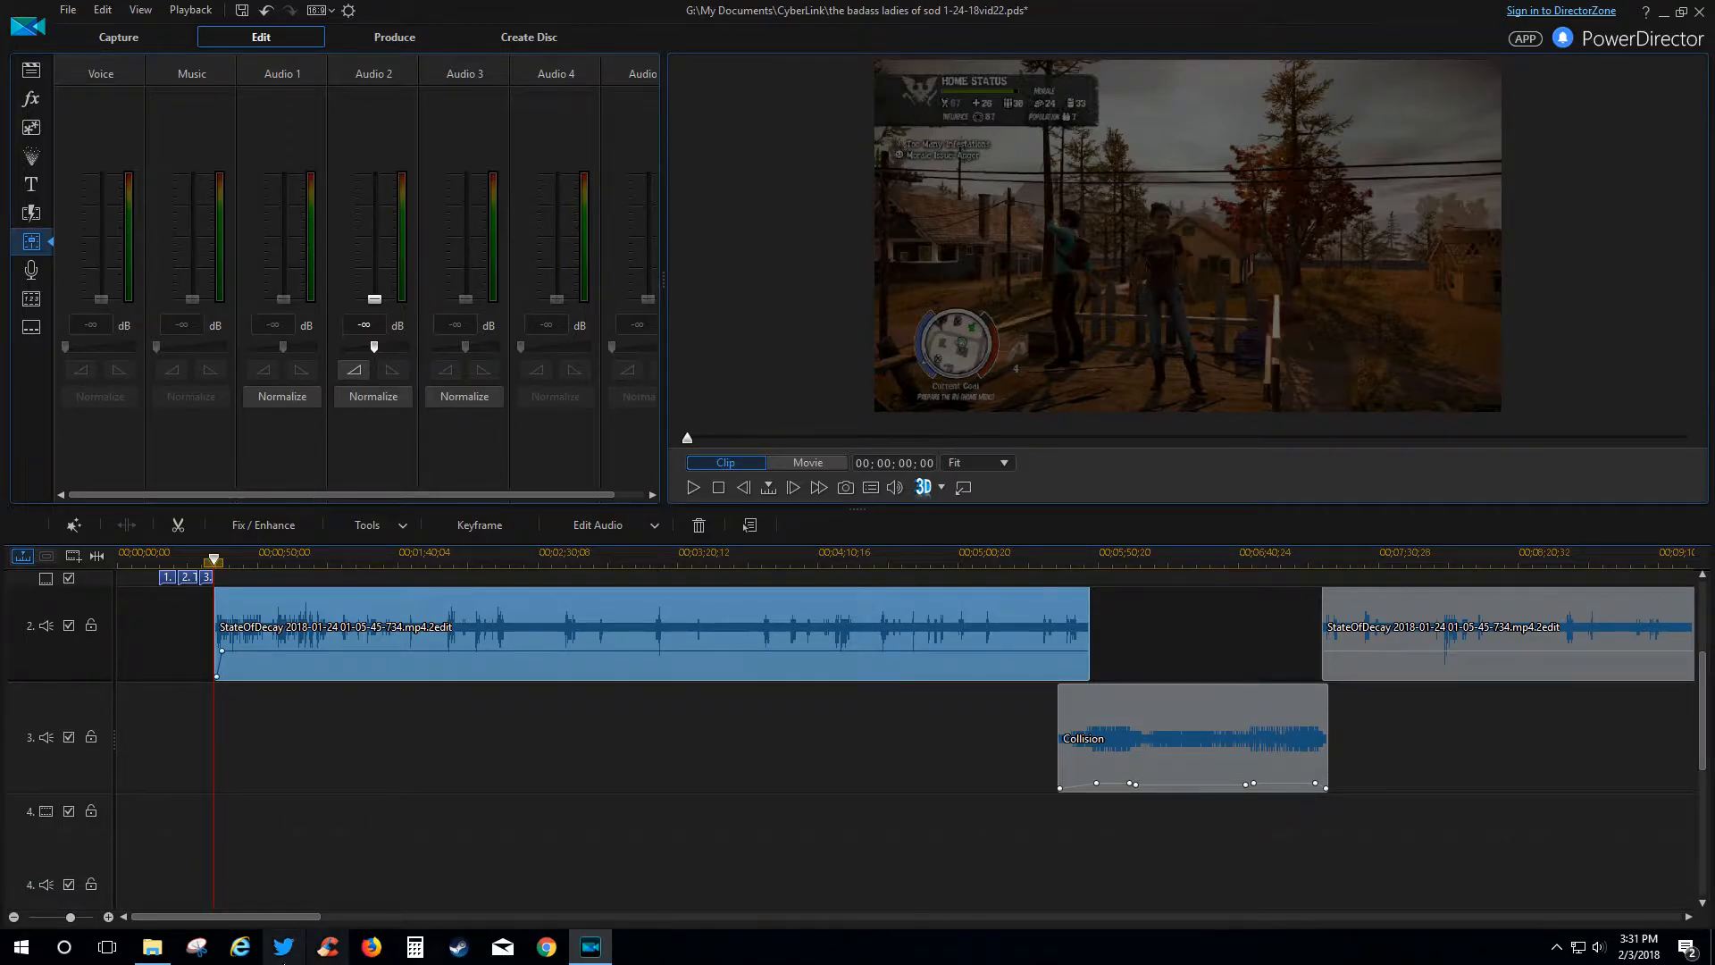
left_click_drag(292, 920, 331, 929)
left_click_drag(576, 565, 1060, 536)
Adjust a volume keyframe on the Collision clip and play from about 05;33;40.
left_click(599, 720)
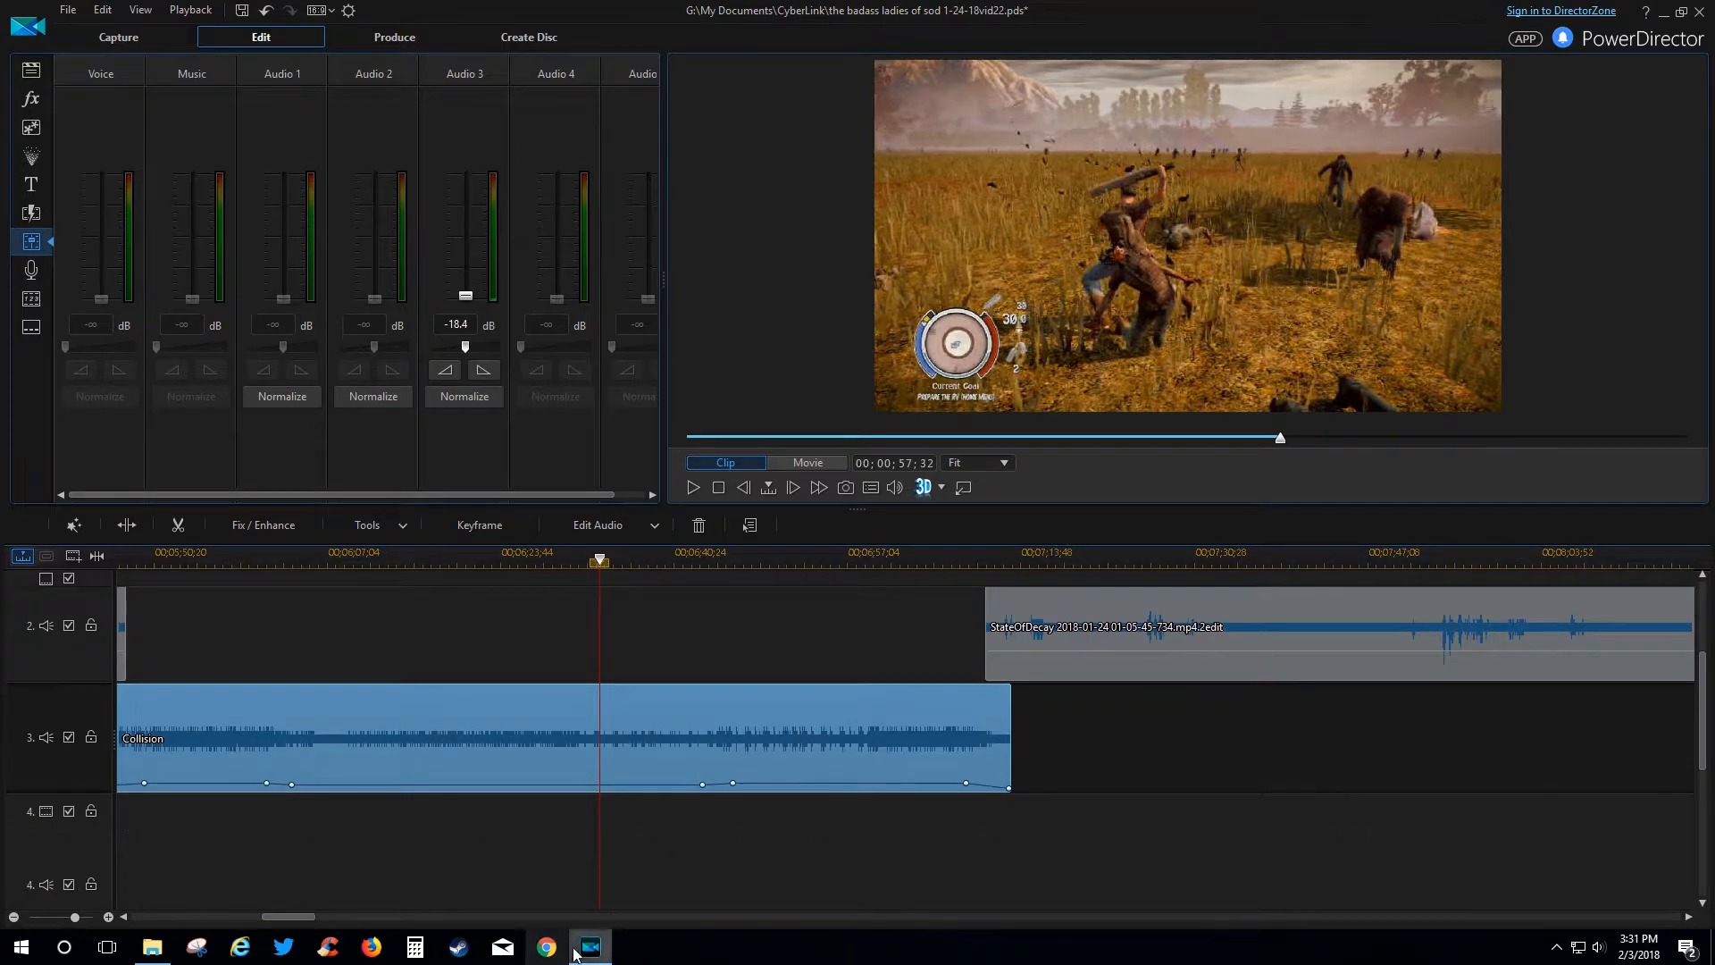
left_click_drag(283, 920, 270, 918)
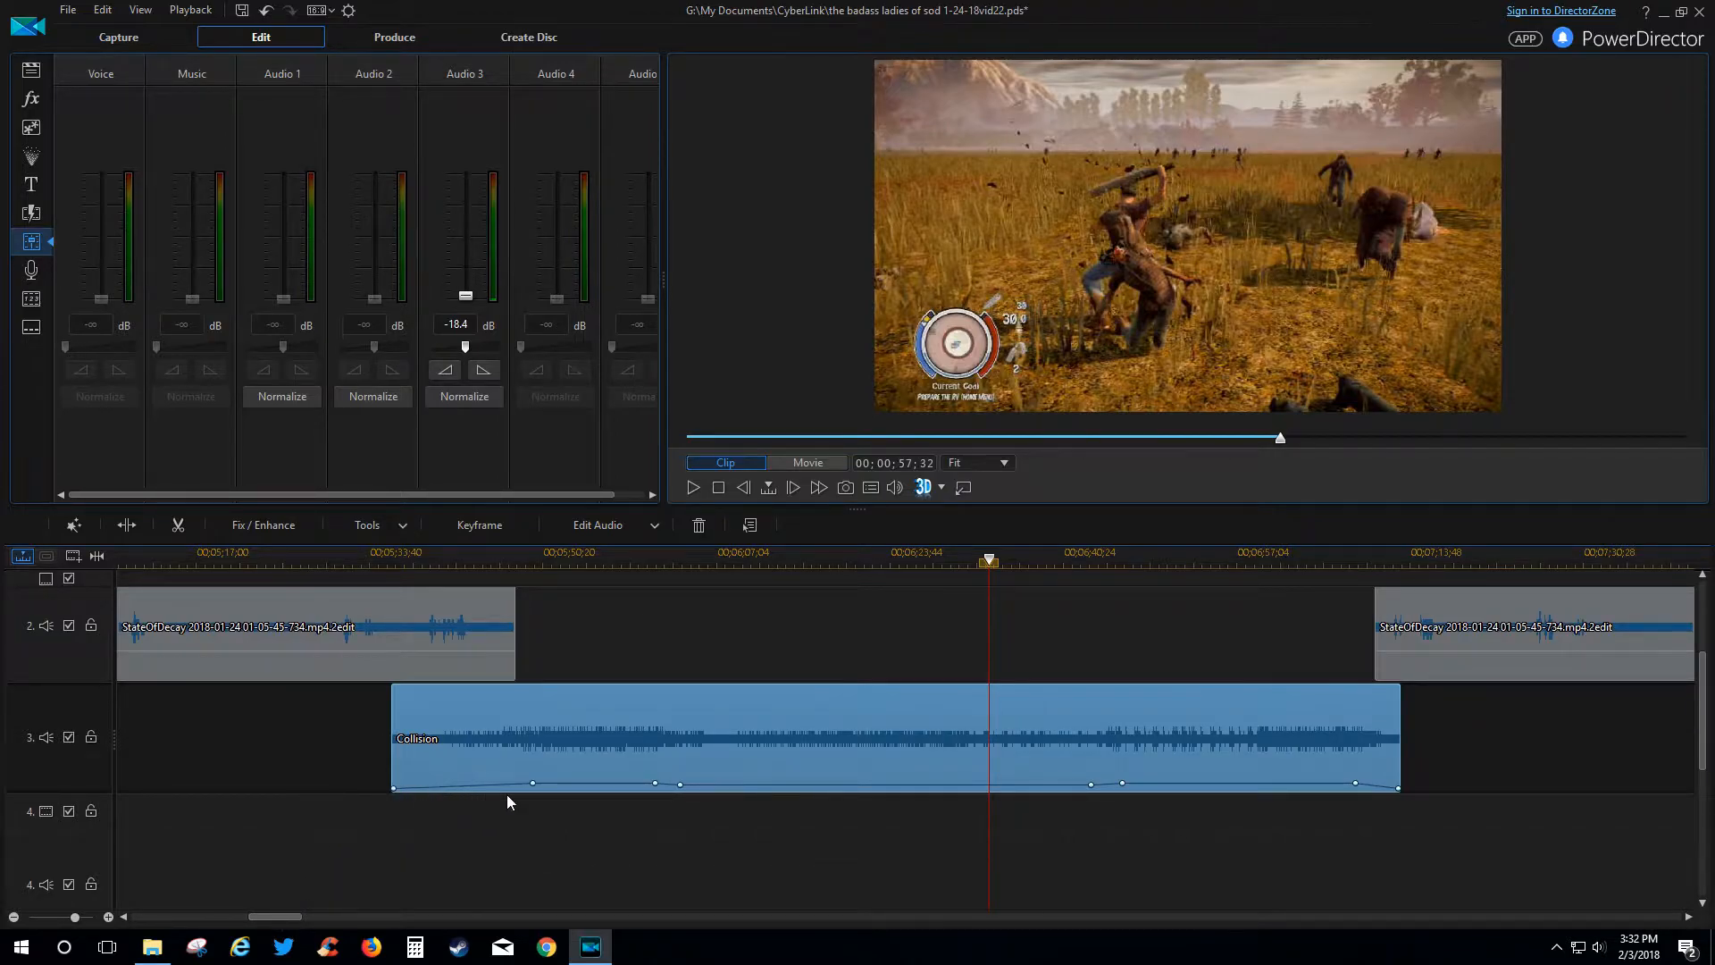
left_click_drag(535, 785, 534, 784)
left_click(384, 555)
left_click(694, 491)
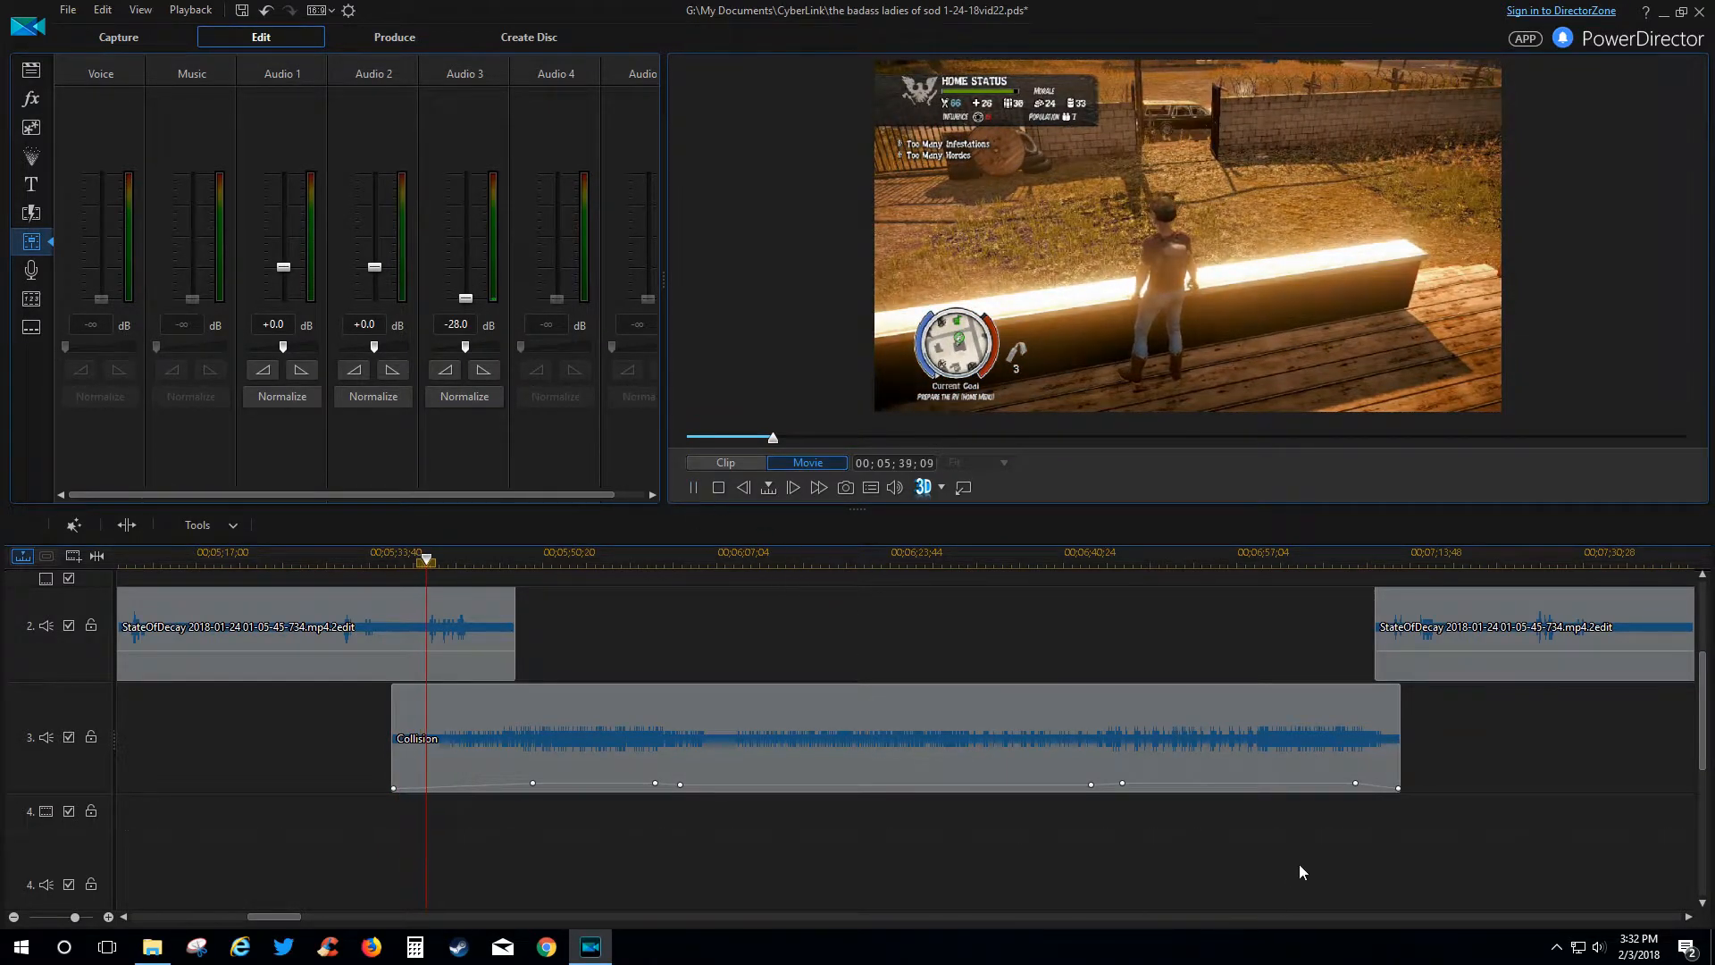
scroll(1388, 819, "up", 1)
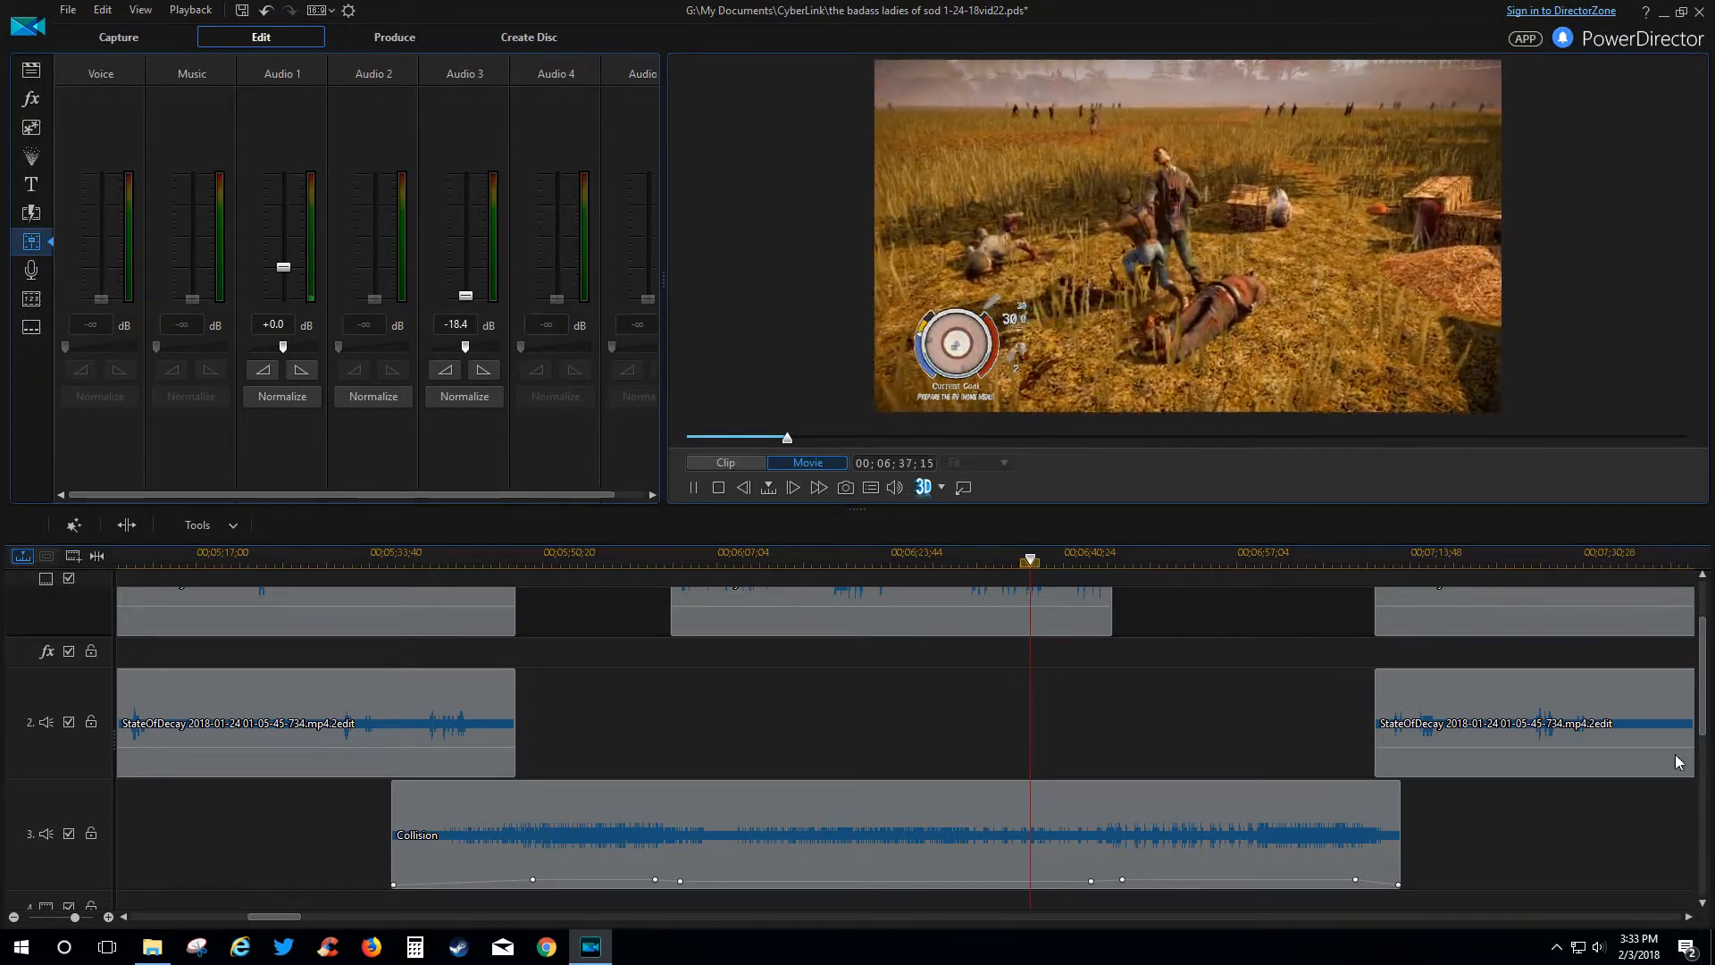
Drag the preview/timeline splitter upward and scroll so all tracks, including track 1, show.
left_click_drag(1280, 506, 1267, 440)
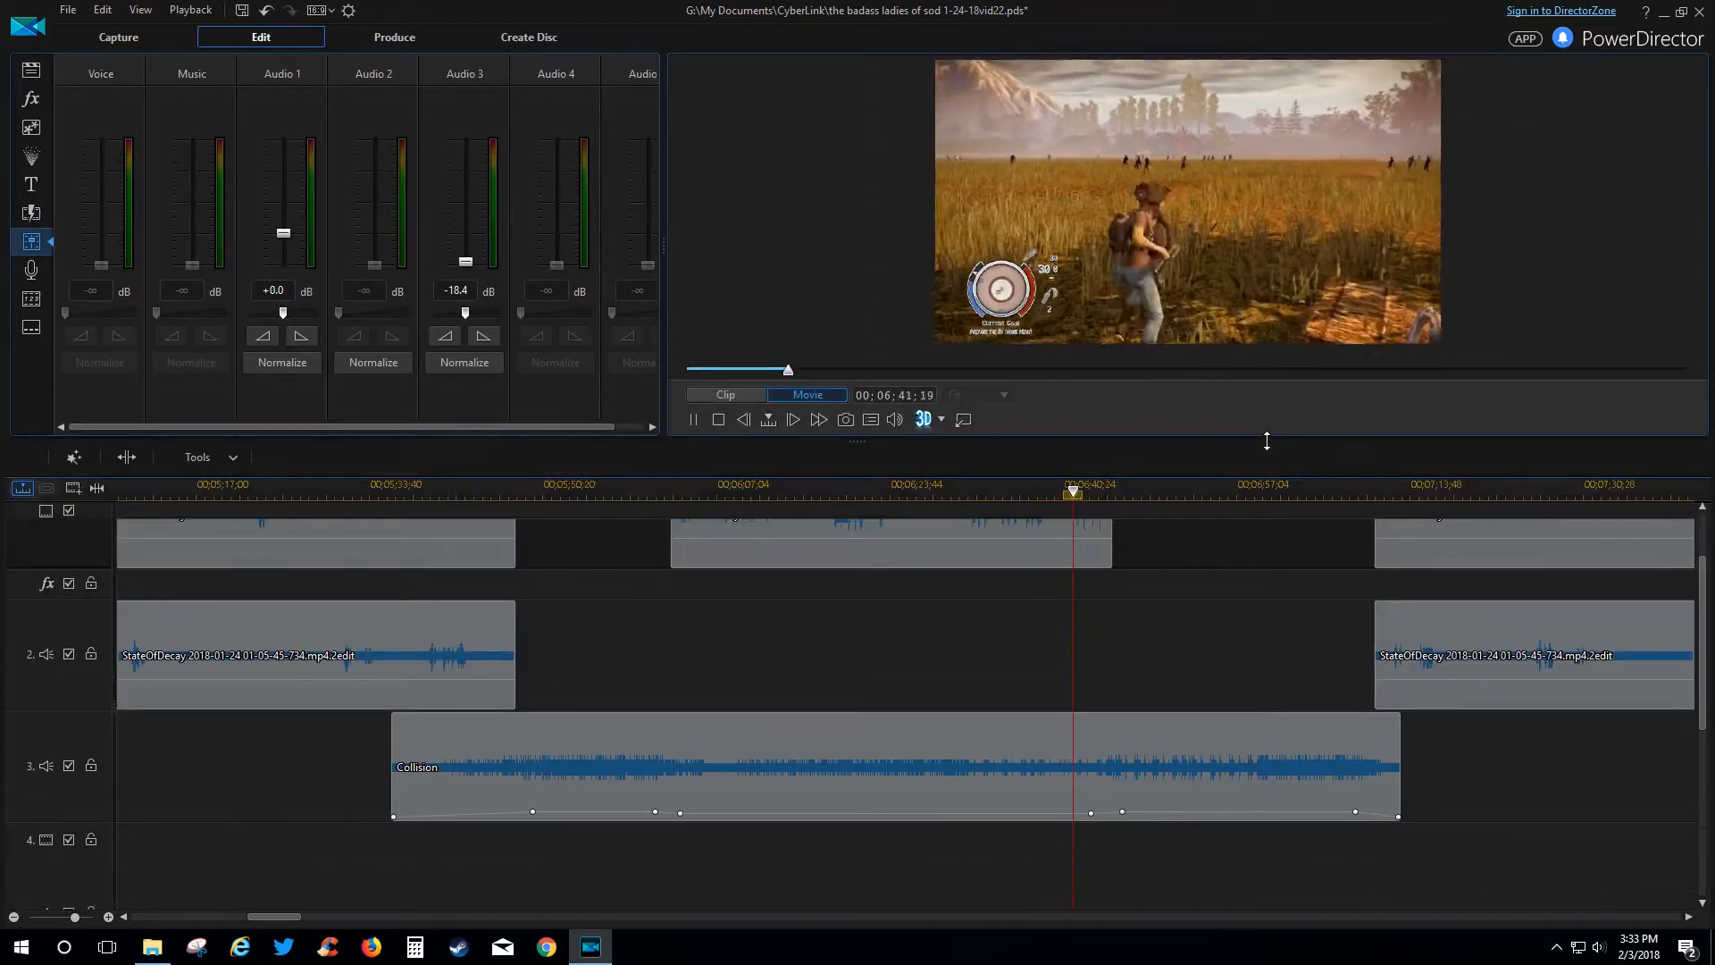
left_click_drag(1704, 676, 1697, 638)
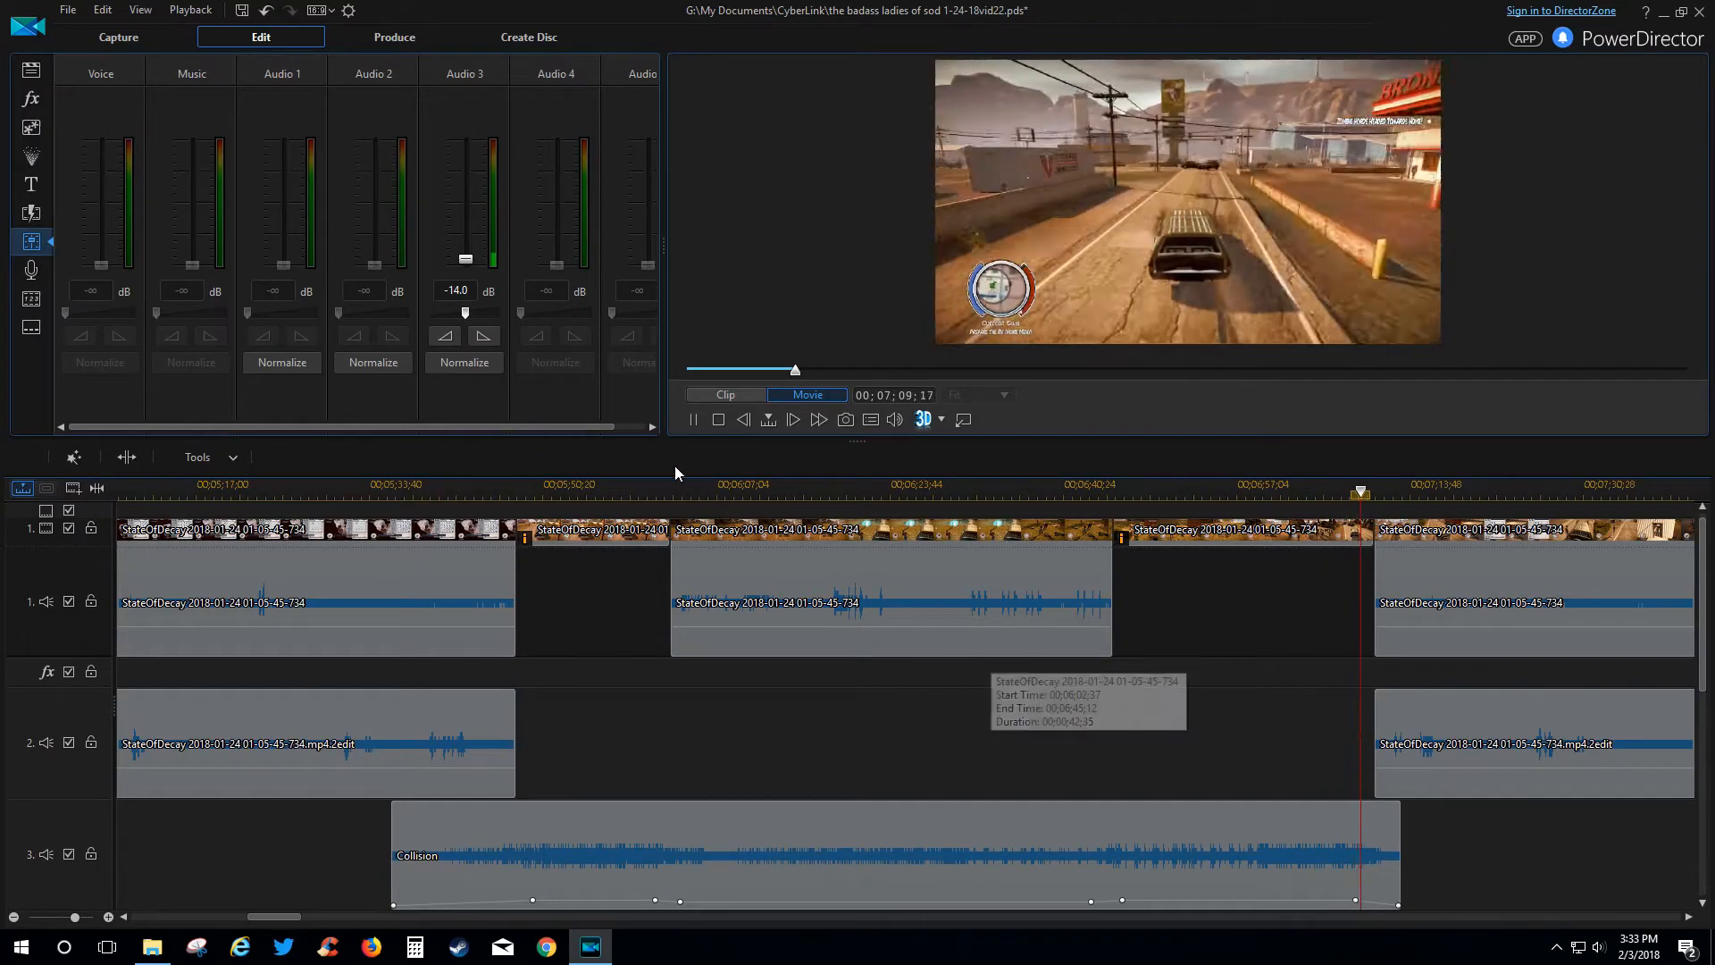
Stop playback, then play the track 1 driving clip's start briefly, pausing near 5:50.
left_click(693, 420)
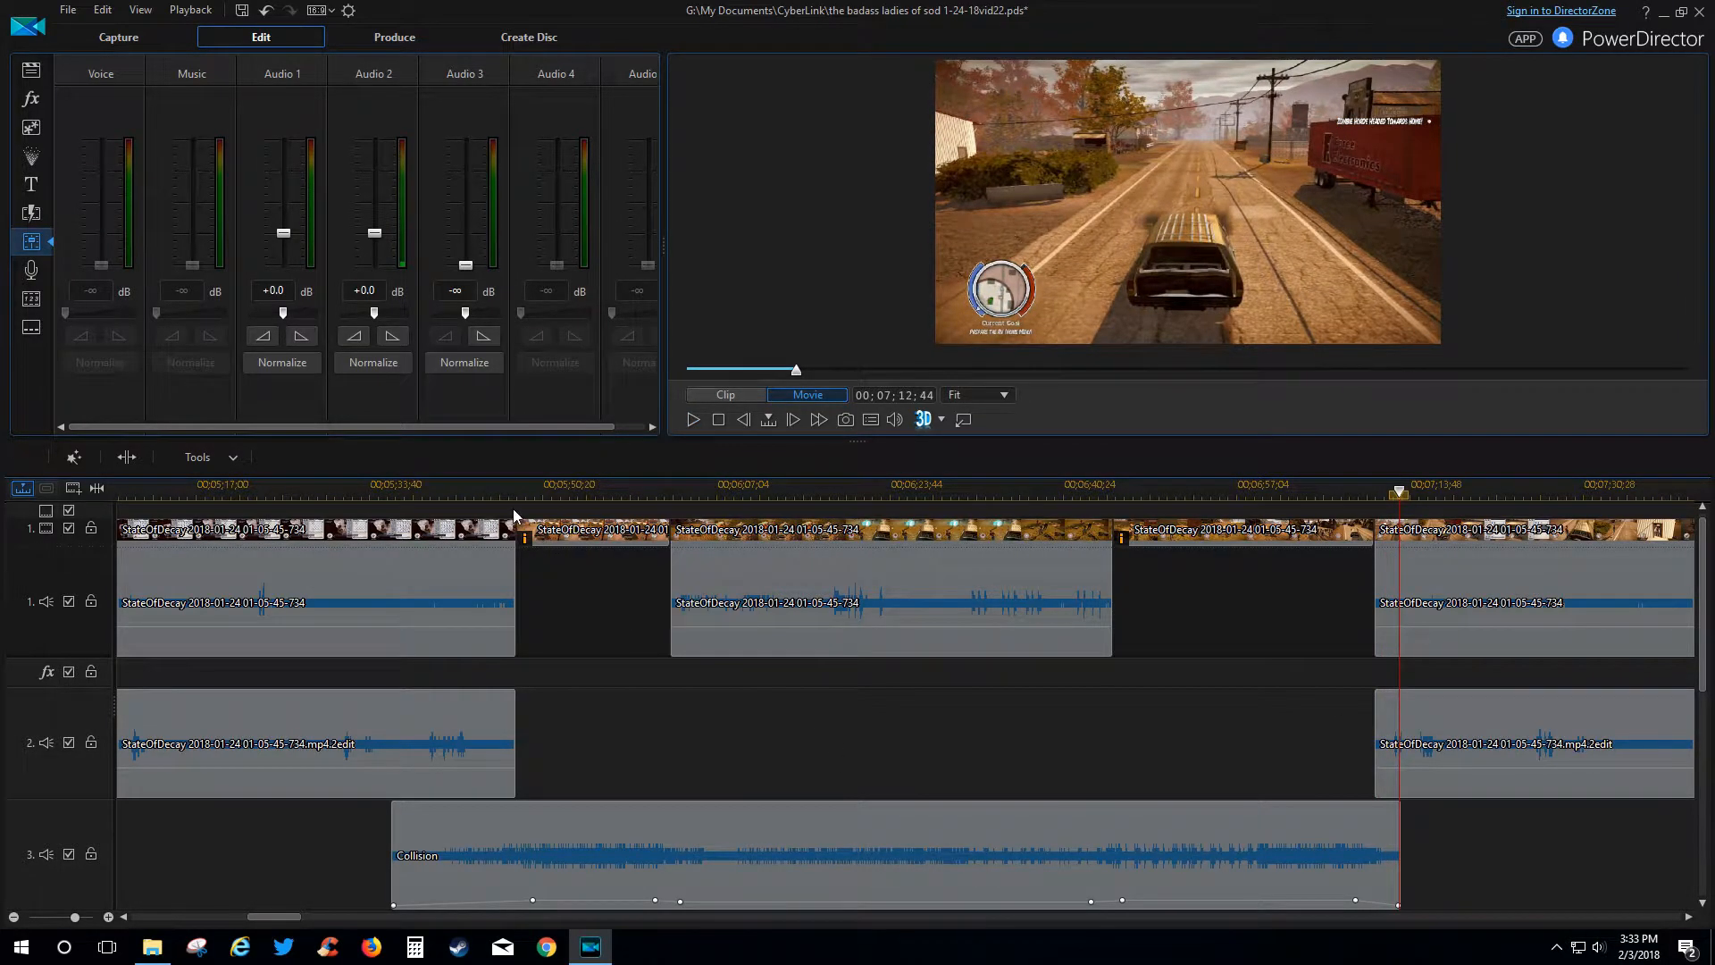
left_click(582, 533)
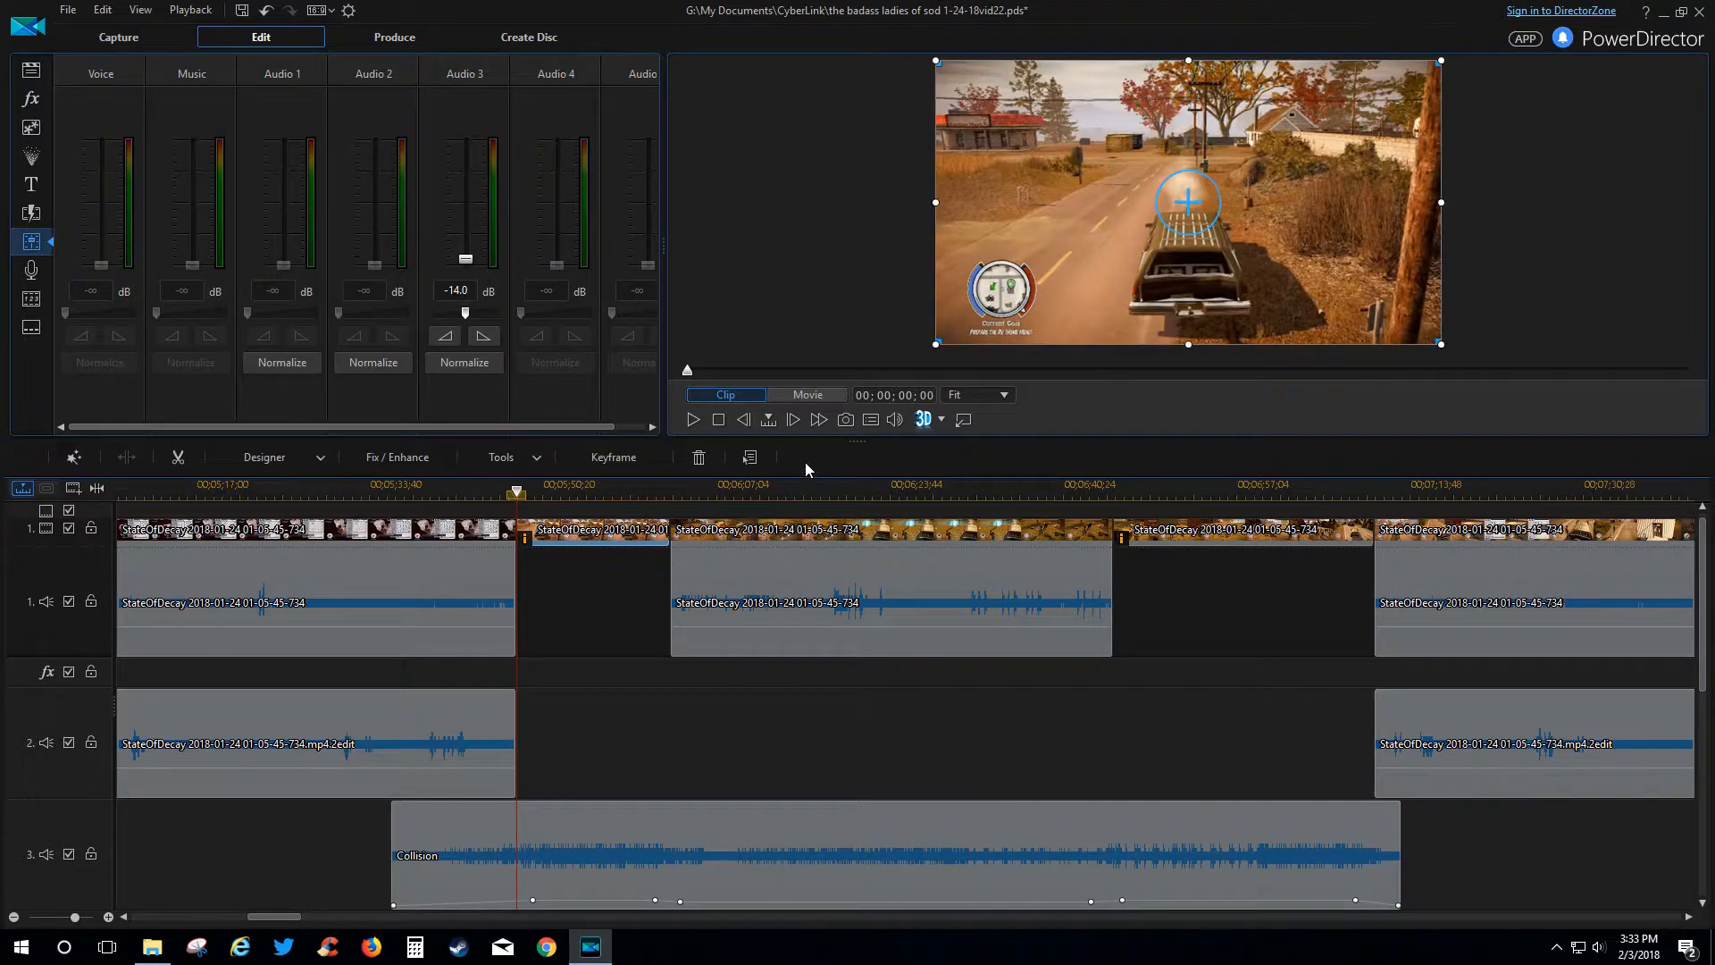
left_click(695, 421)
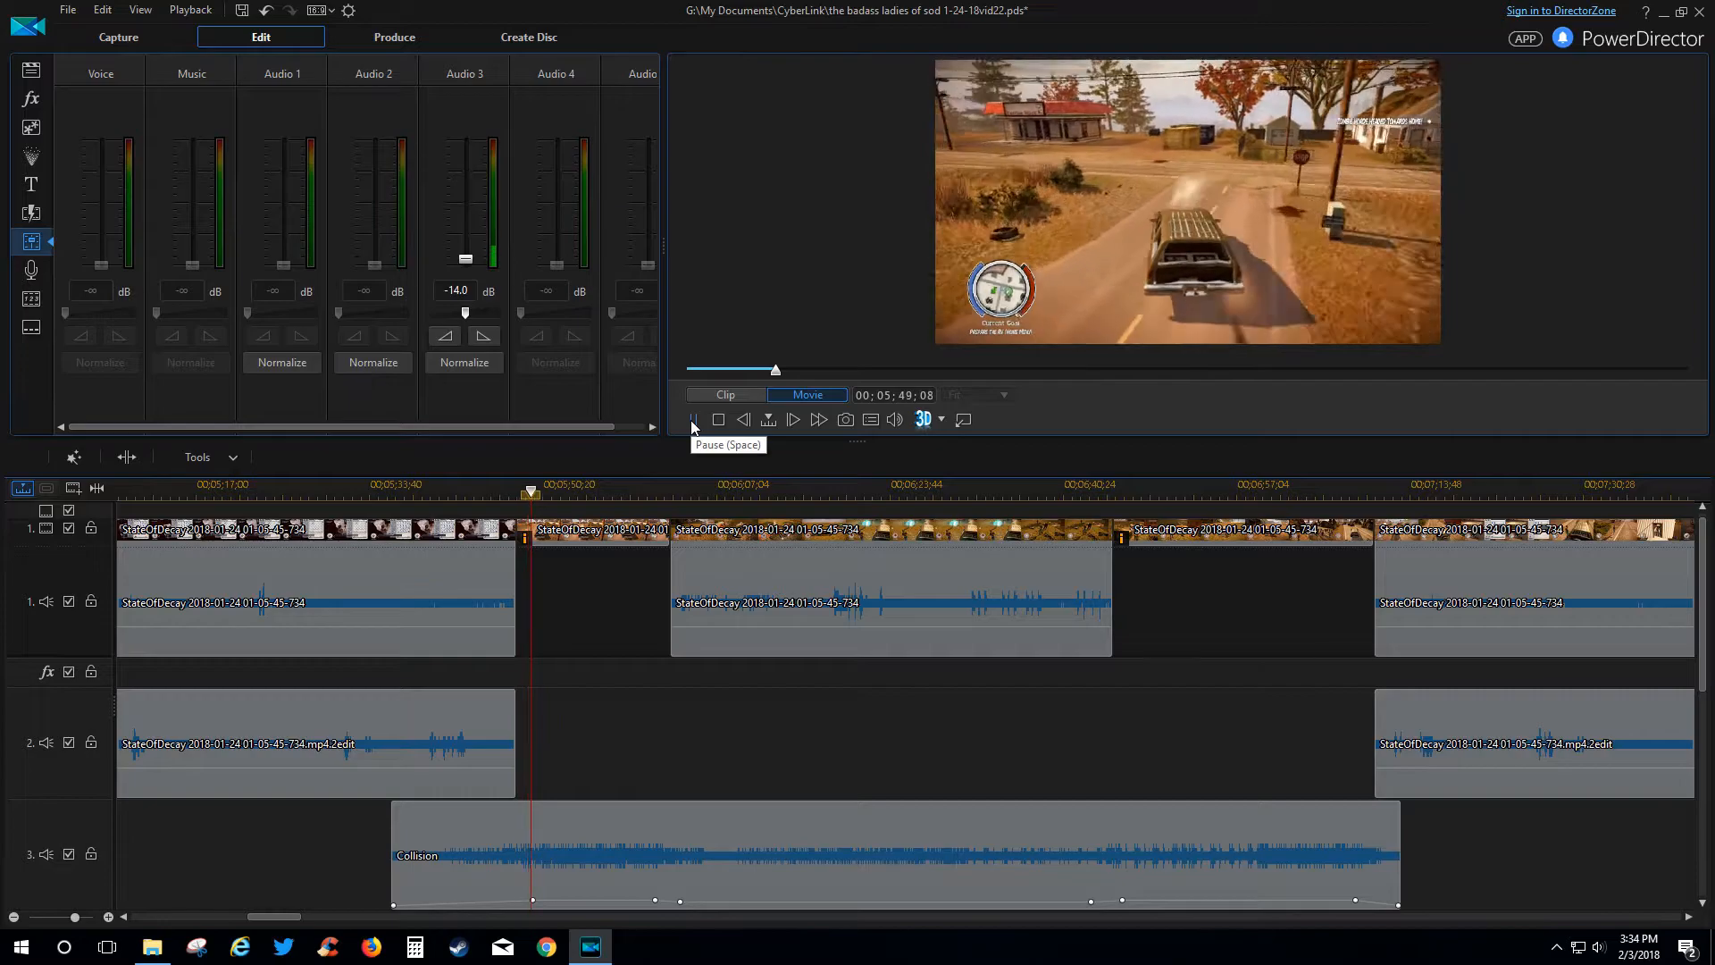
left_click(692, 420)
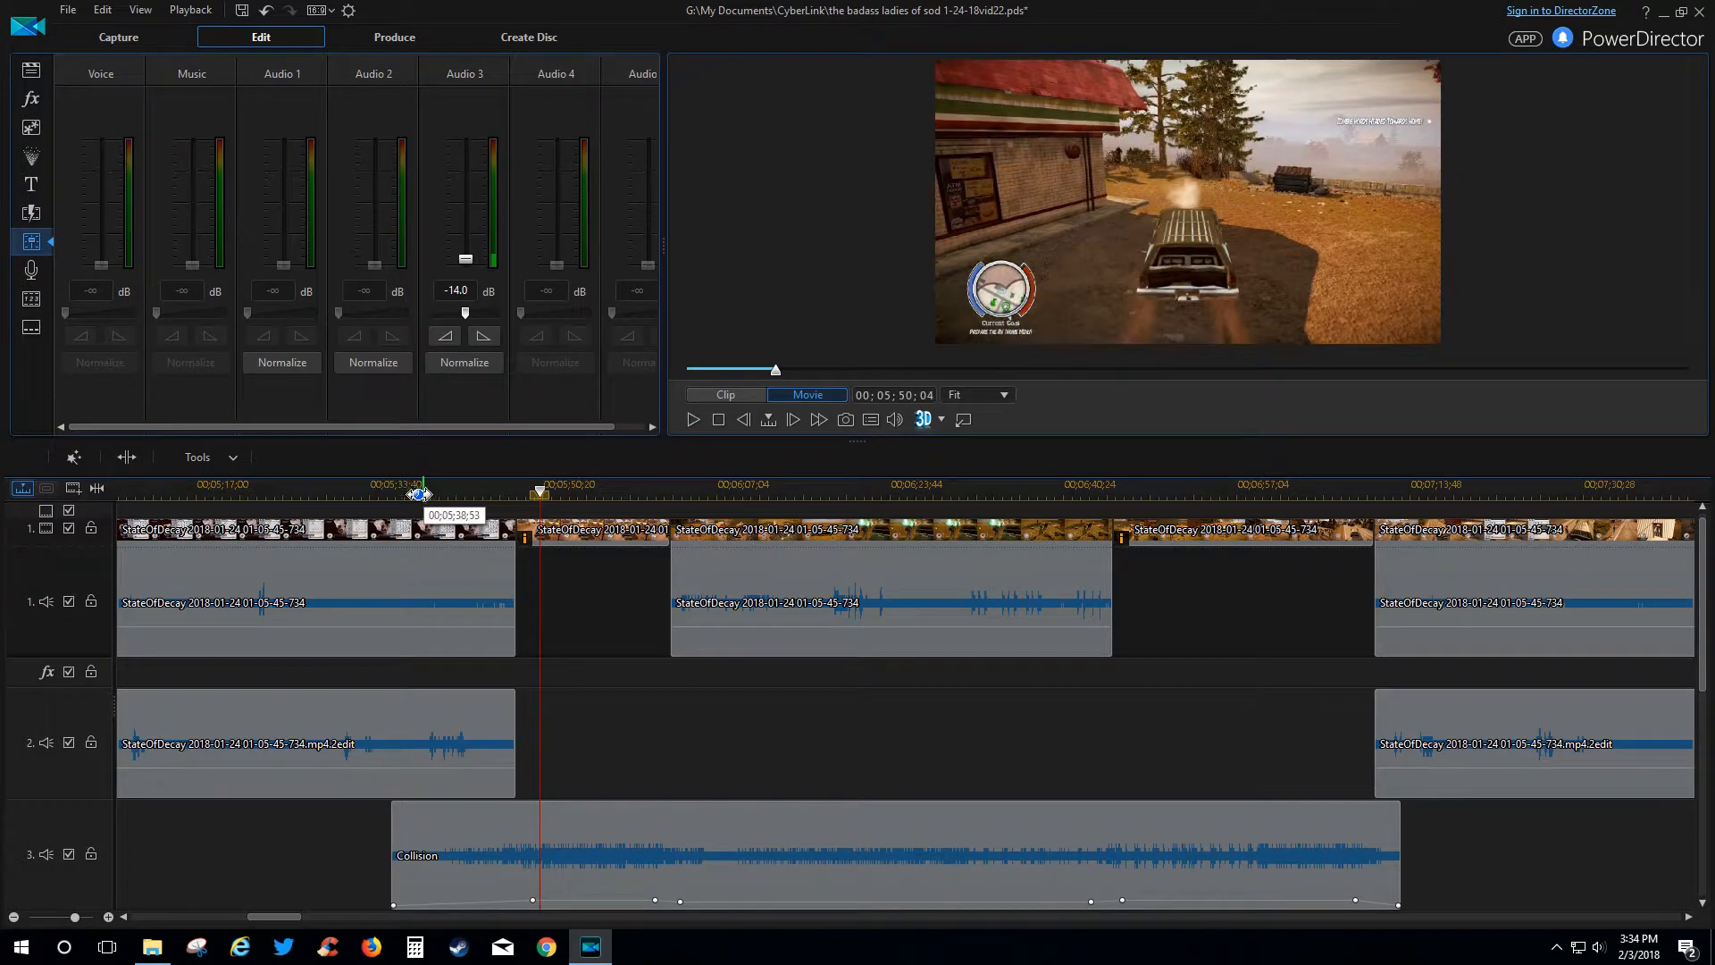
mouse_move(521, 543)
left_click(574, 536)
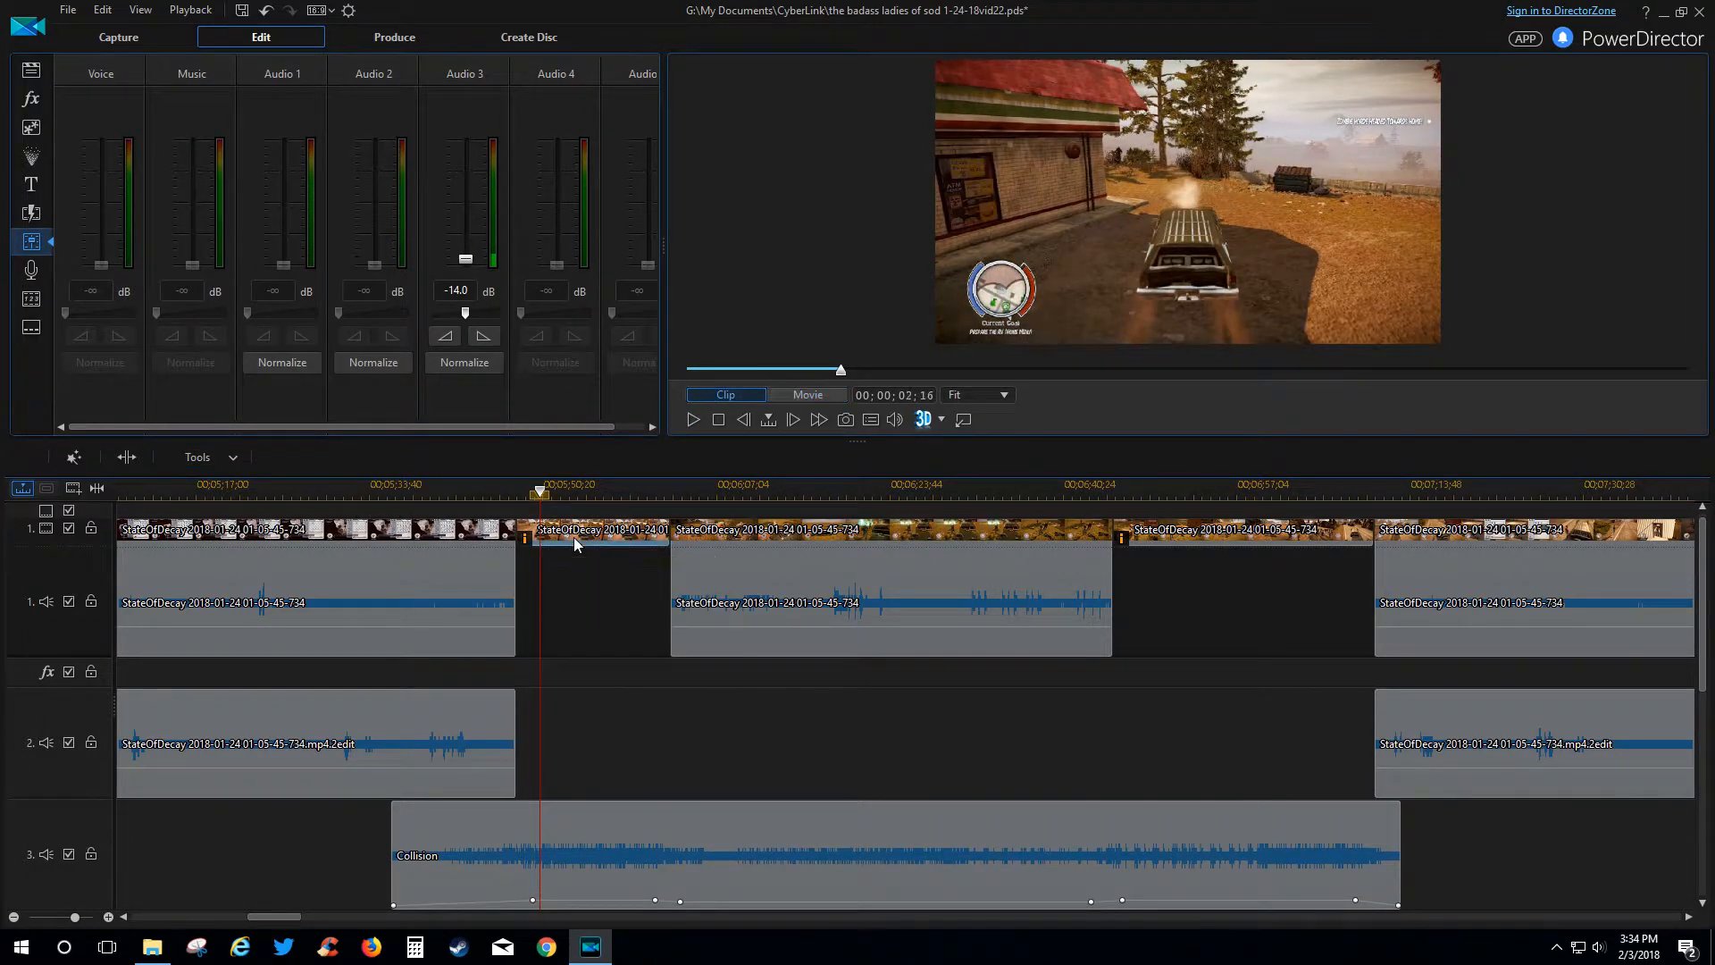
Review the clip's Video Speed setting (4.000×, 00;00;58;59 to 00;00;14;45) and cancel unchanged.
left_click(517, 459)
left_click(507, 480)
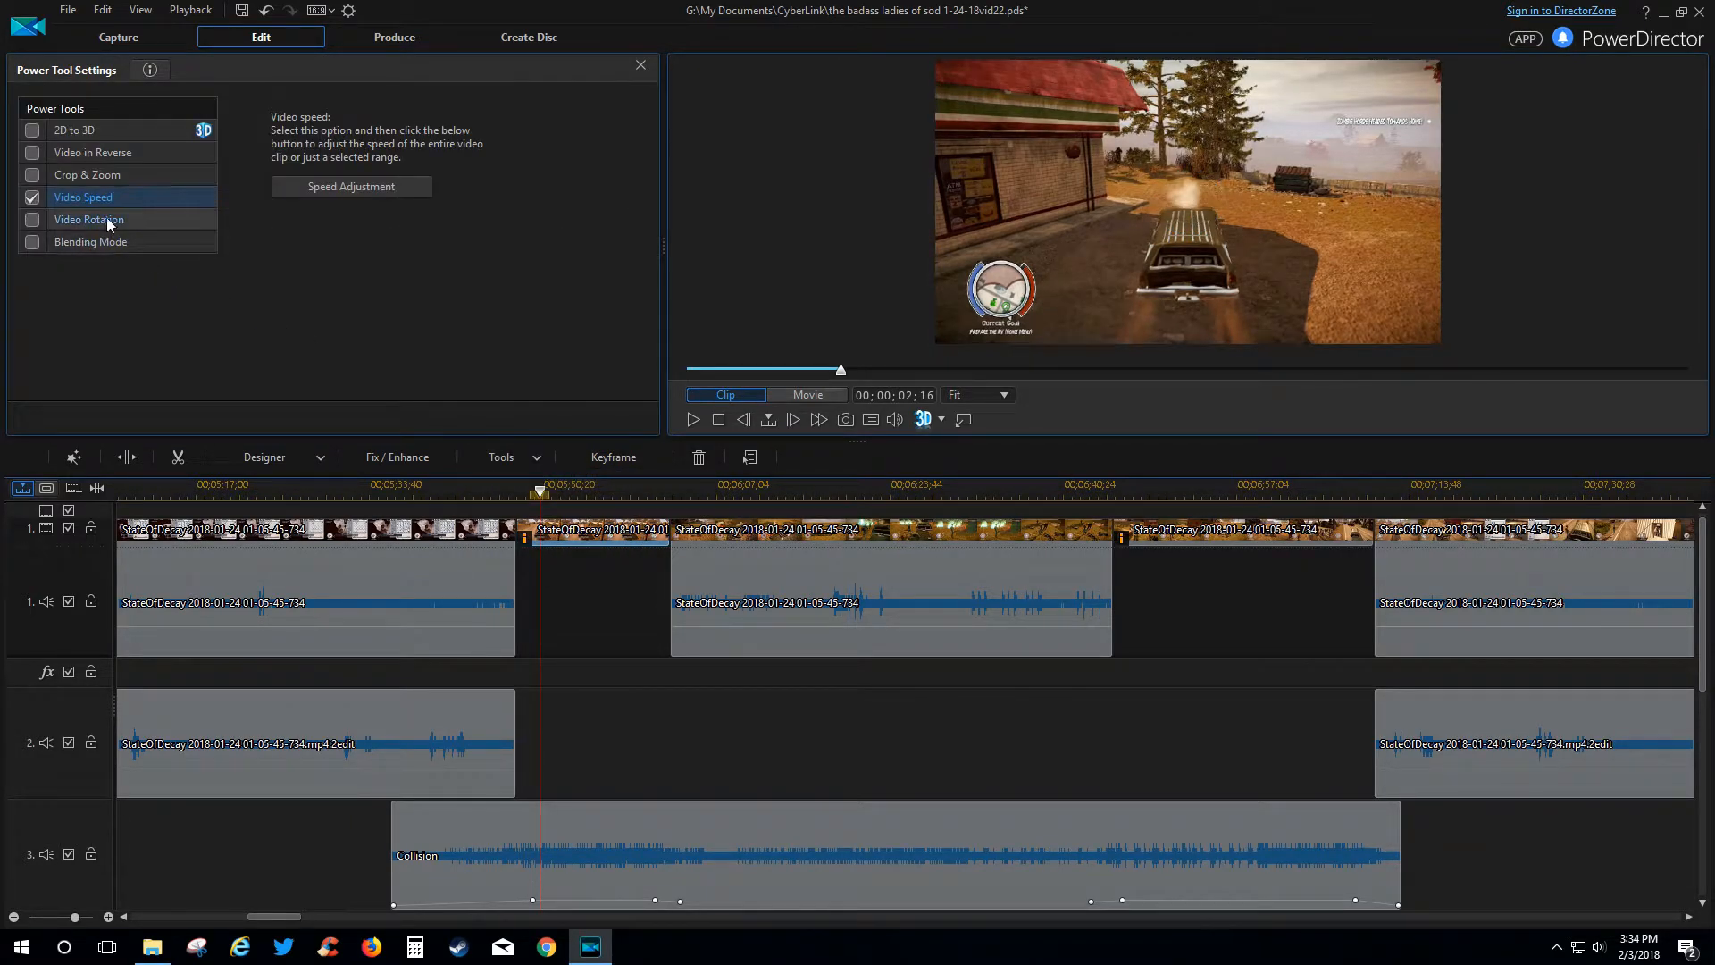
left_click(347, 198)
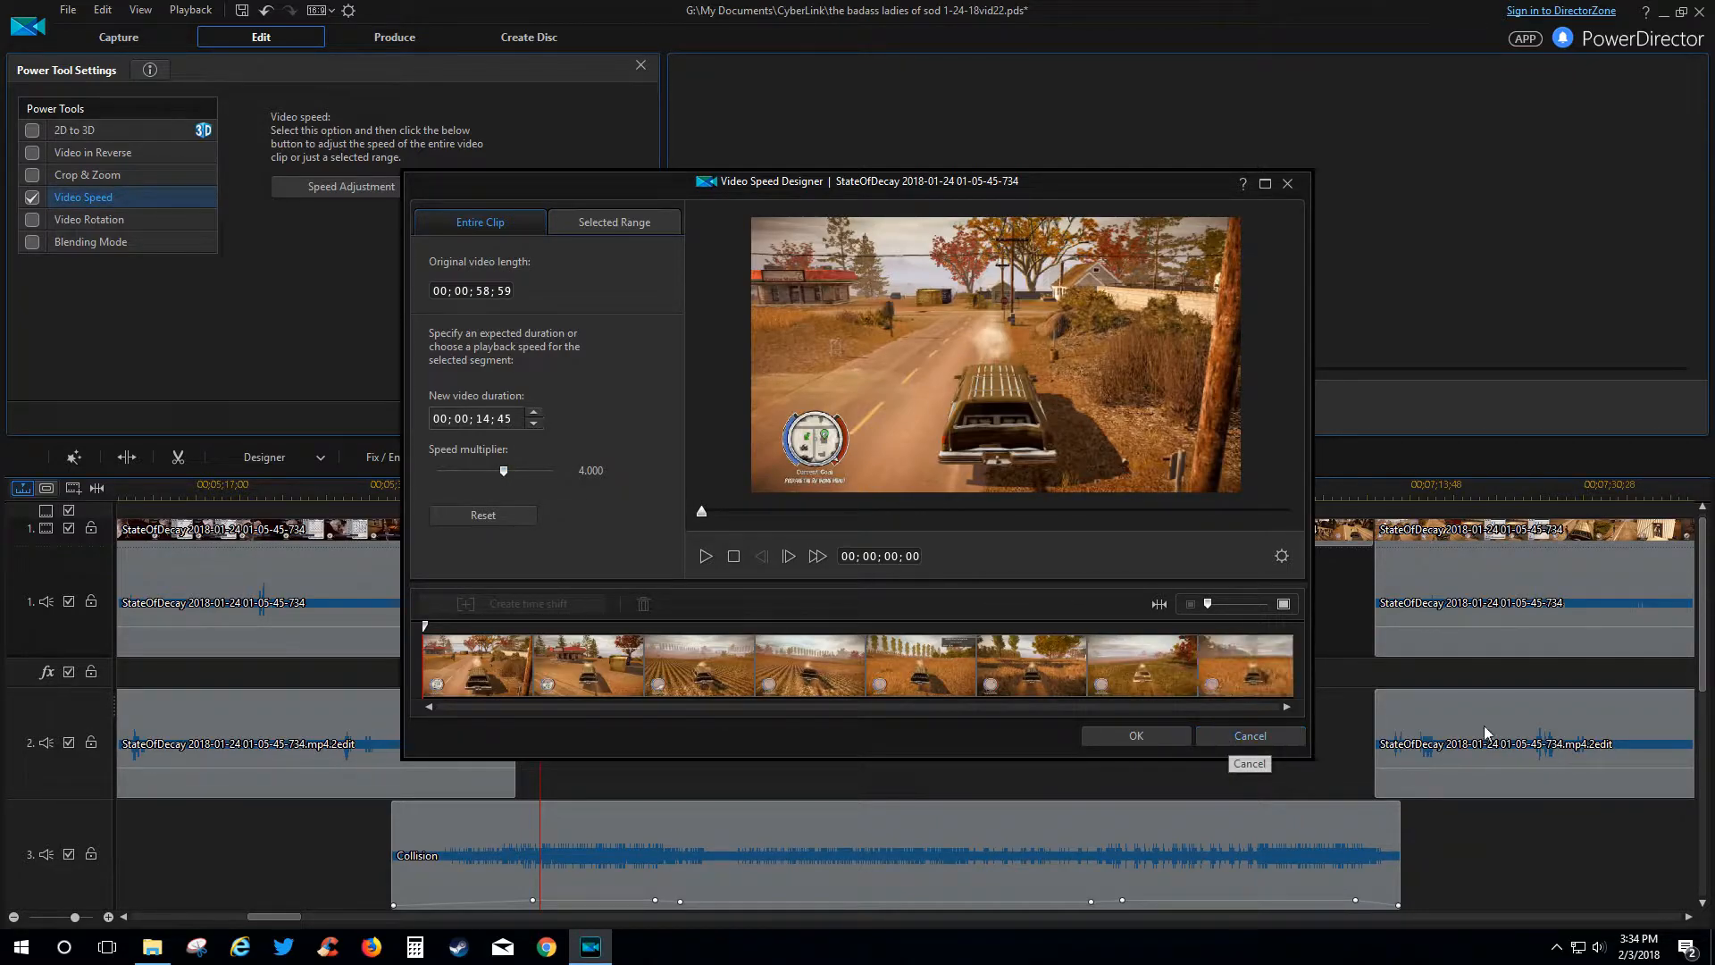
left_click(1262, 737)
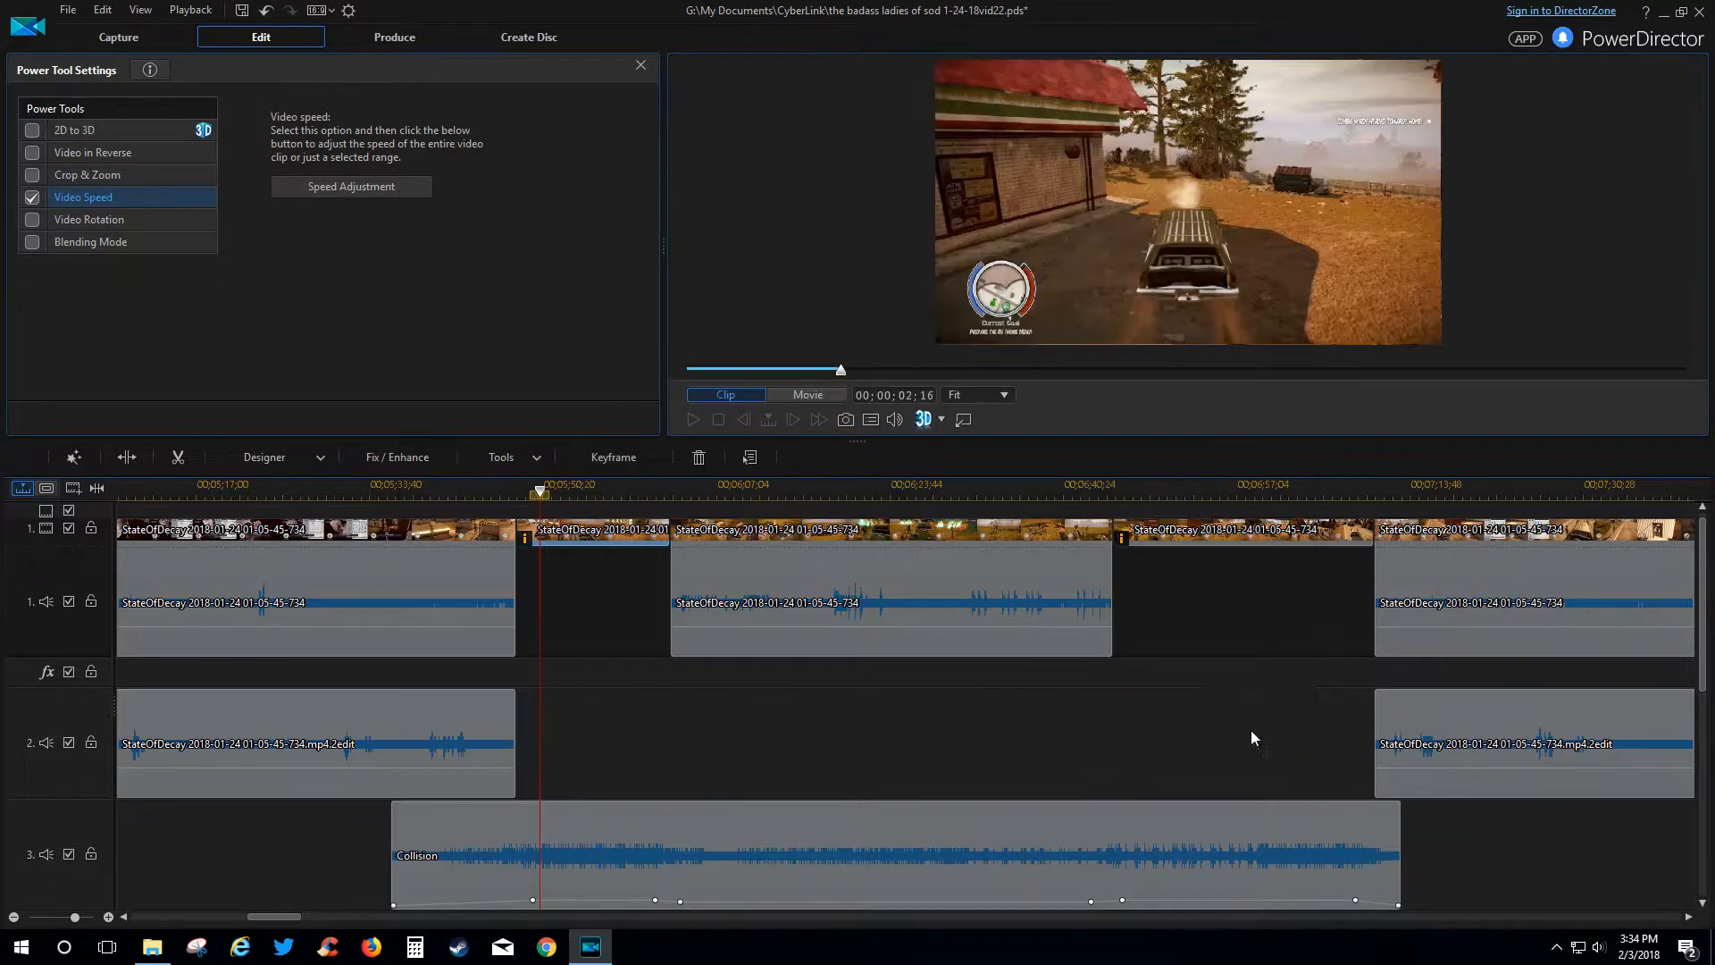
Select the first clip, close Power Tool Settings, and show the Subtitle Room's six subtitles.
left_click(499, 490)
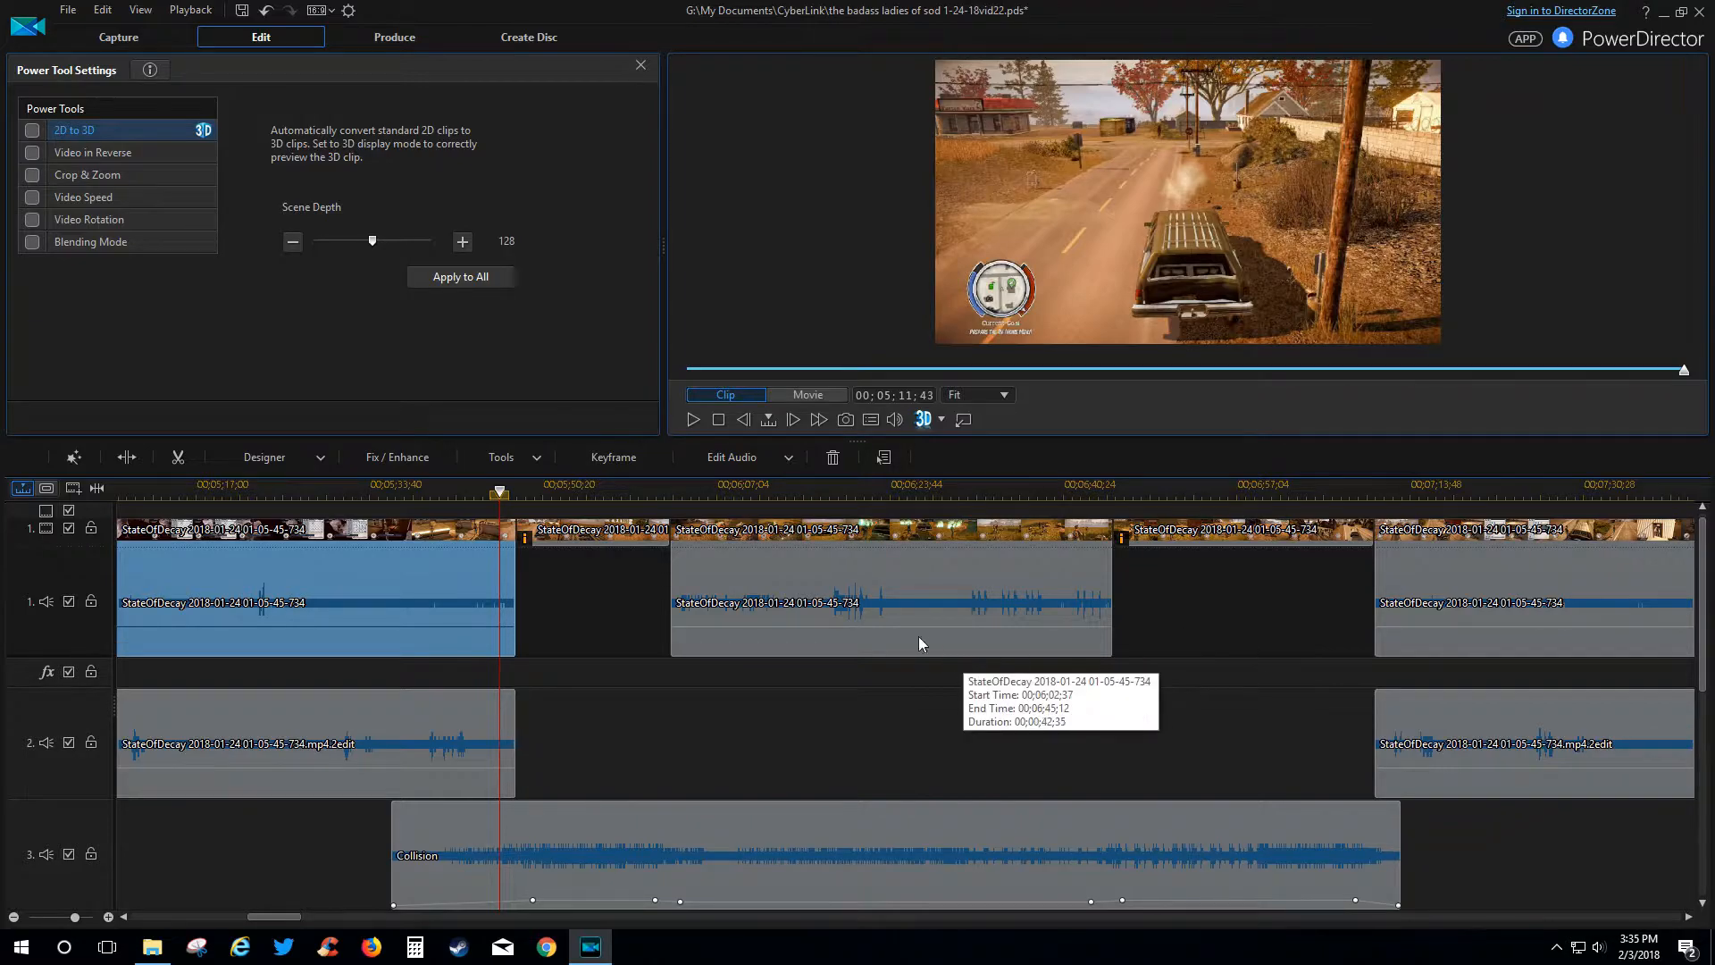
left_click(639, 66)
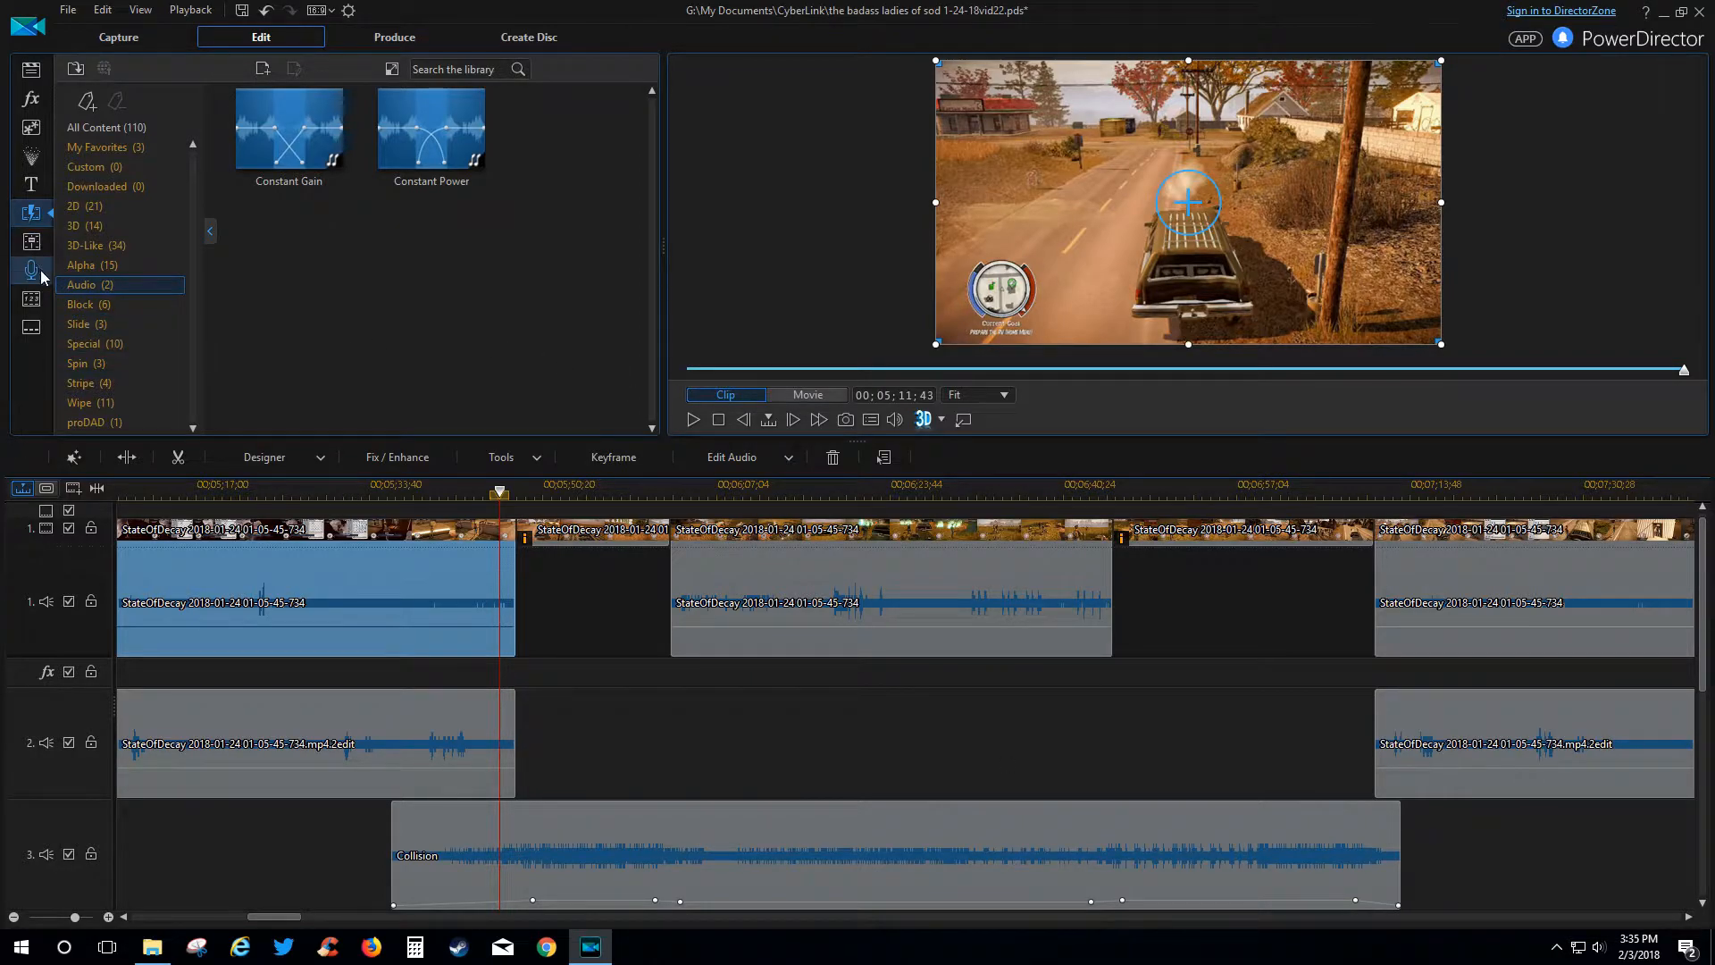
left_click(31, 327)
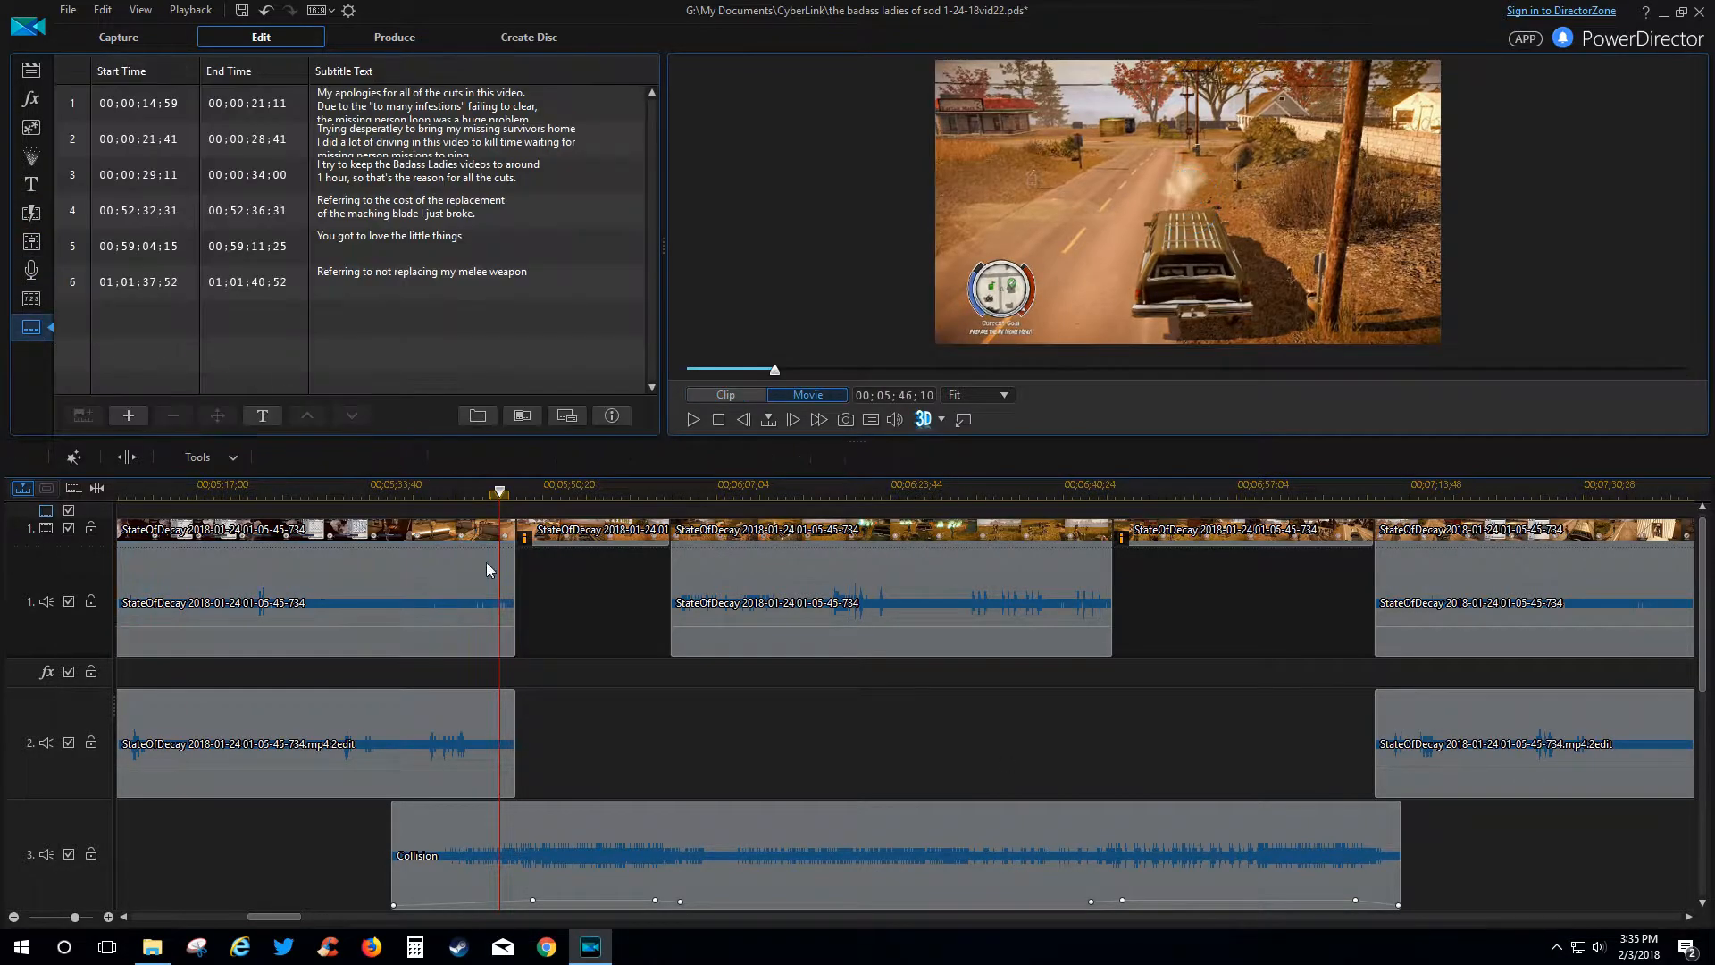
Scroll the timeline to the start and play from 00;00;13;44 to review the opening subtitles.
left_click_drag(252, 917, 134, 918)
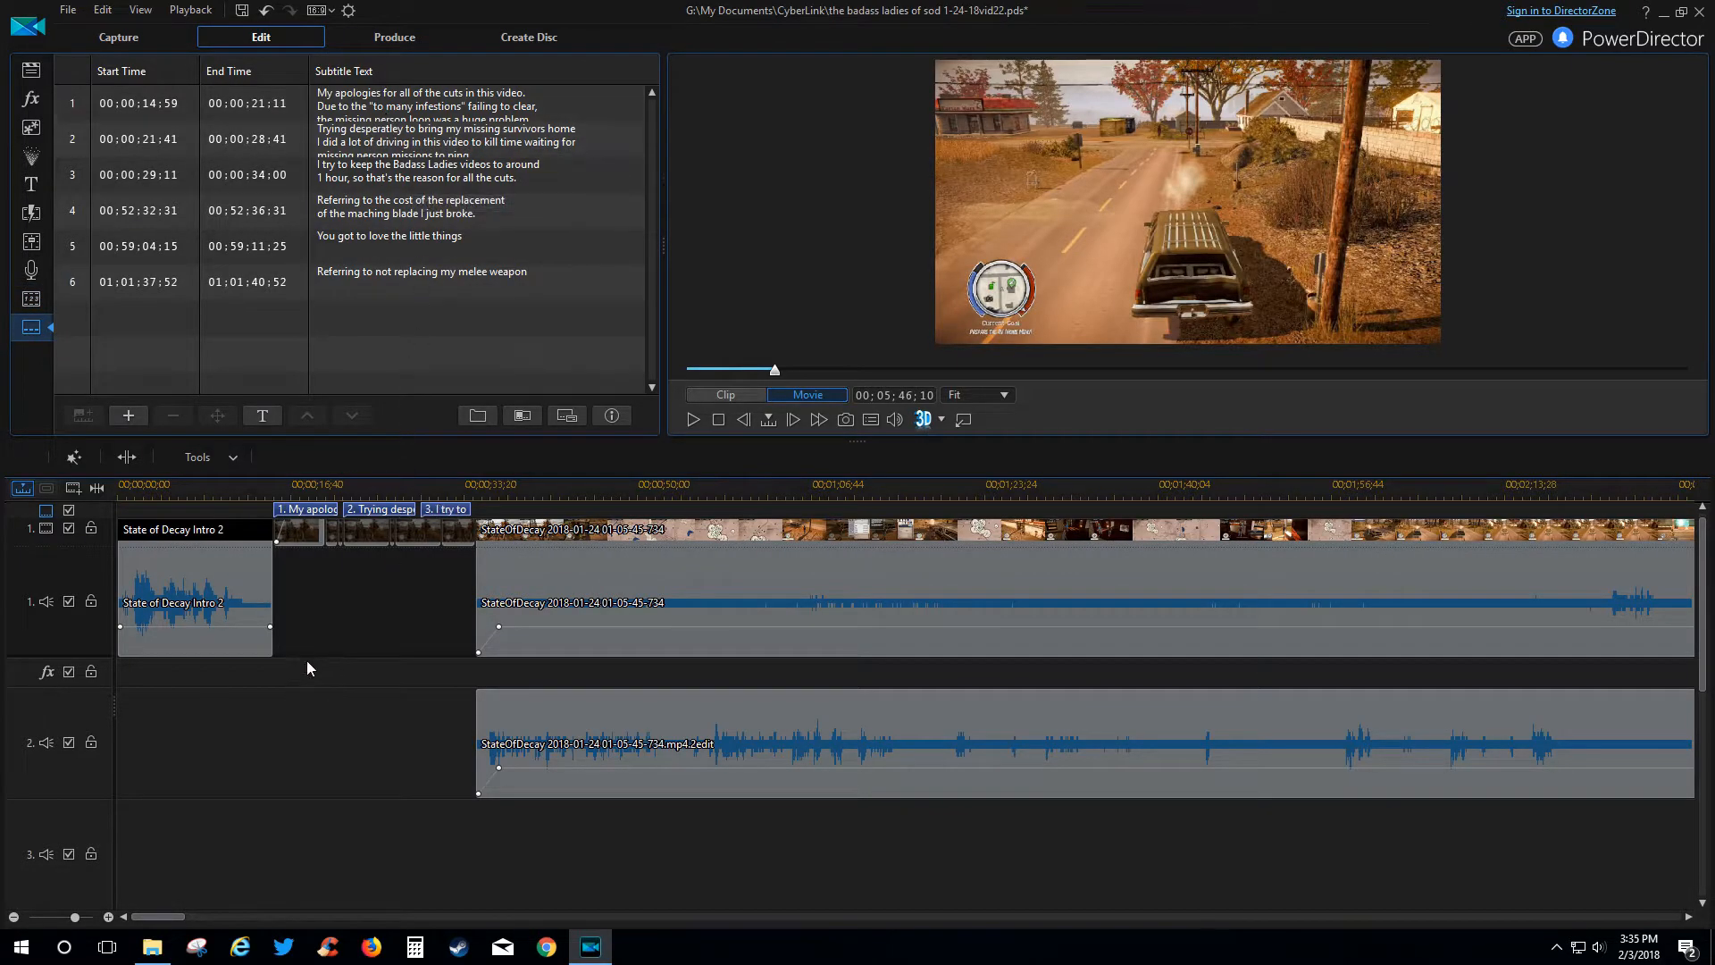
left_click(260, 489)
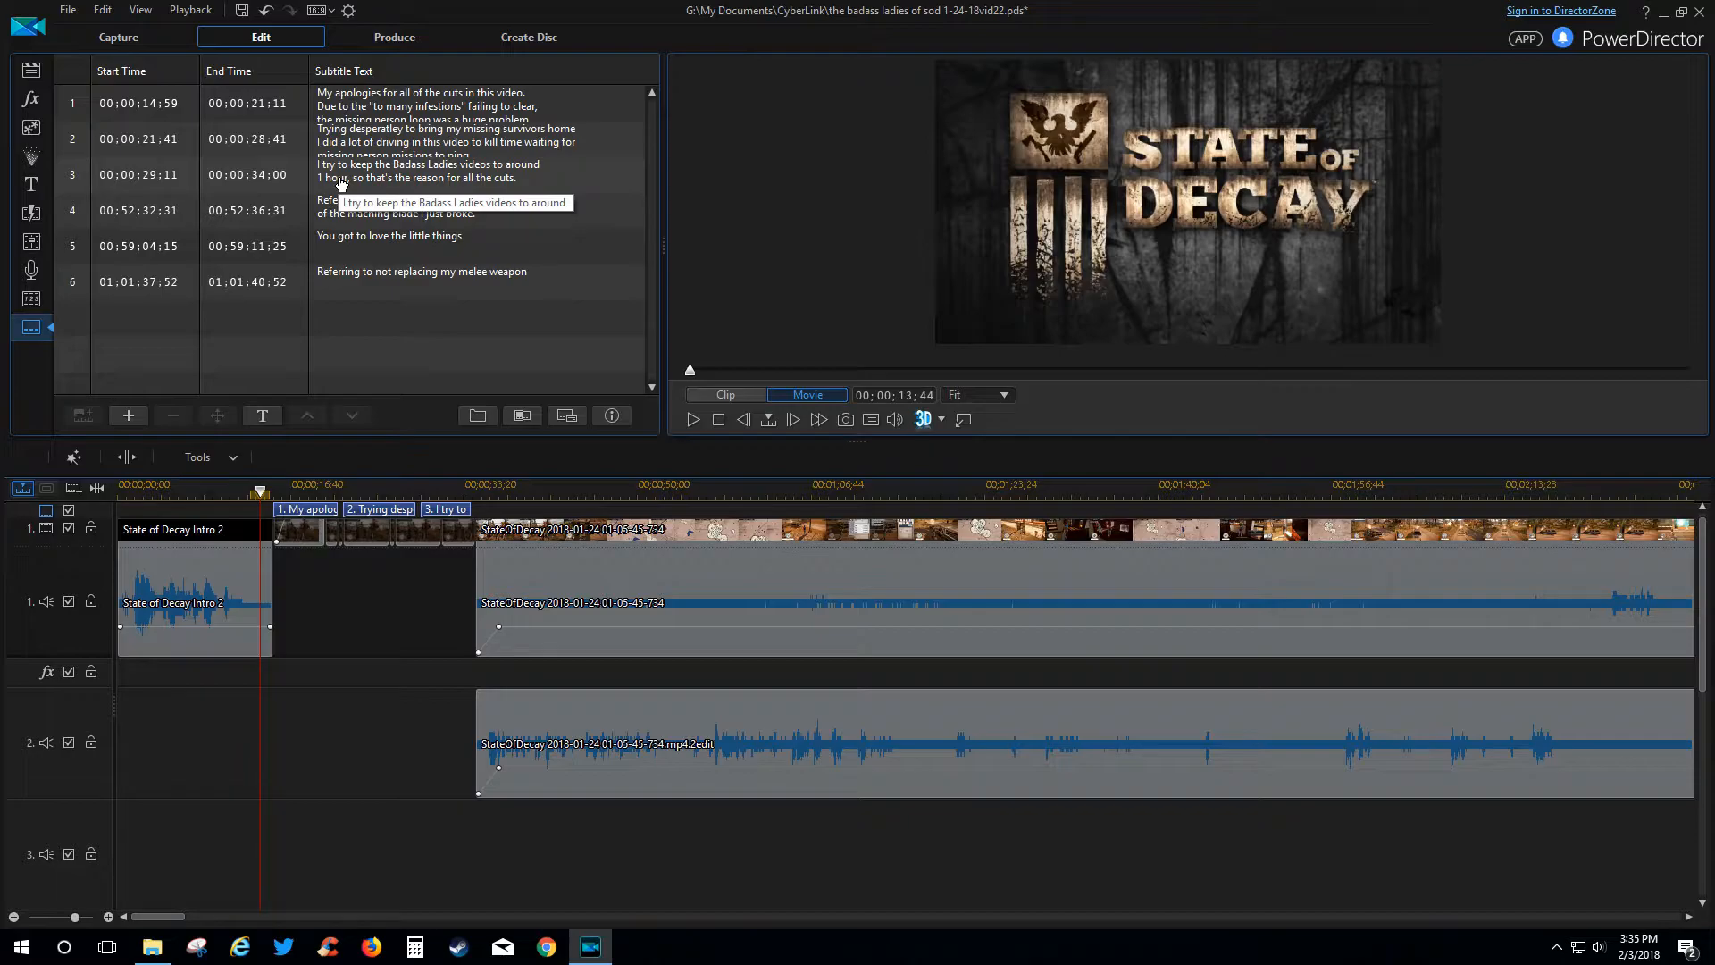
left_click(694, 420)
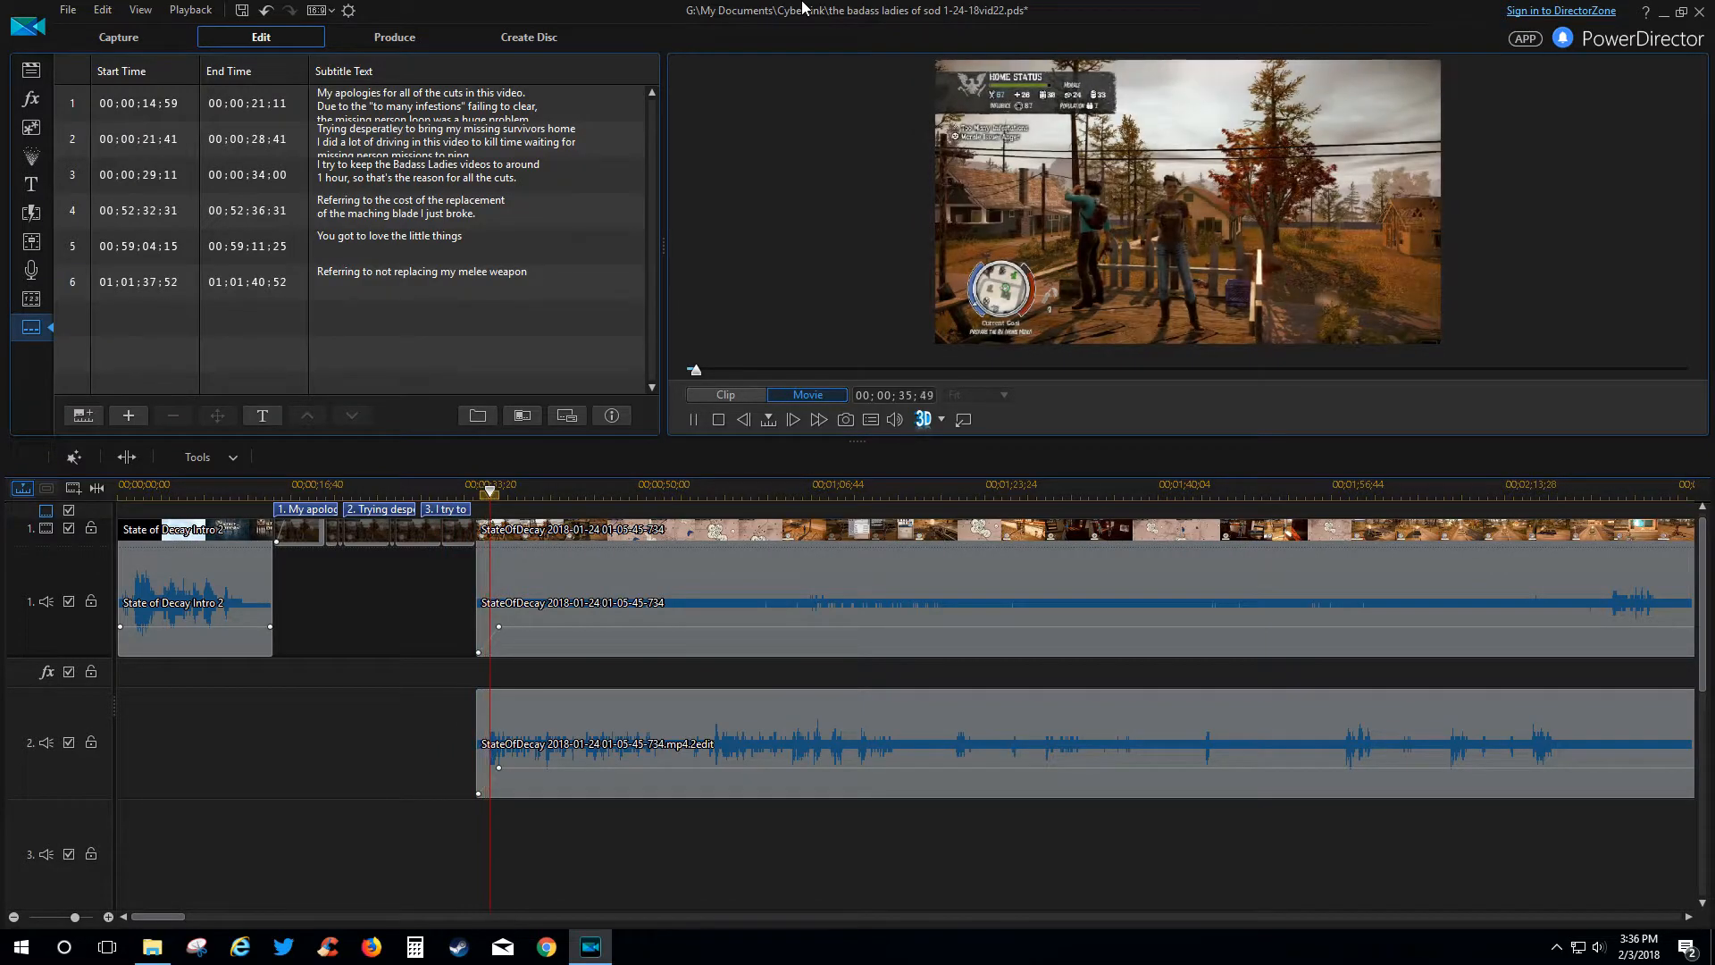
Stop playback, then add and delete an empty subtitle at 37 seconds.
key("space")
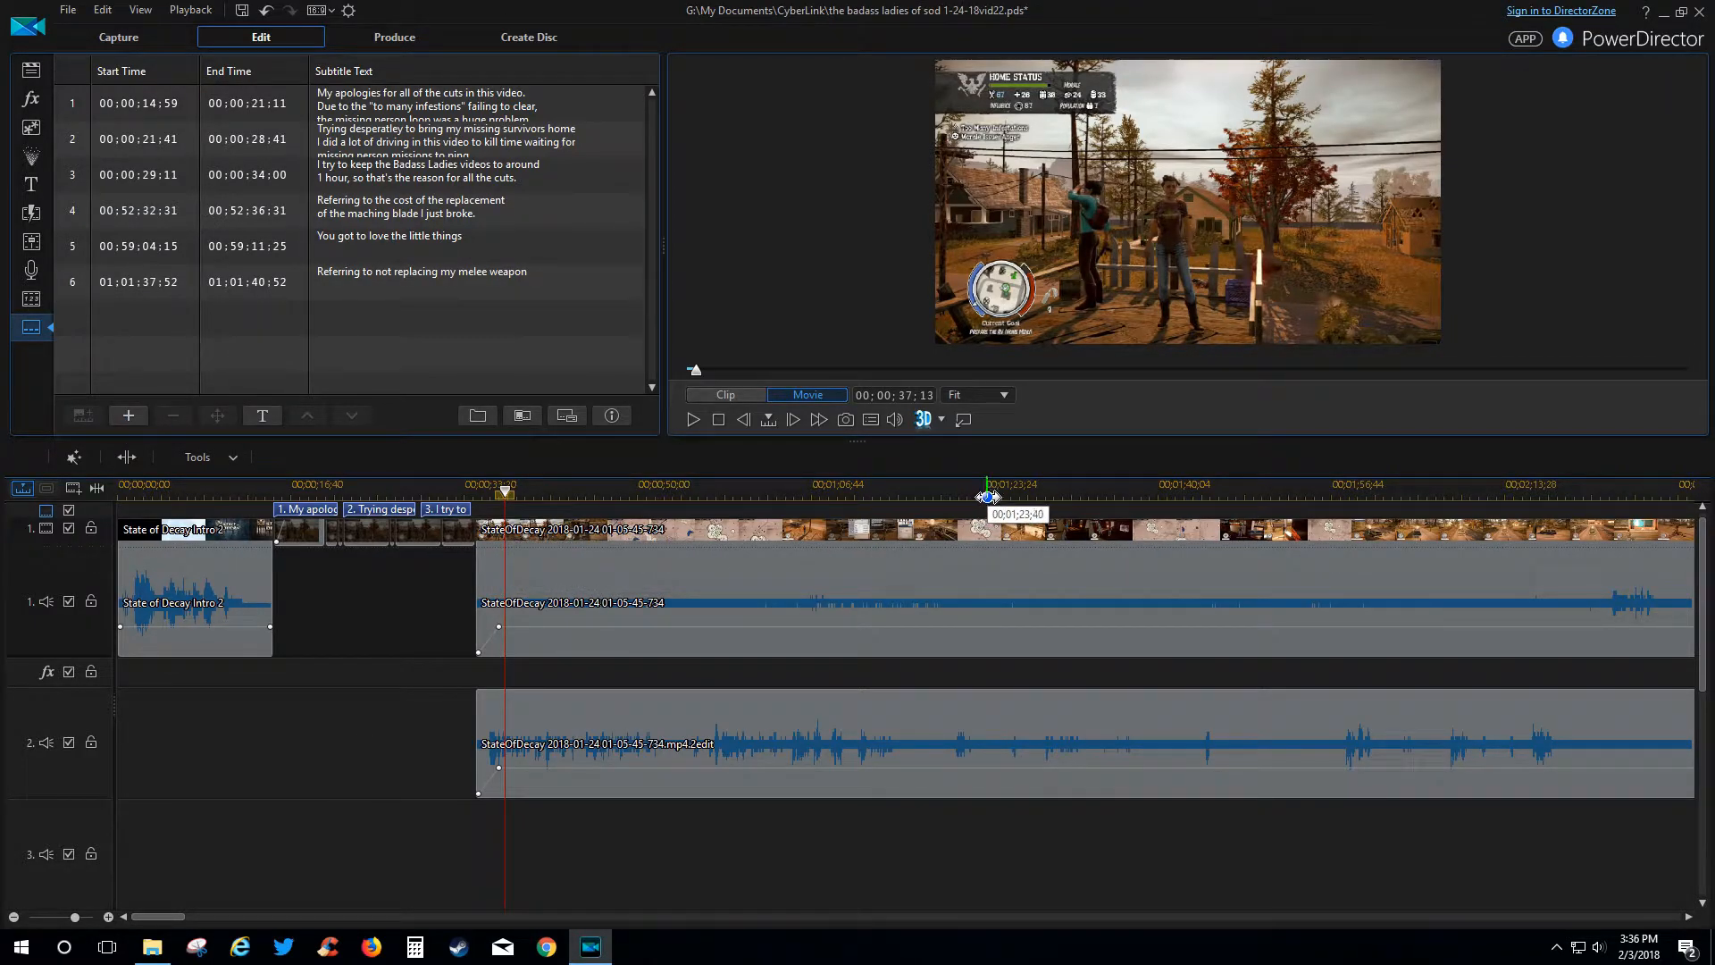
left_click(138, 422)
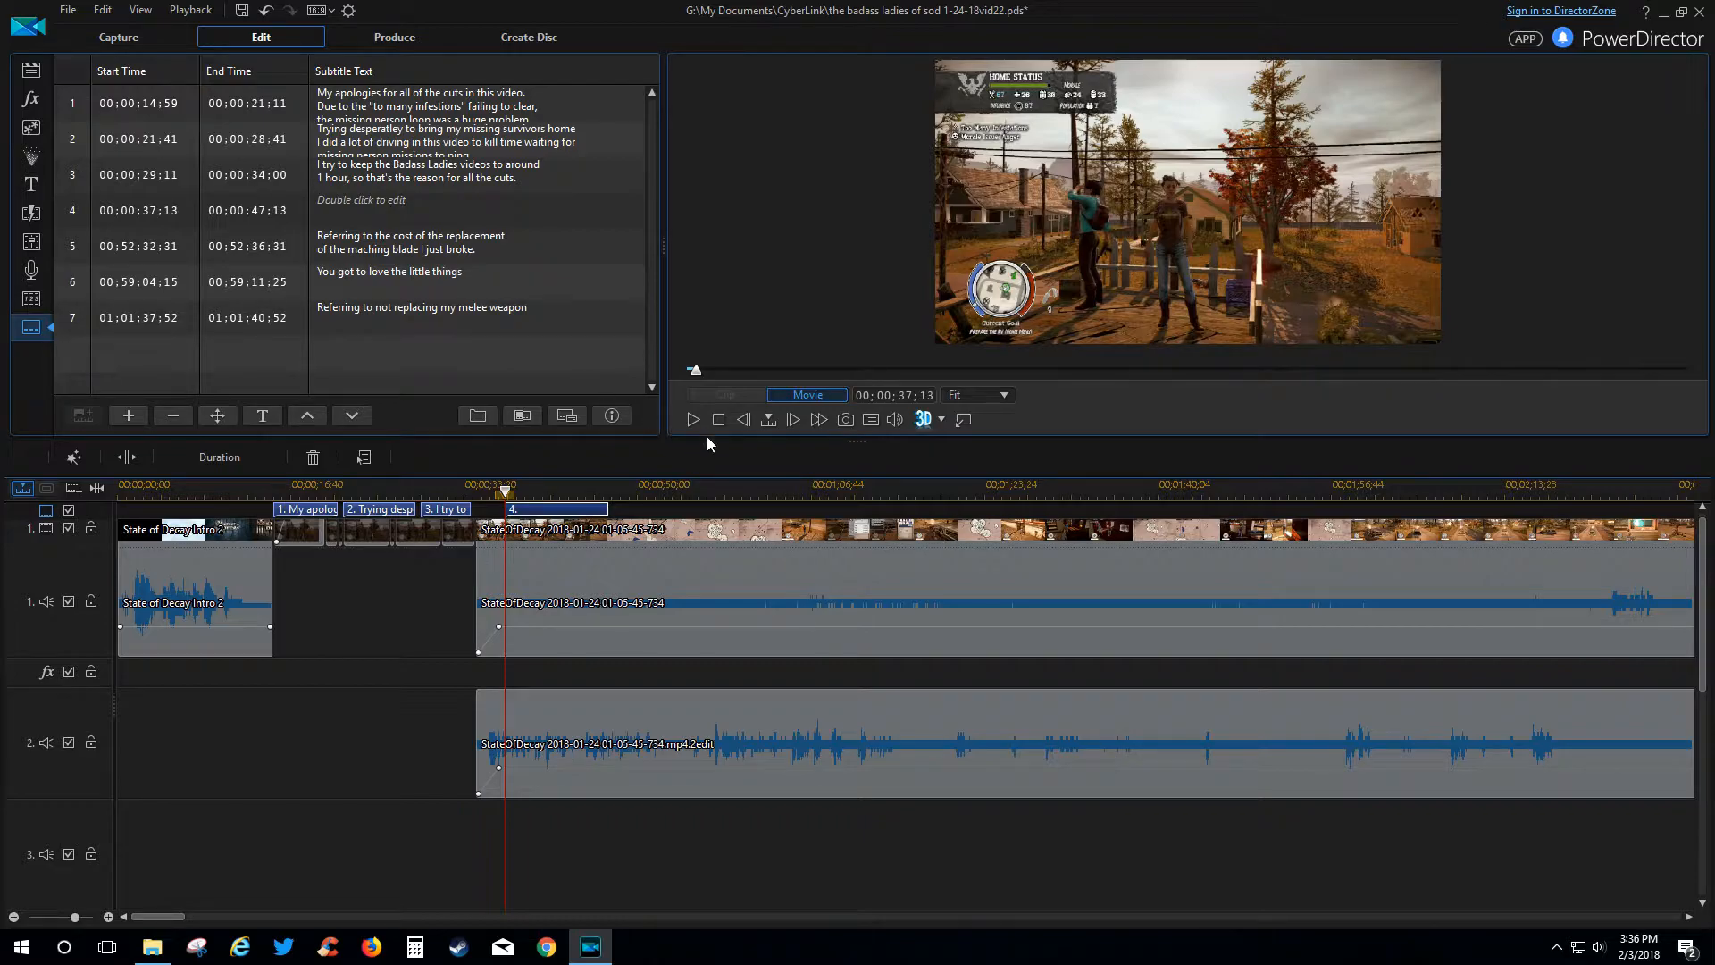
left_click(173, 417)
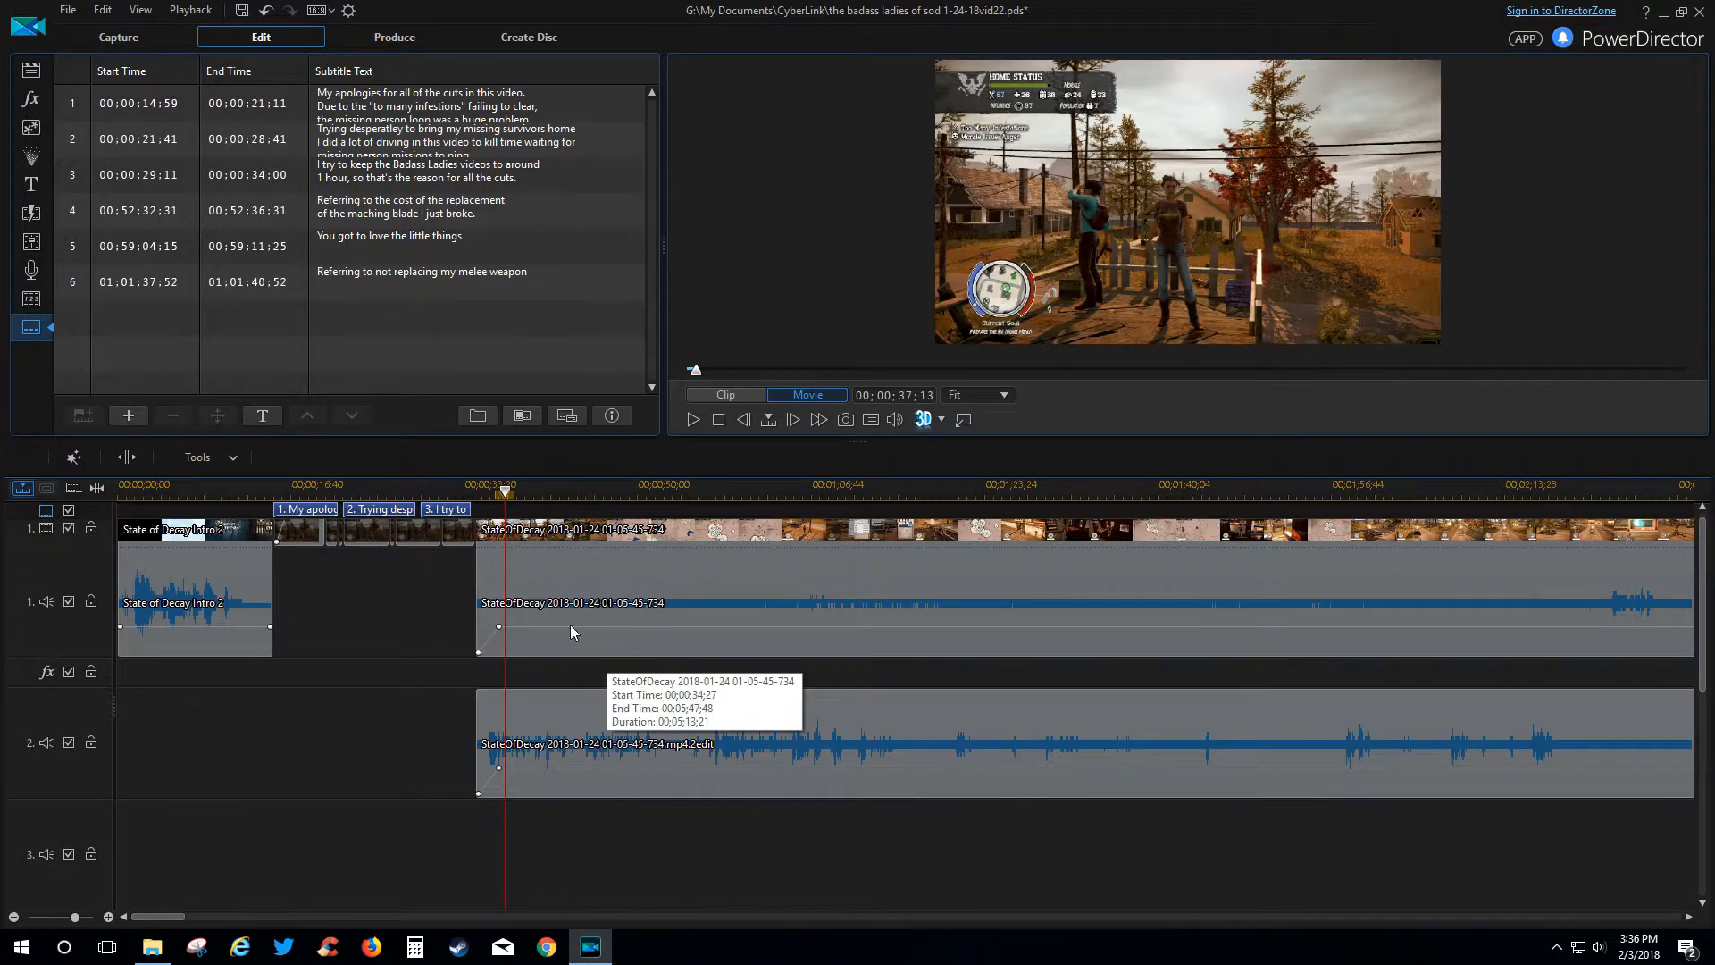
Scroll and rescale the timeline to show the Angel_of_Mercy and Dead_Reckoning music clips.
left_click_drag(169, 916, 203, 909)
left_click_drag(216, 897, 268, 889)
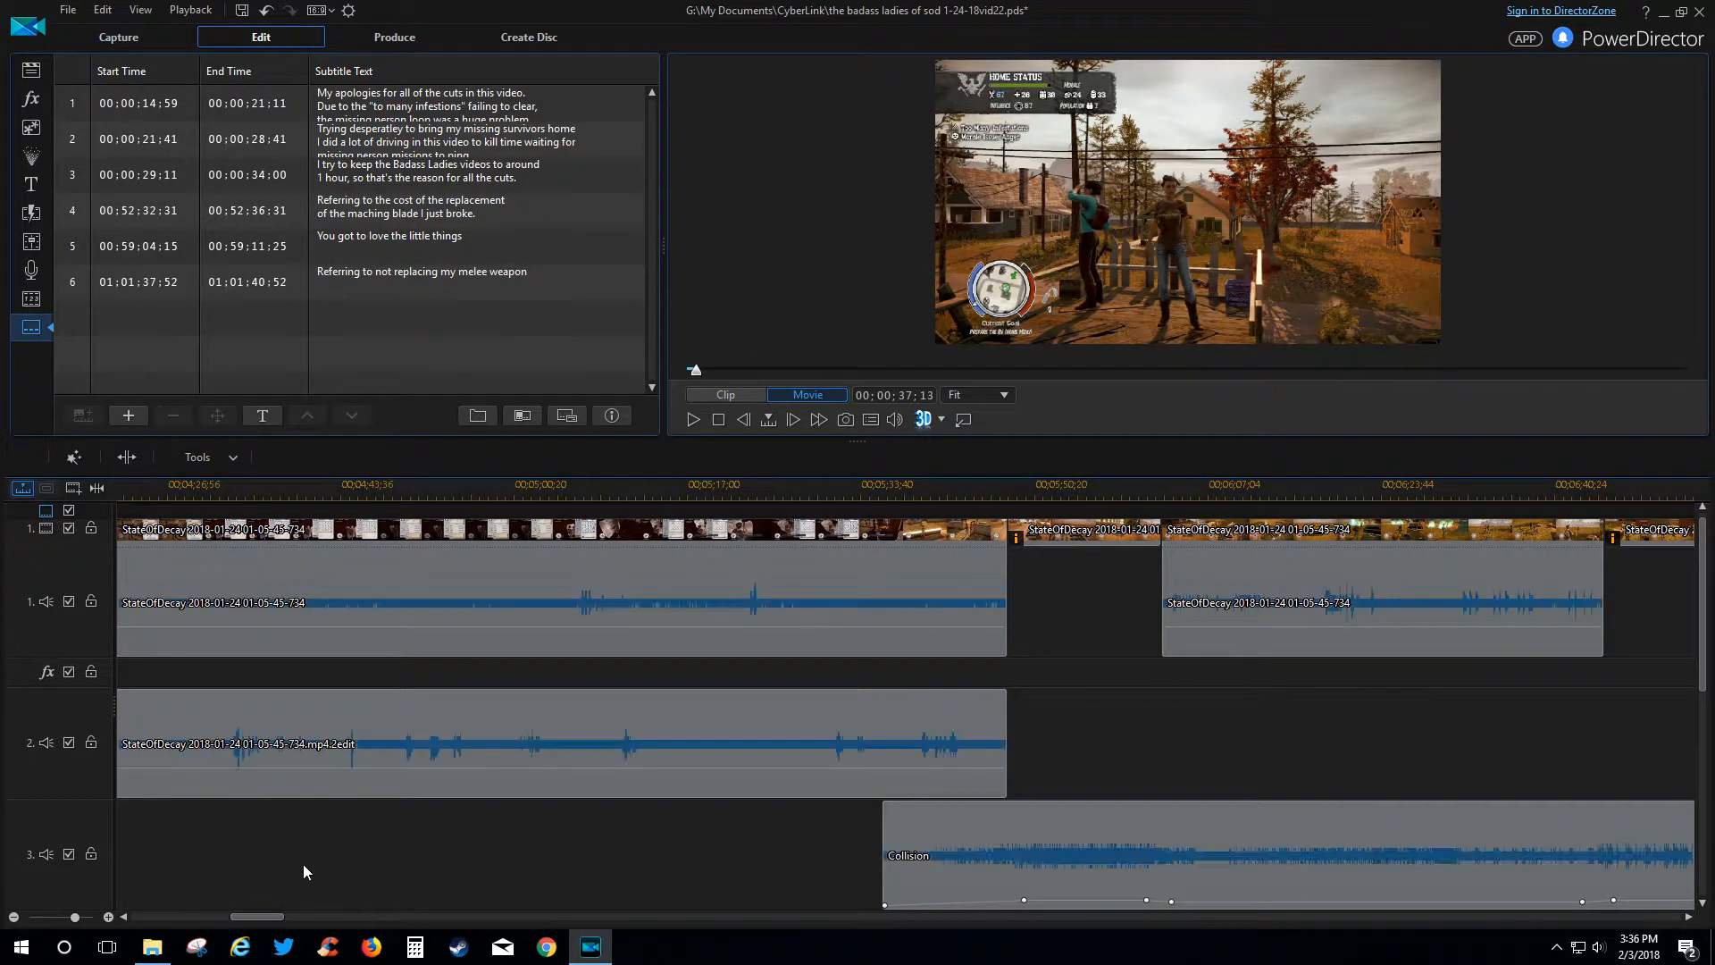
left_click_drag(786, 485, 186, 445)
left_click(536, 582)
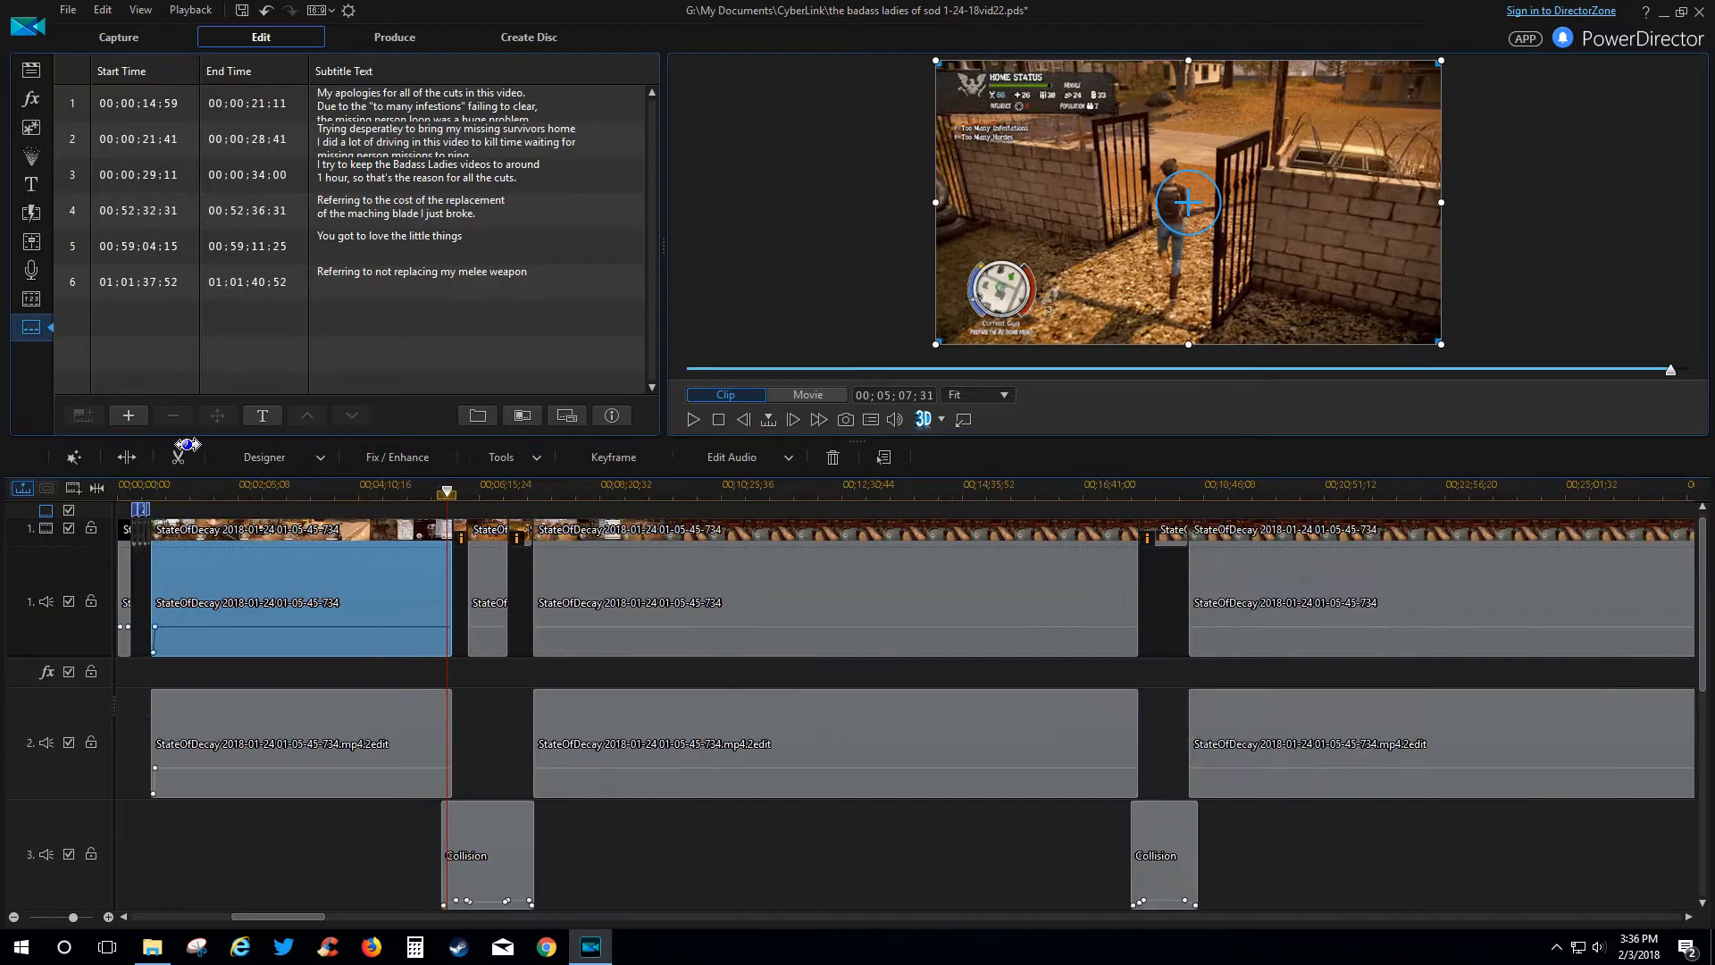
left_click_drag(250, 913, 885, 930)
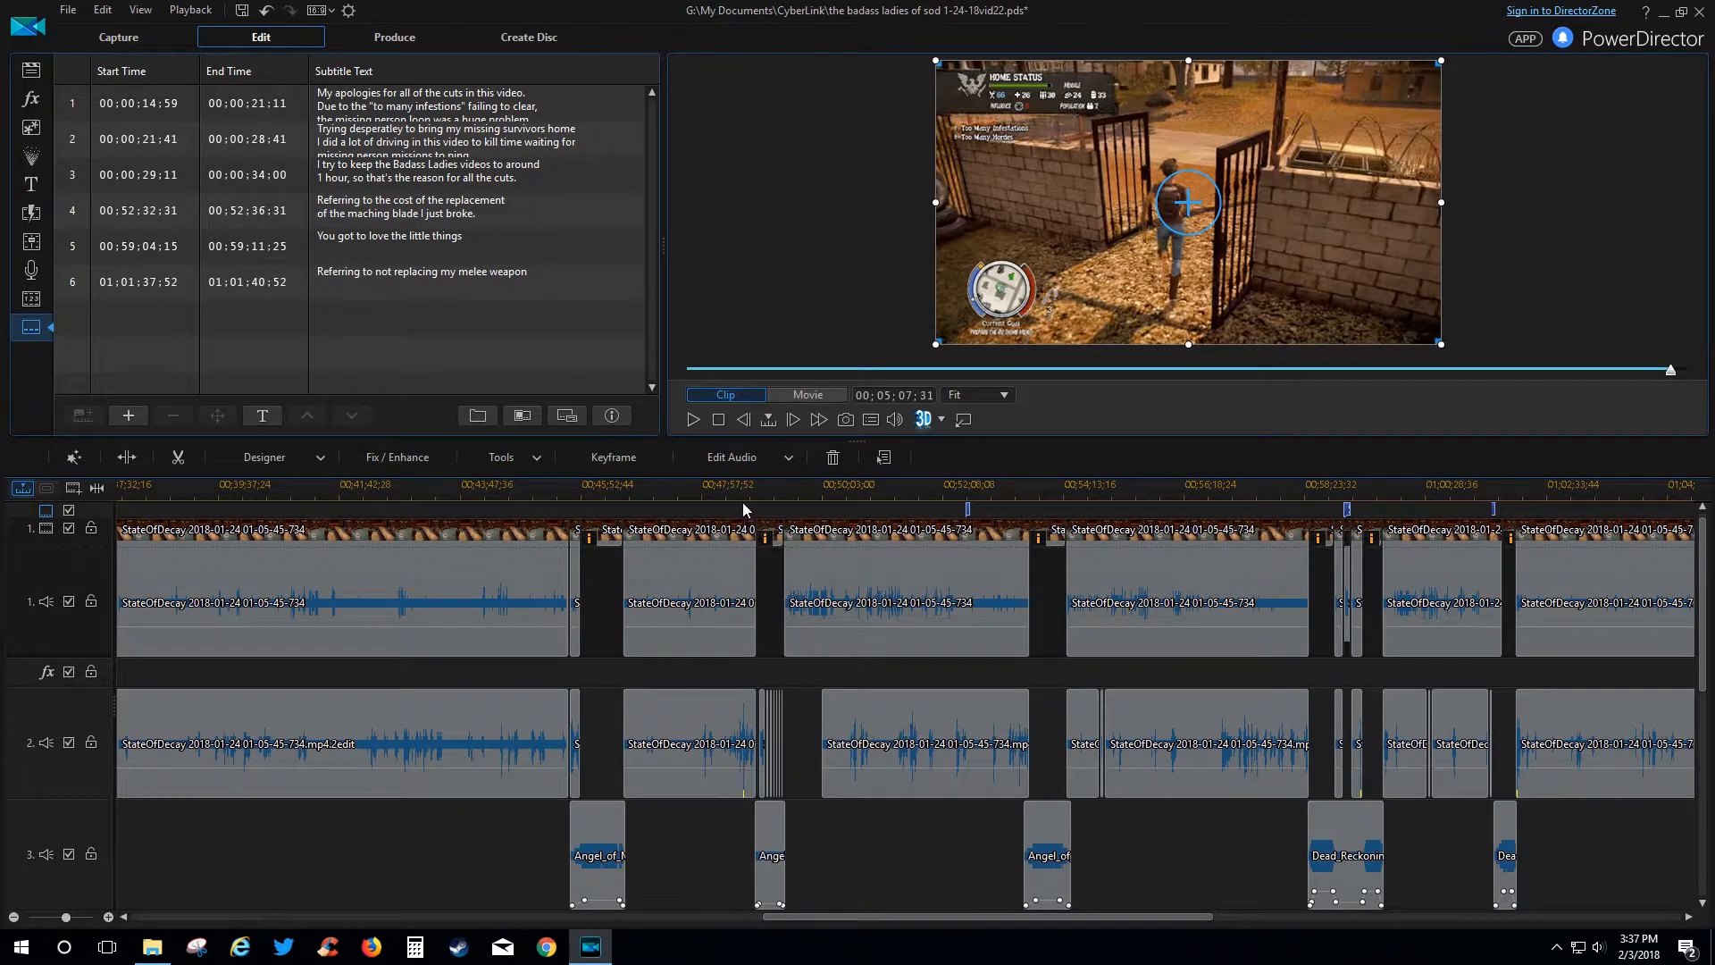
Zoom into the timeline around 00:48 and cue the playhead at the Angel_of_Mercy clip's start.
left_click(729, 483)
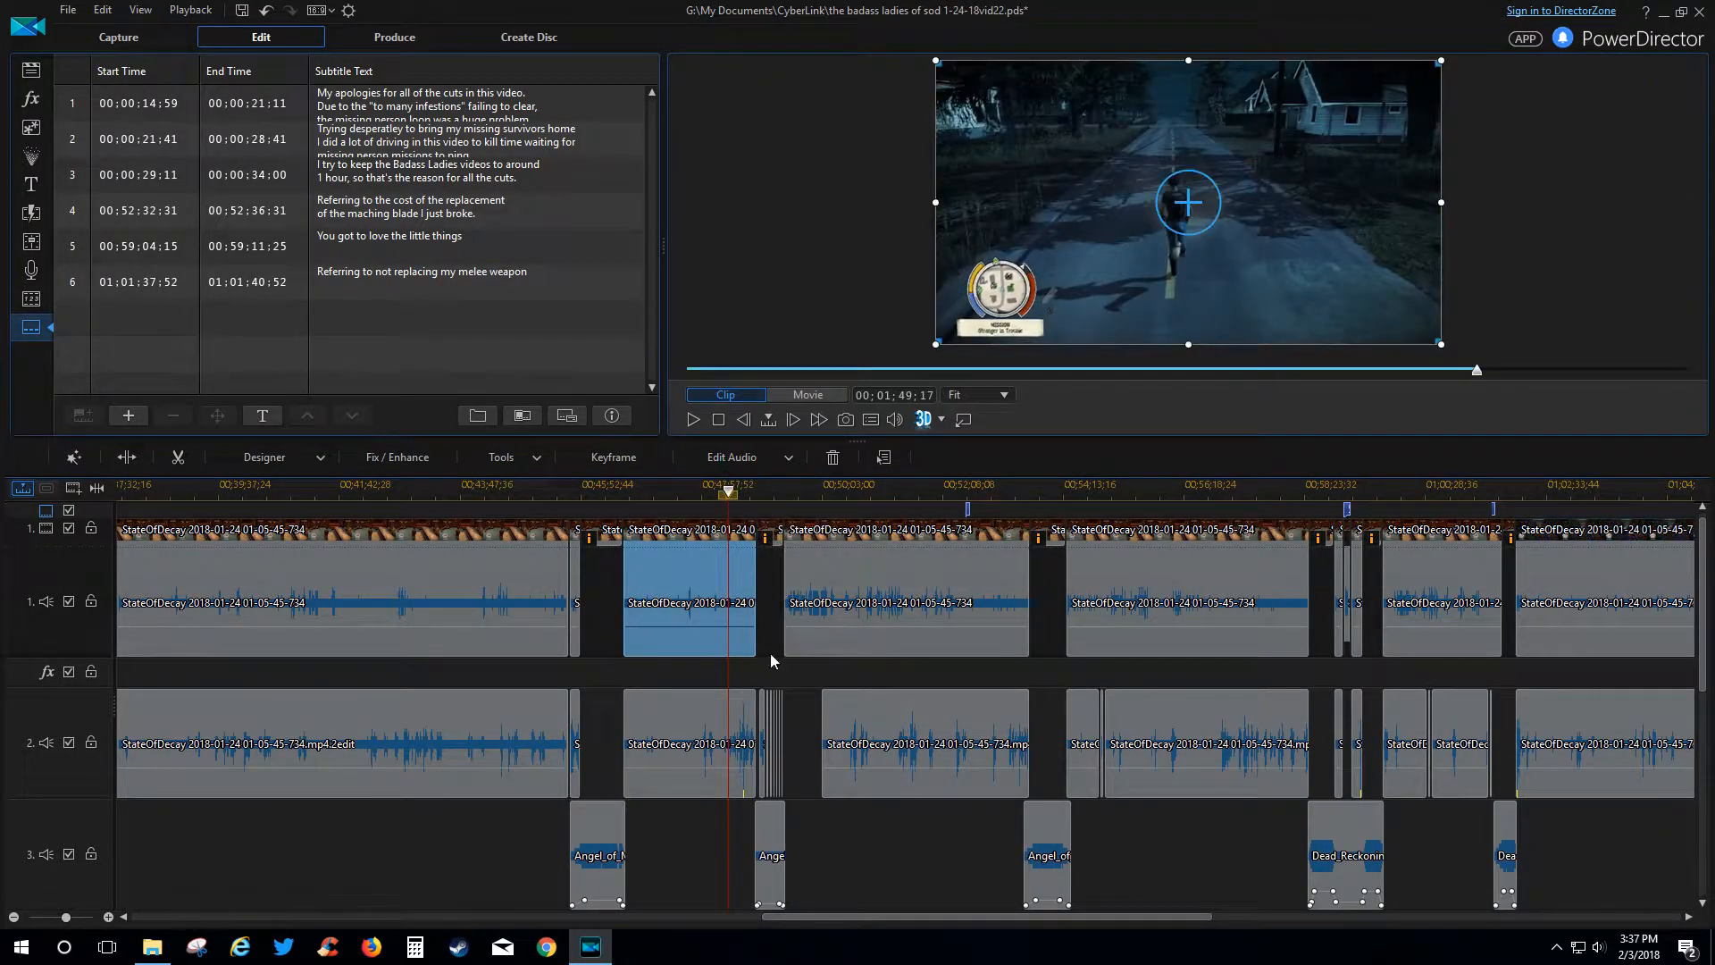
scroll(625, 482, "up", 3)
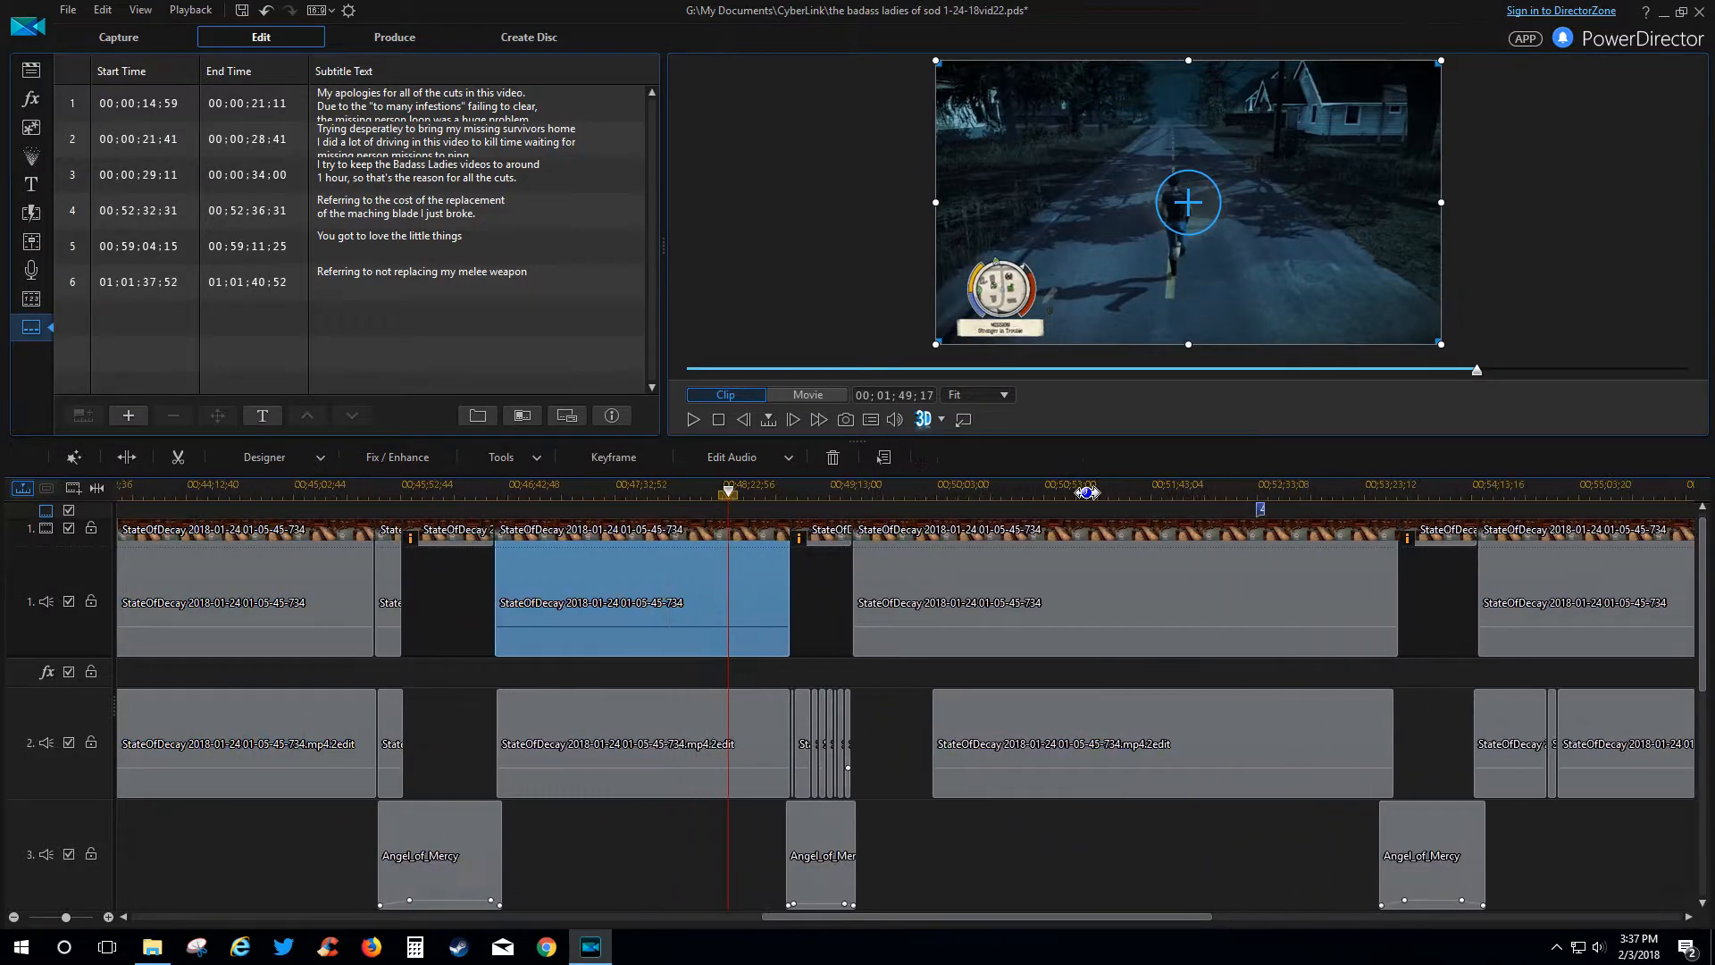
scroll(618, 485, "up", 3)
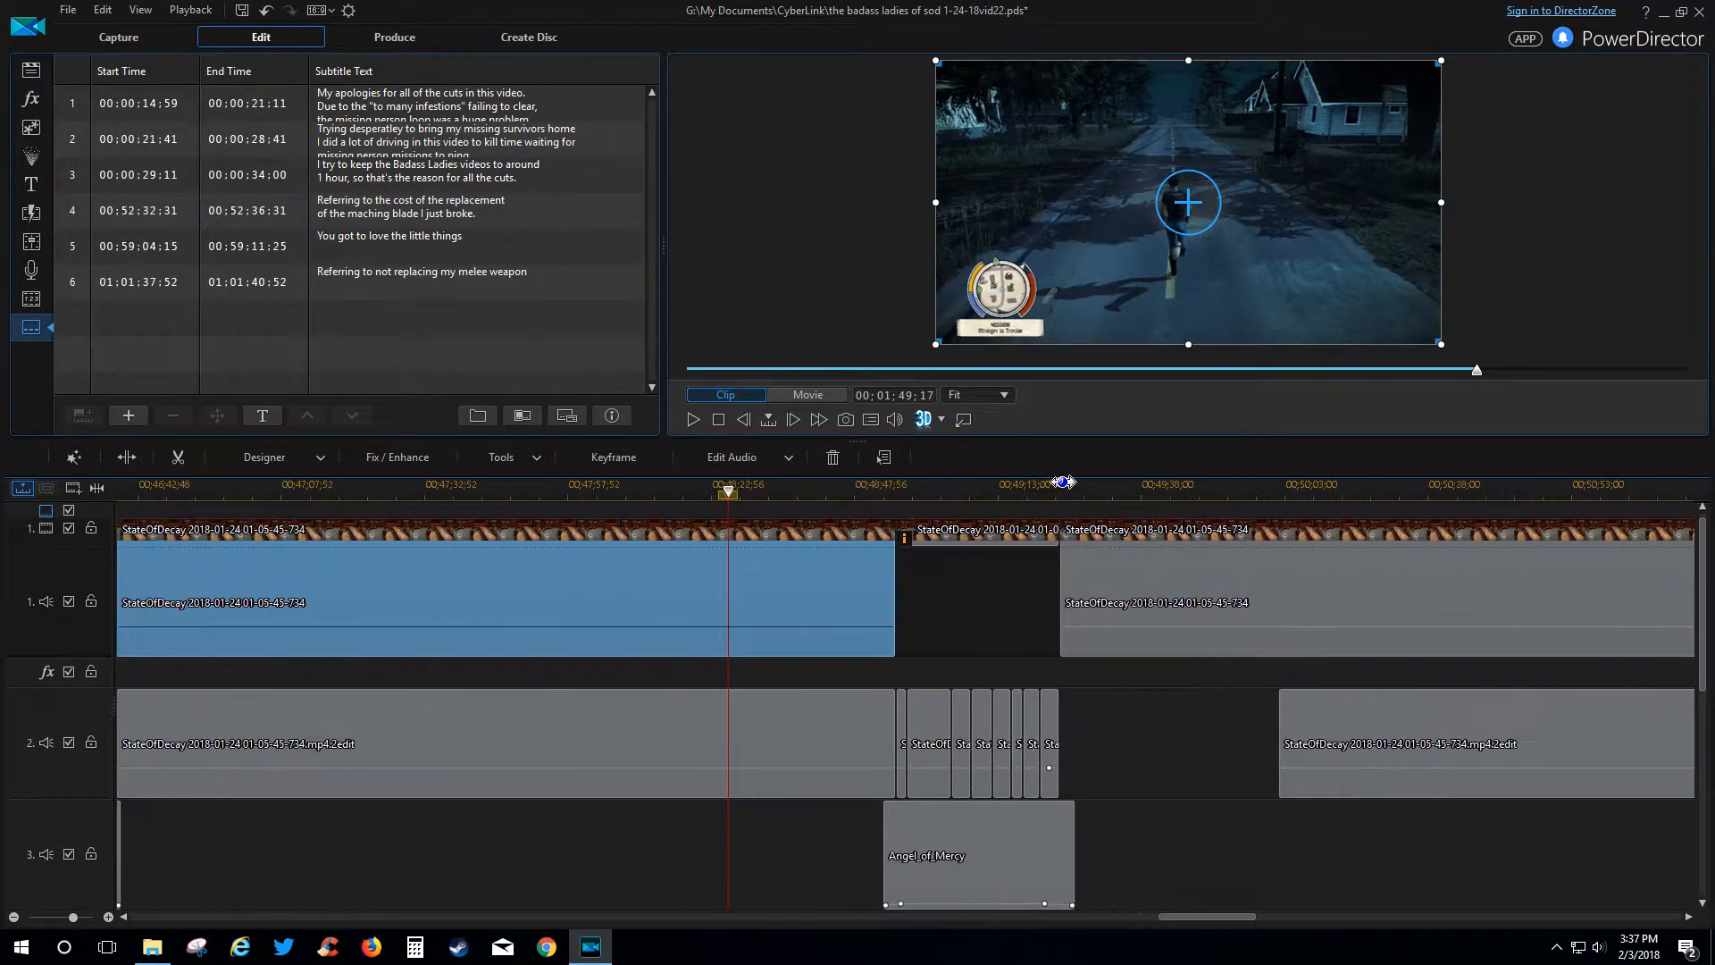
left_click_drag(1231, 918, 1240, 915)
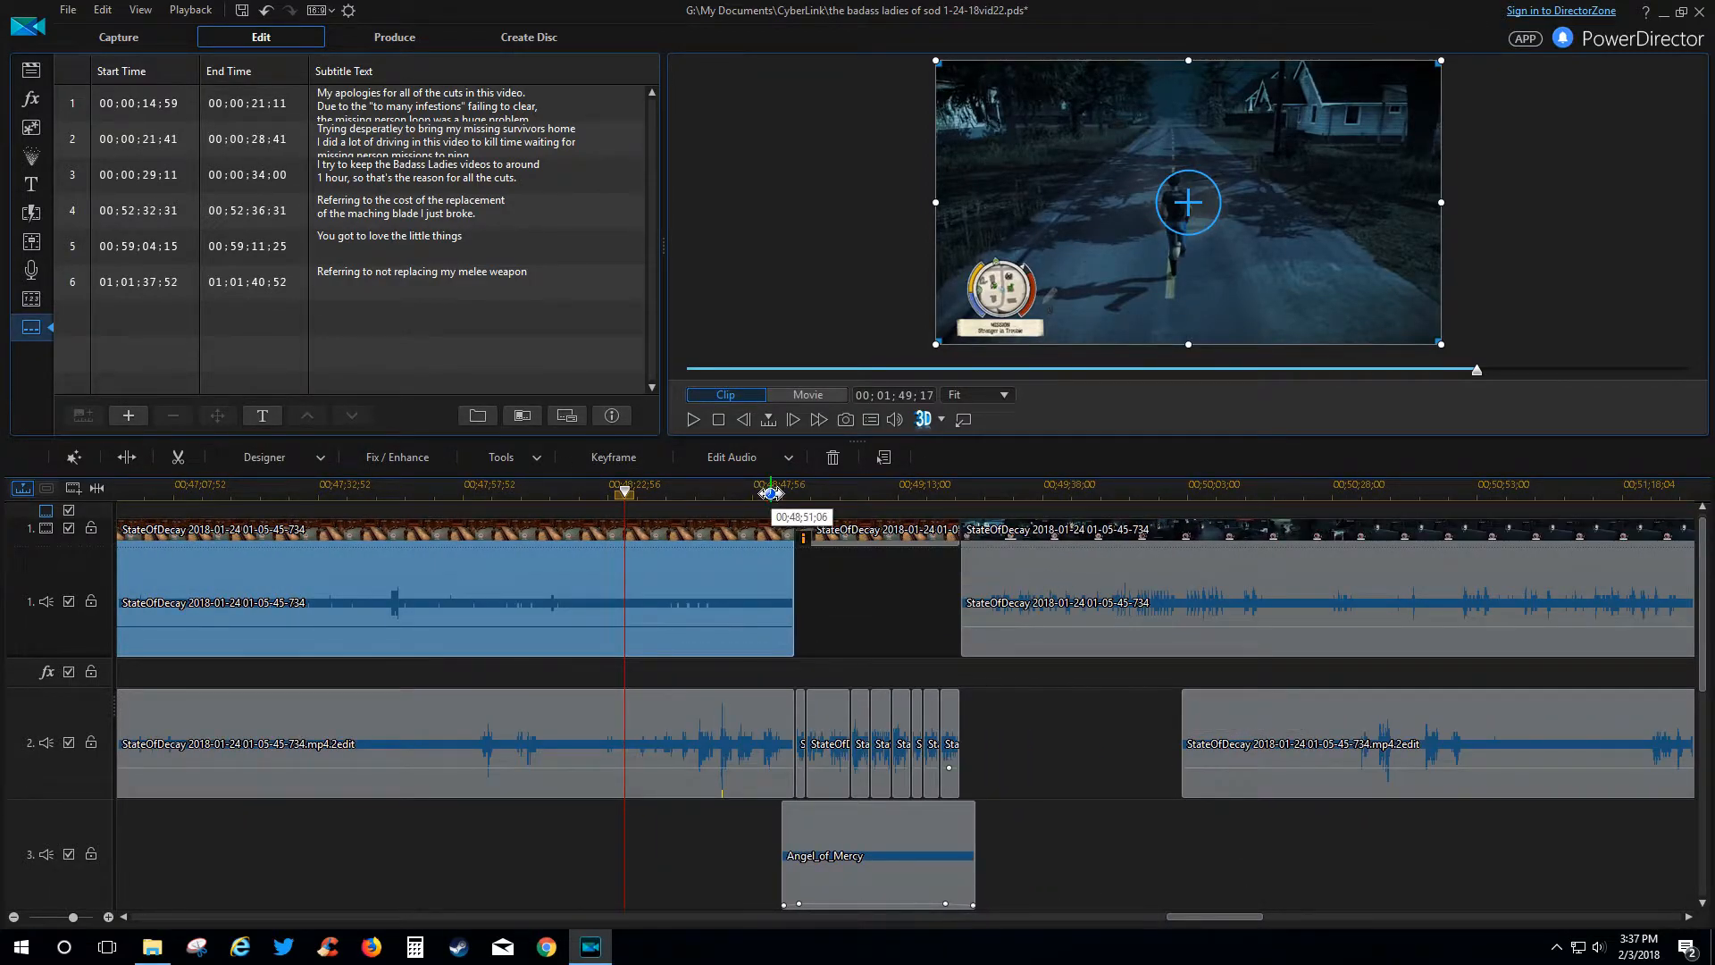
left_click(776, 492)
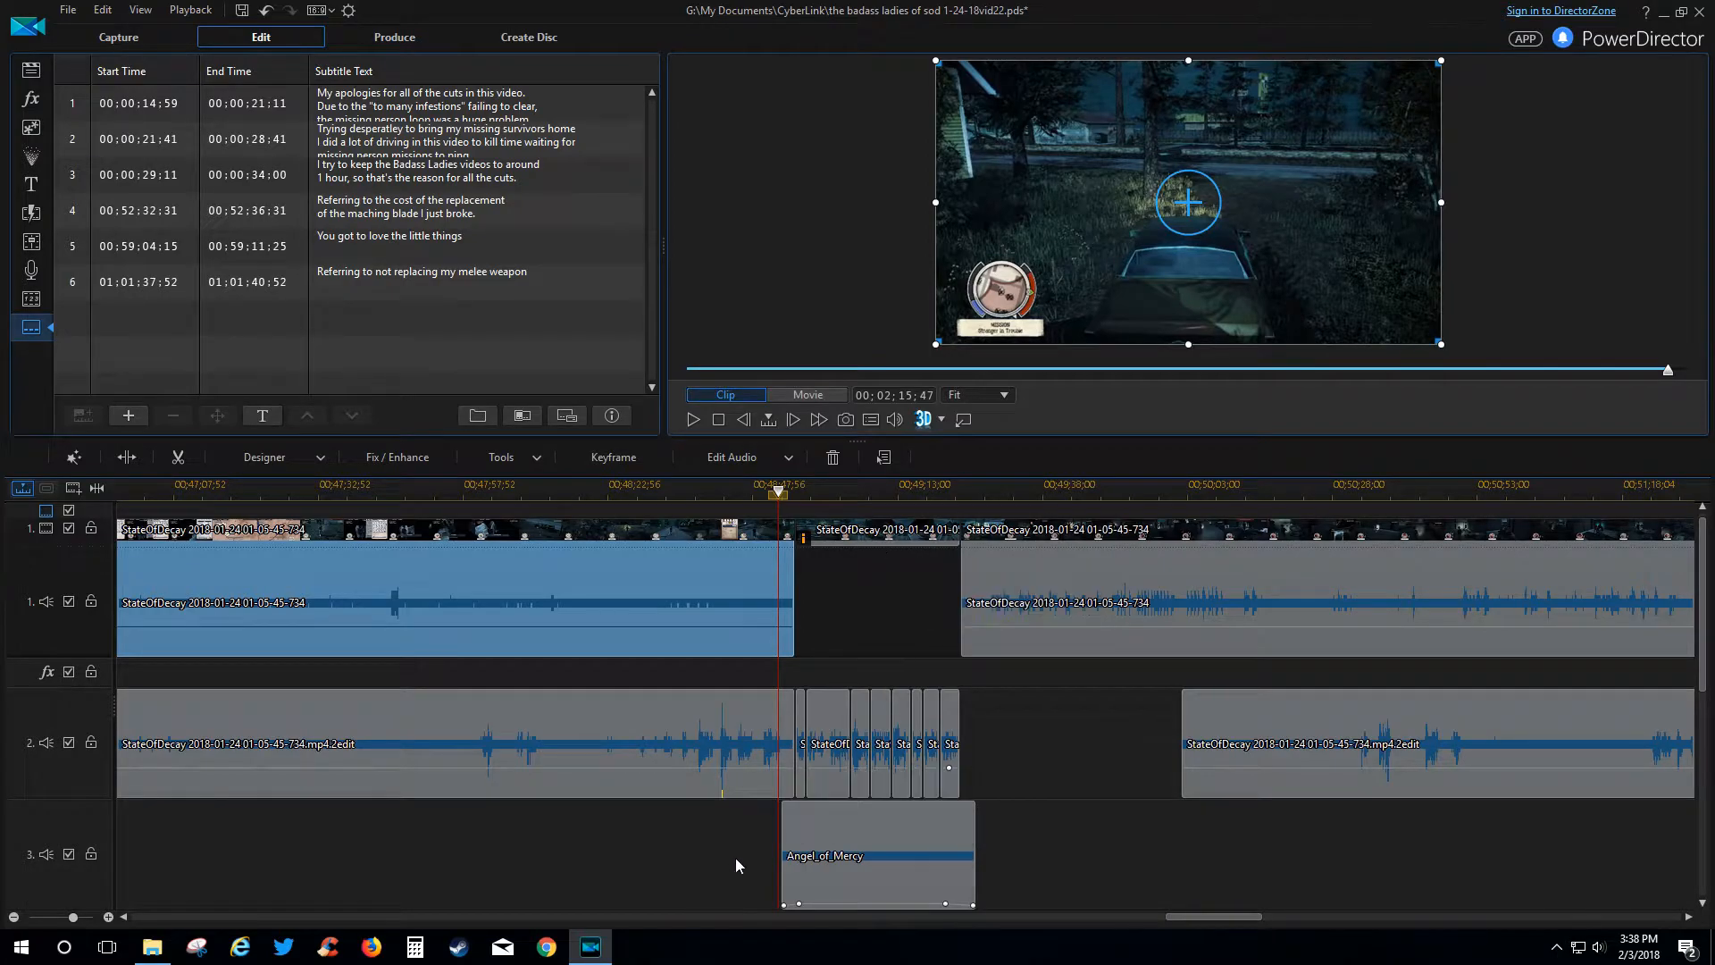
Preview the whole movie past the Angel_of_Mercy entry, then select the first track-1 gameplay clip.
left_click(1141, 767)
key("space")
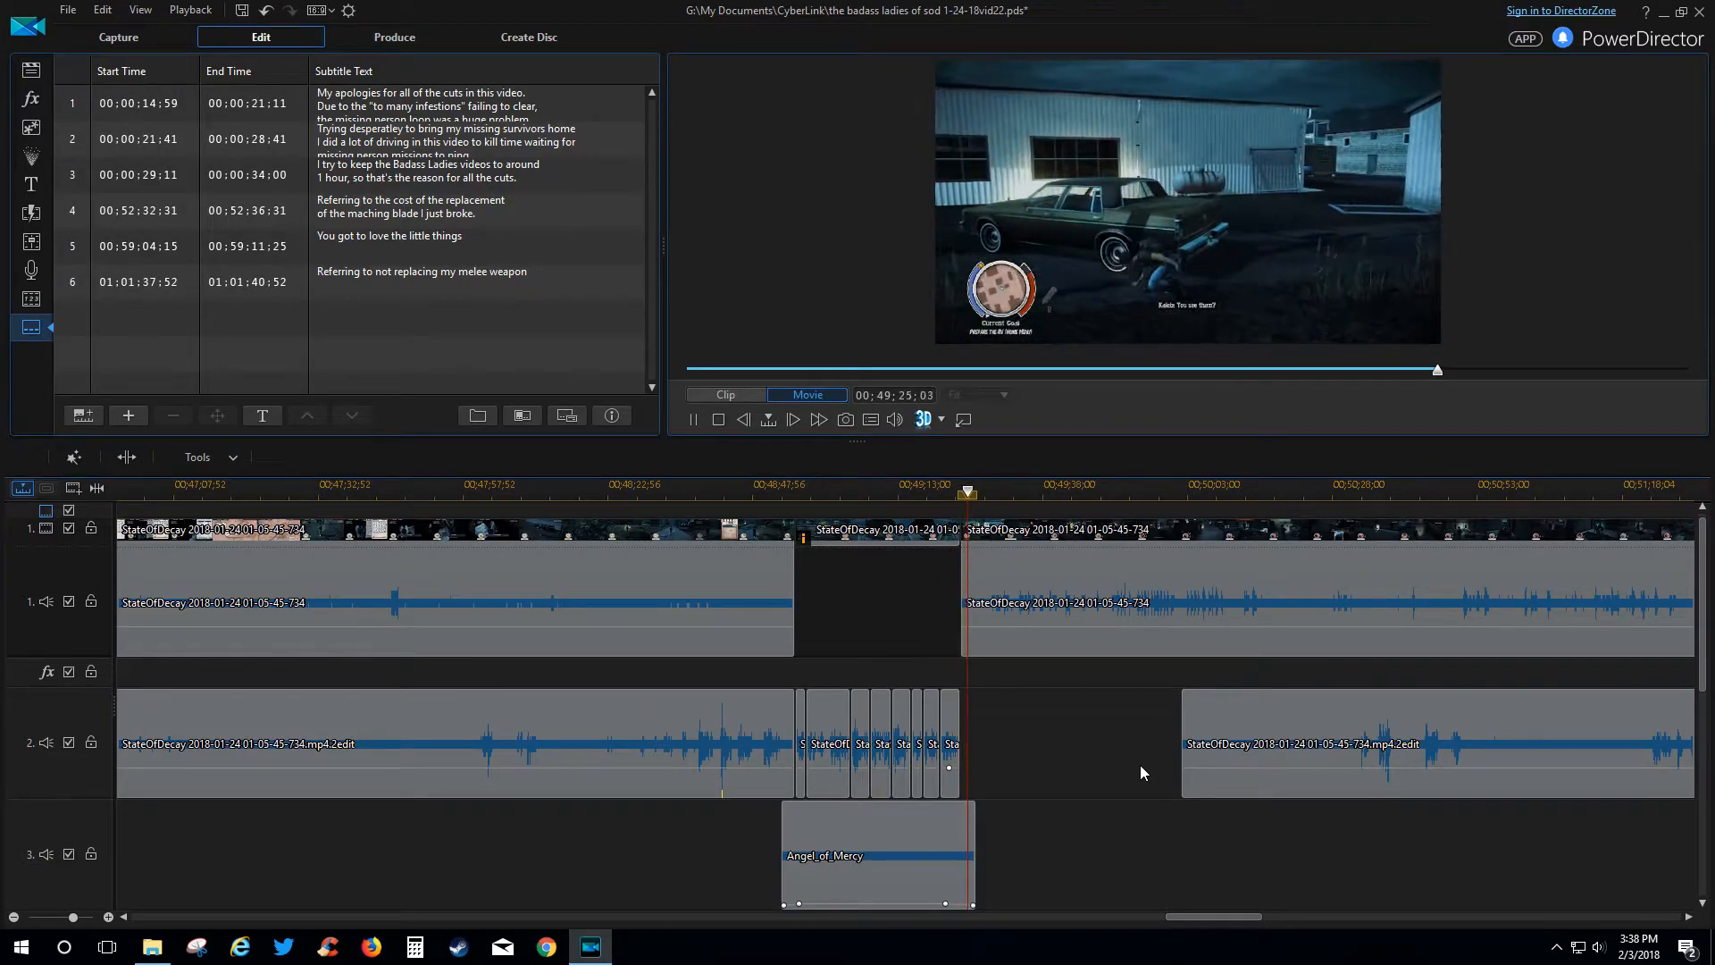
key("space")
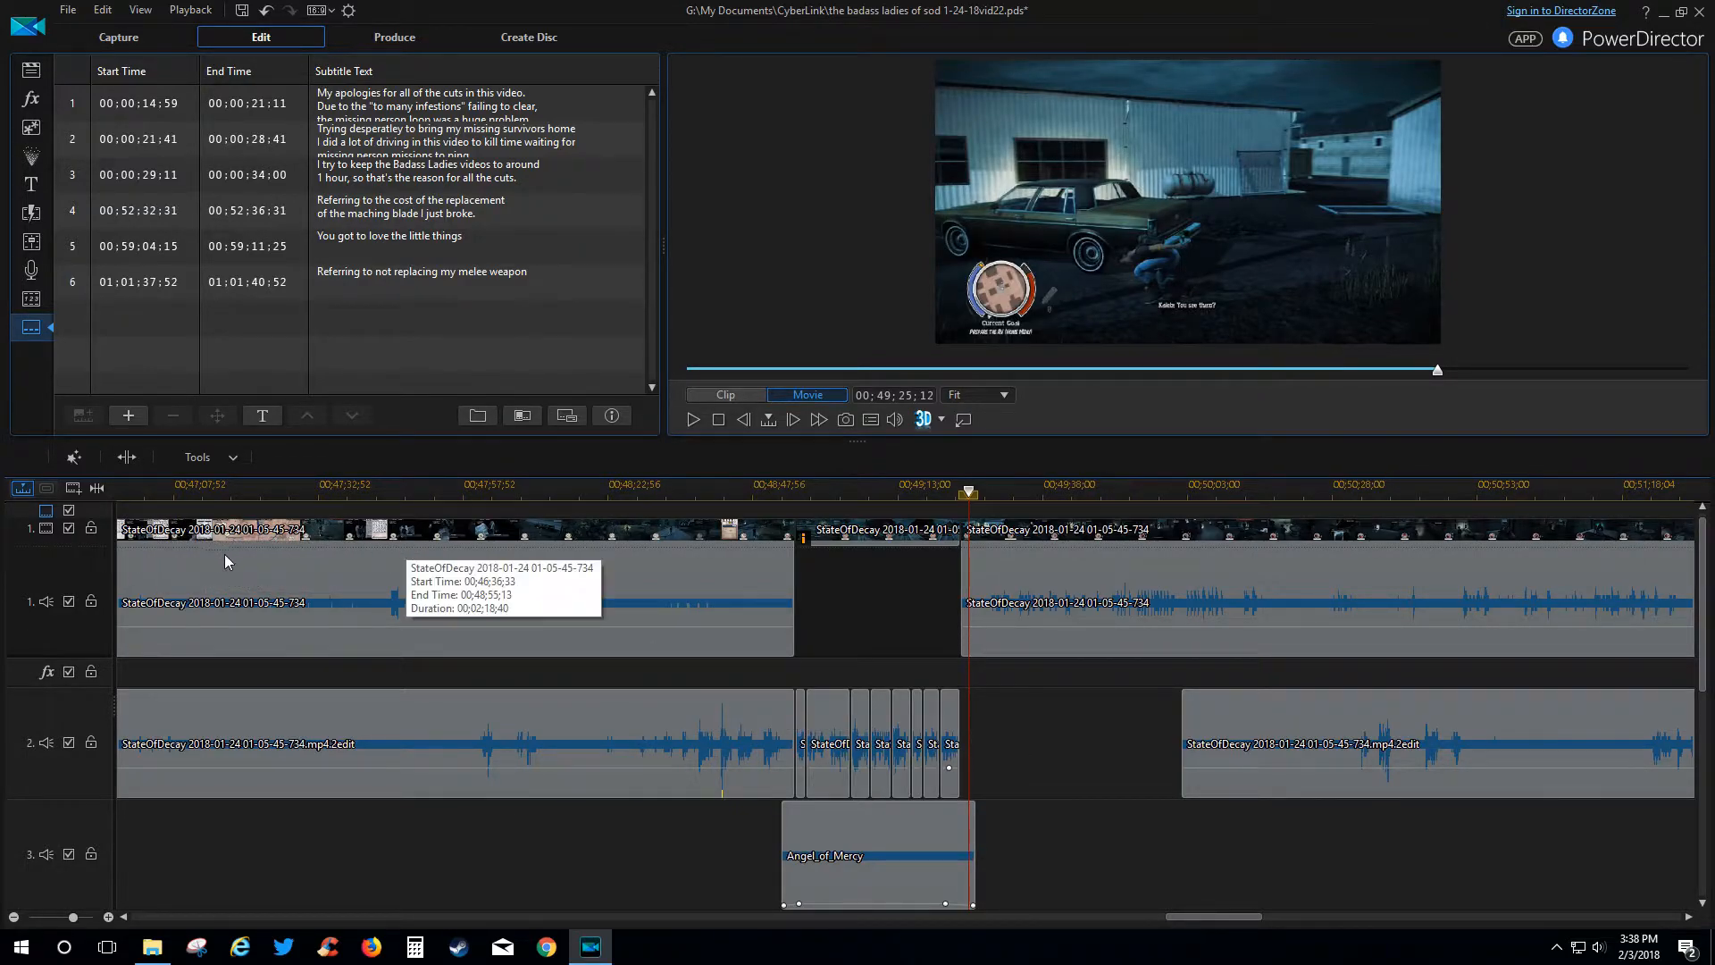
left_click(443, 533)
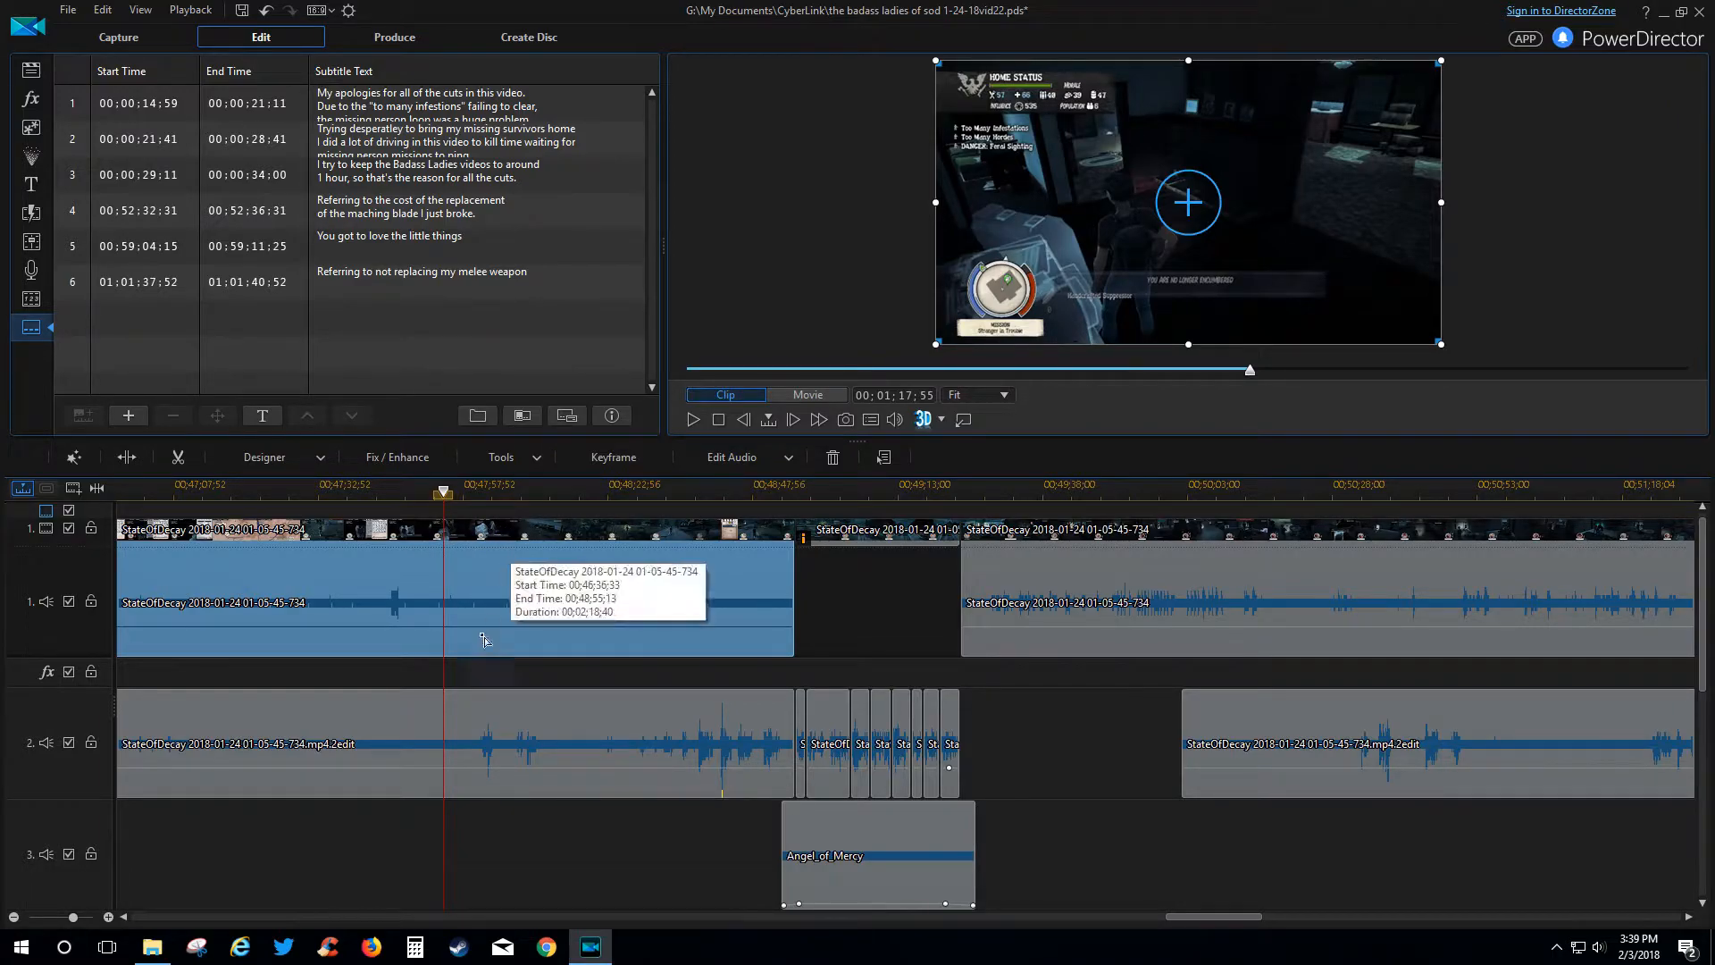
left_click(357, 778)
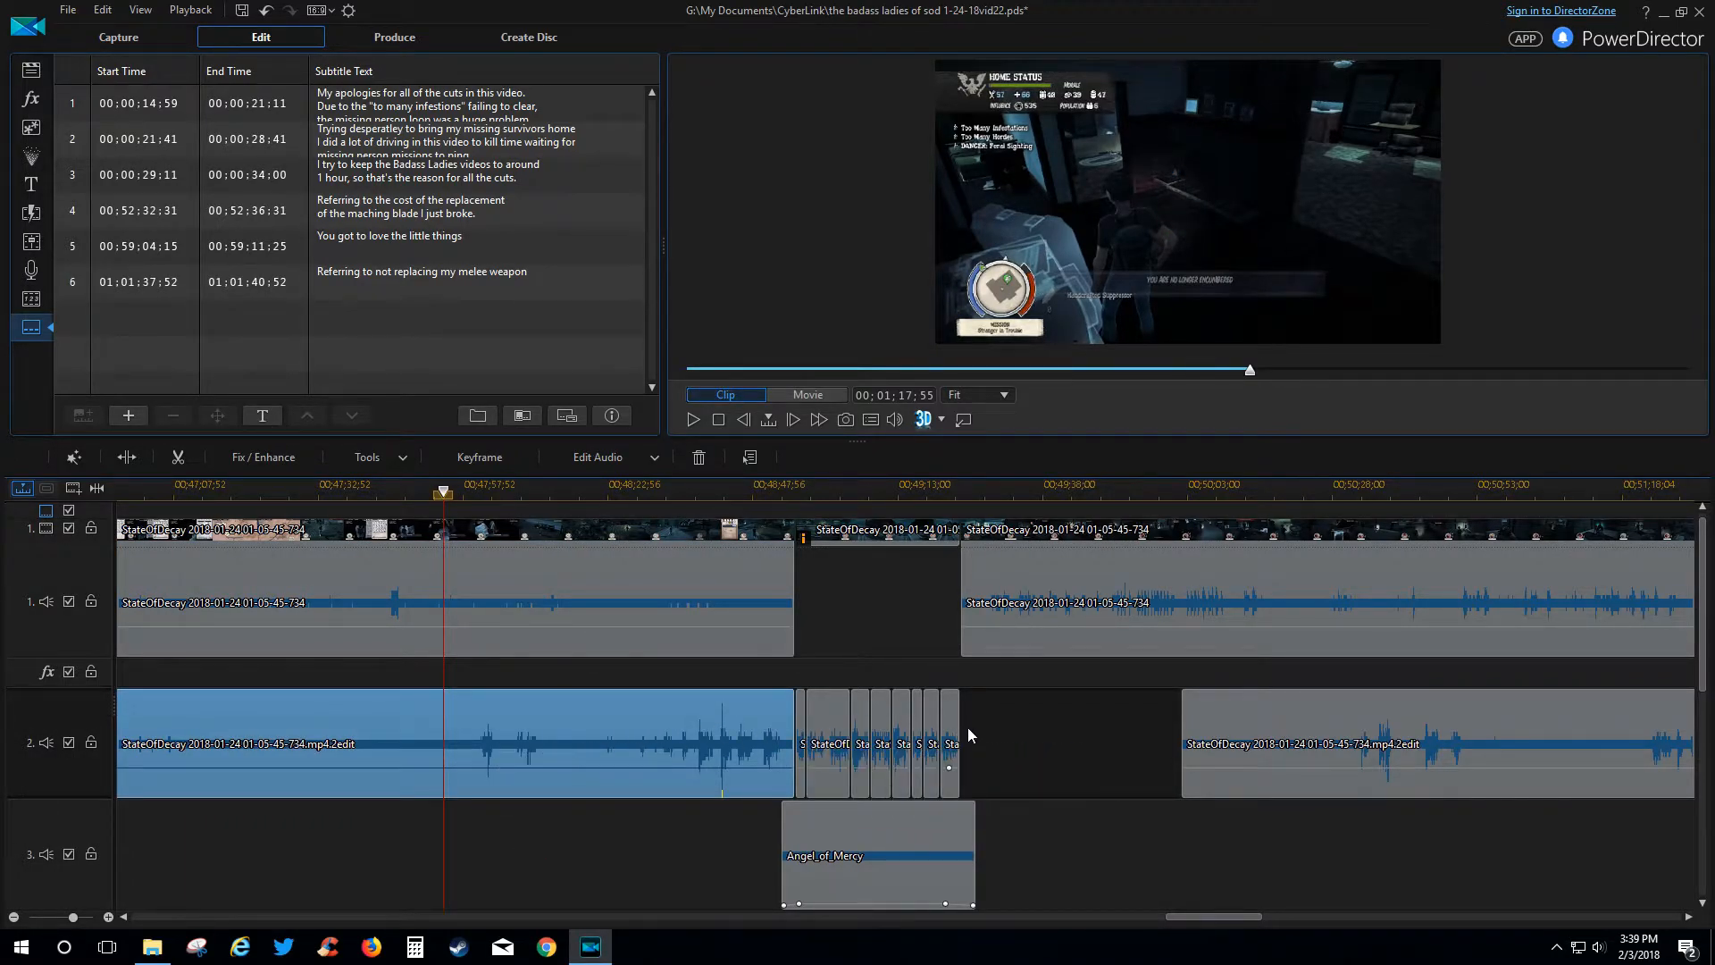
left_click(774, 495)
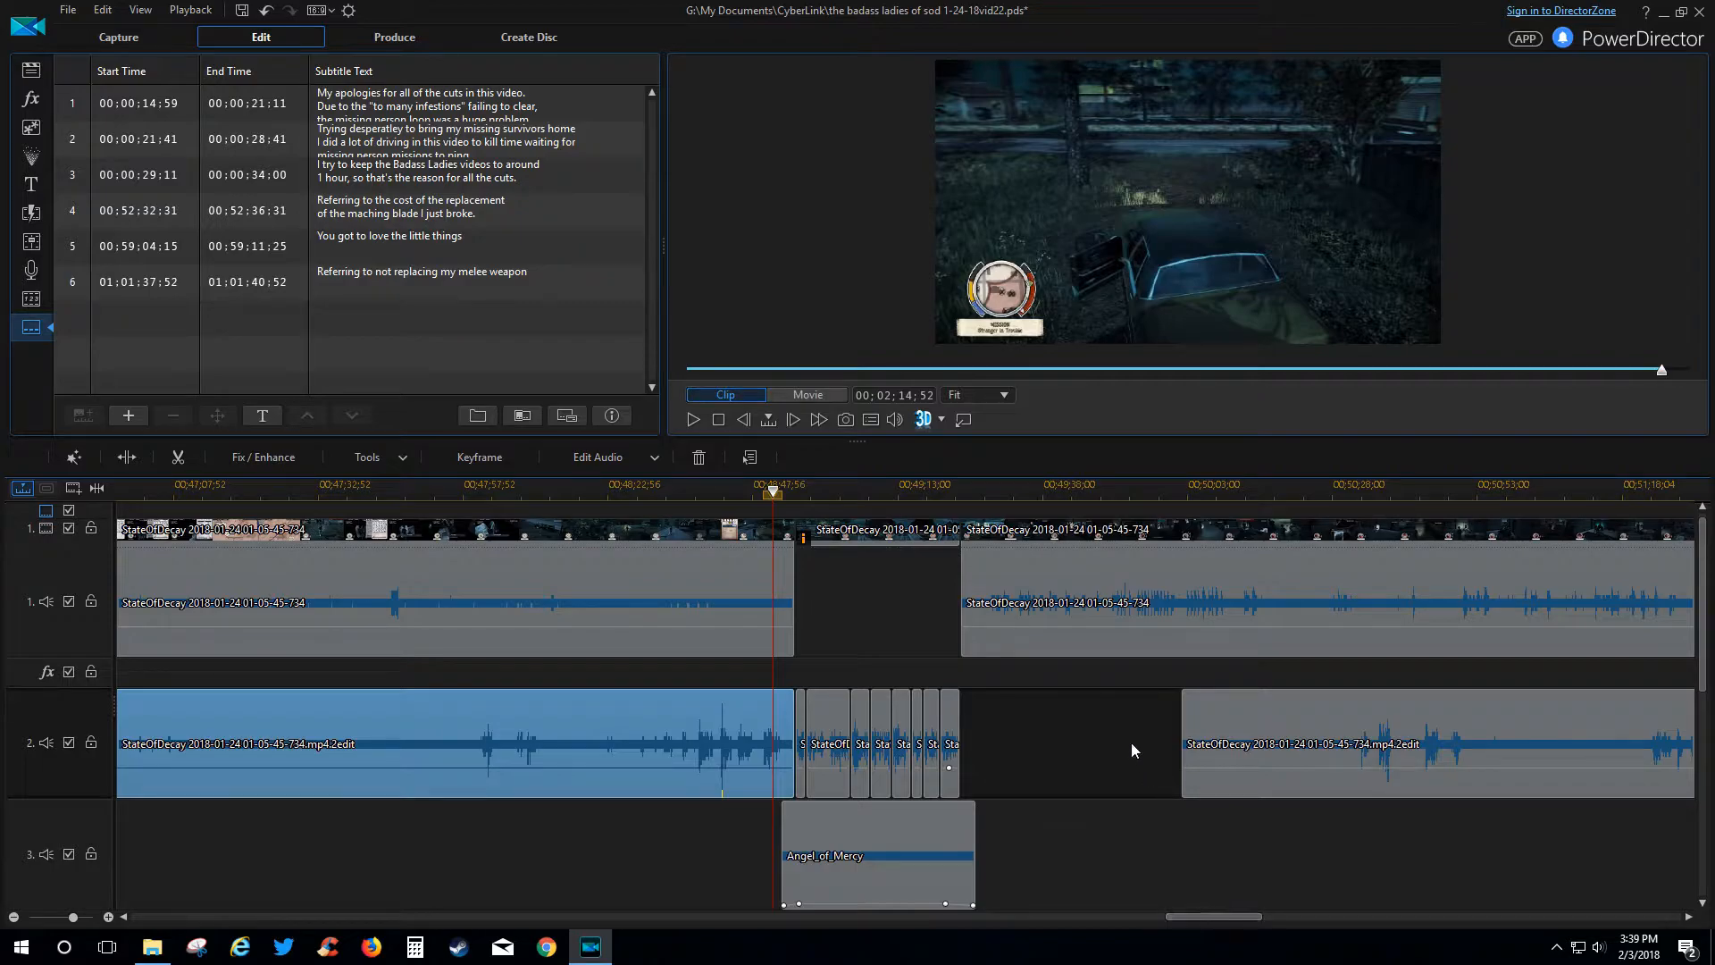
scroll(1103, 673, "down", 1)
scroll(1103, 673, "up", 1)
Scroll to the Angel_of_Mercy clip near 00;53 and cue the playhead just before it.
left_click_drag(1198, 914, 1240, 914)
left_click_drag(1242, 914, 1296, 902)
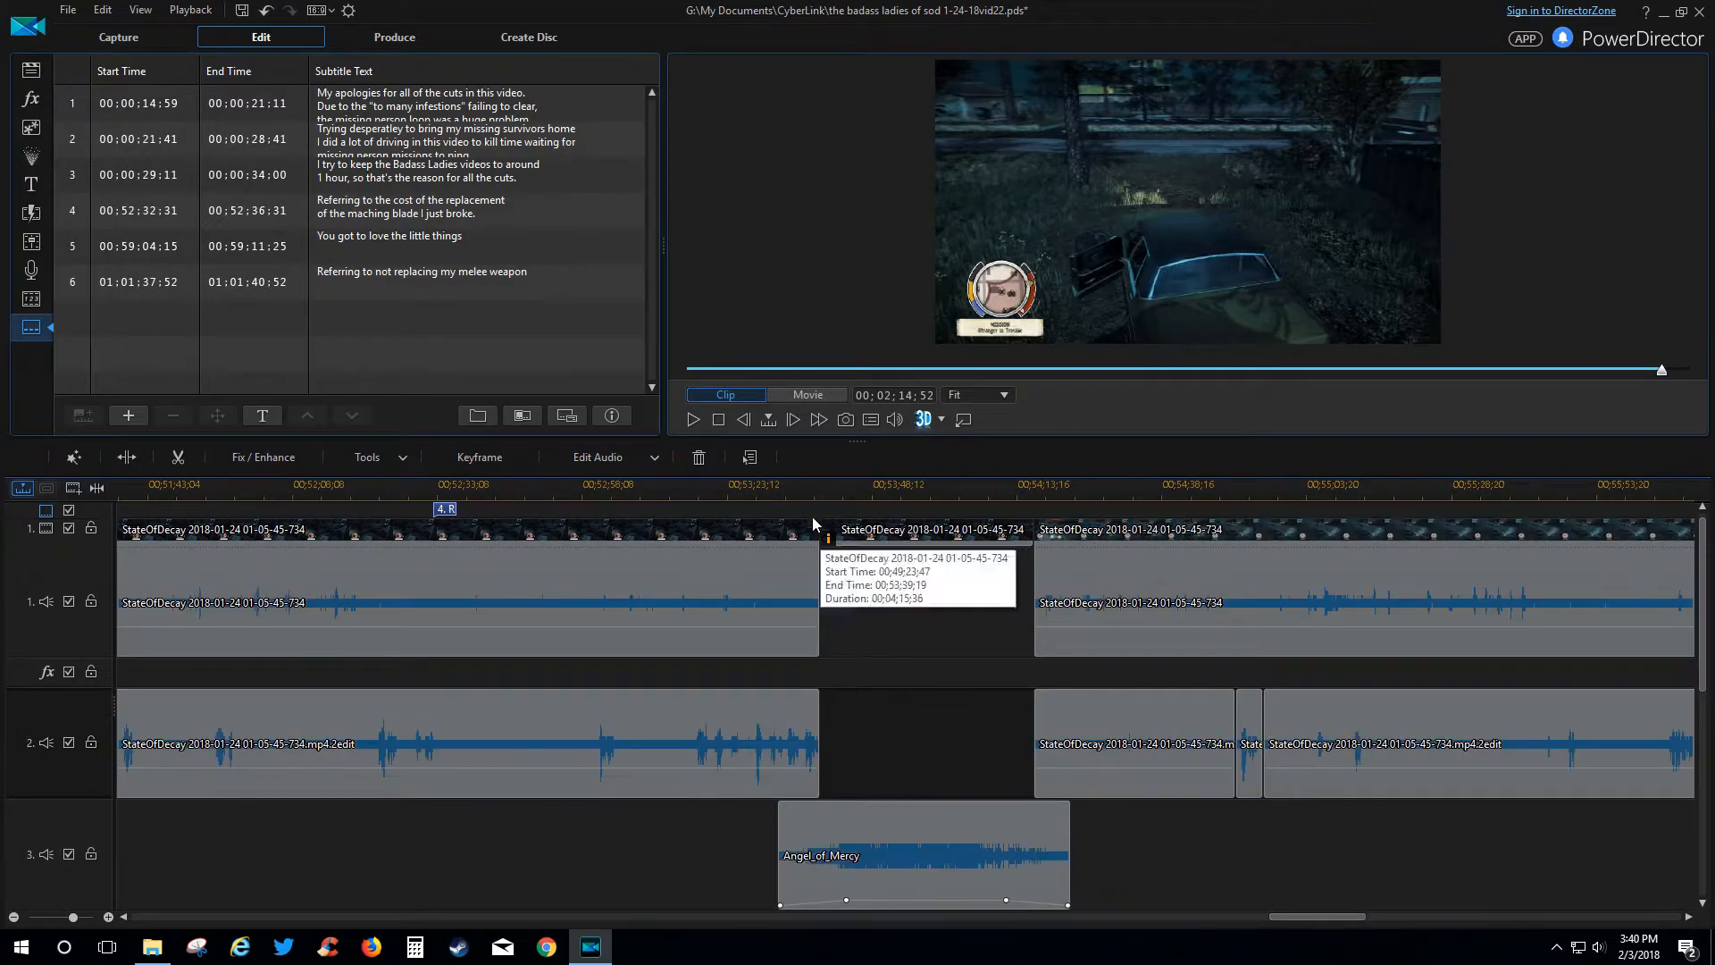
left_click(764, 493)
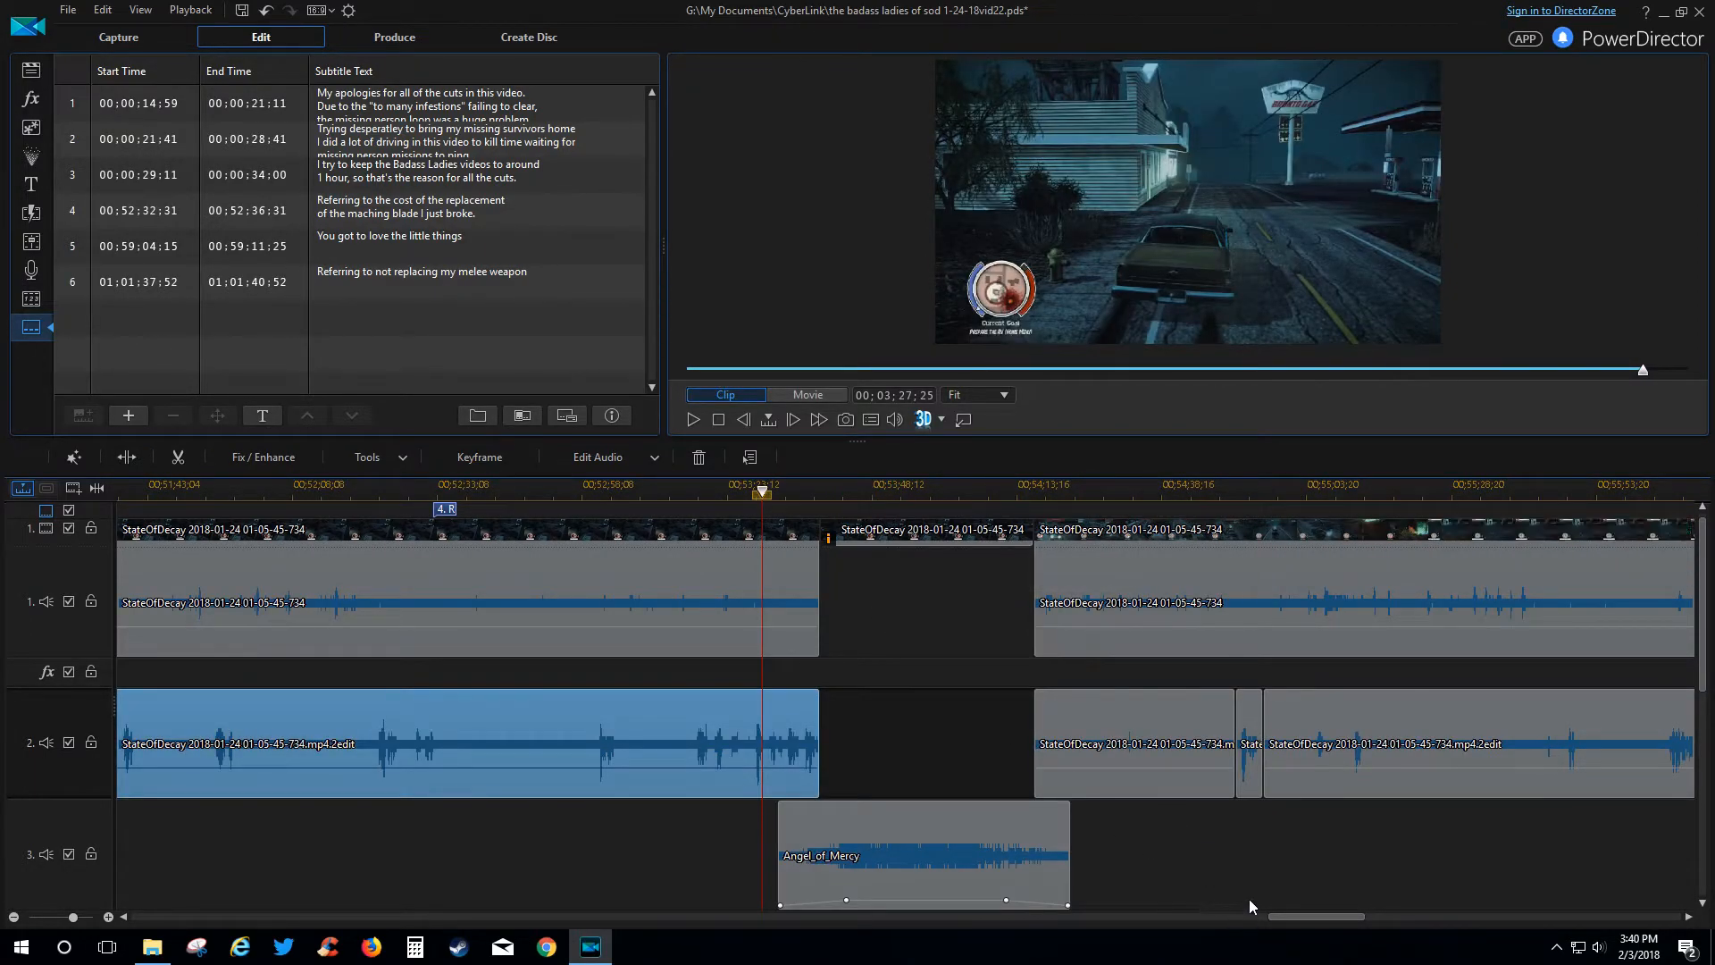
left_click(947, 537)
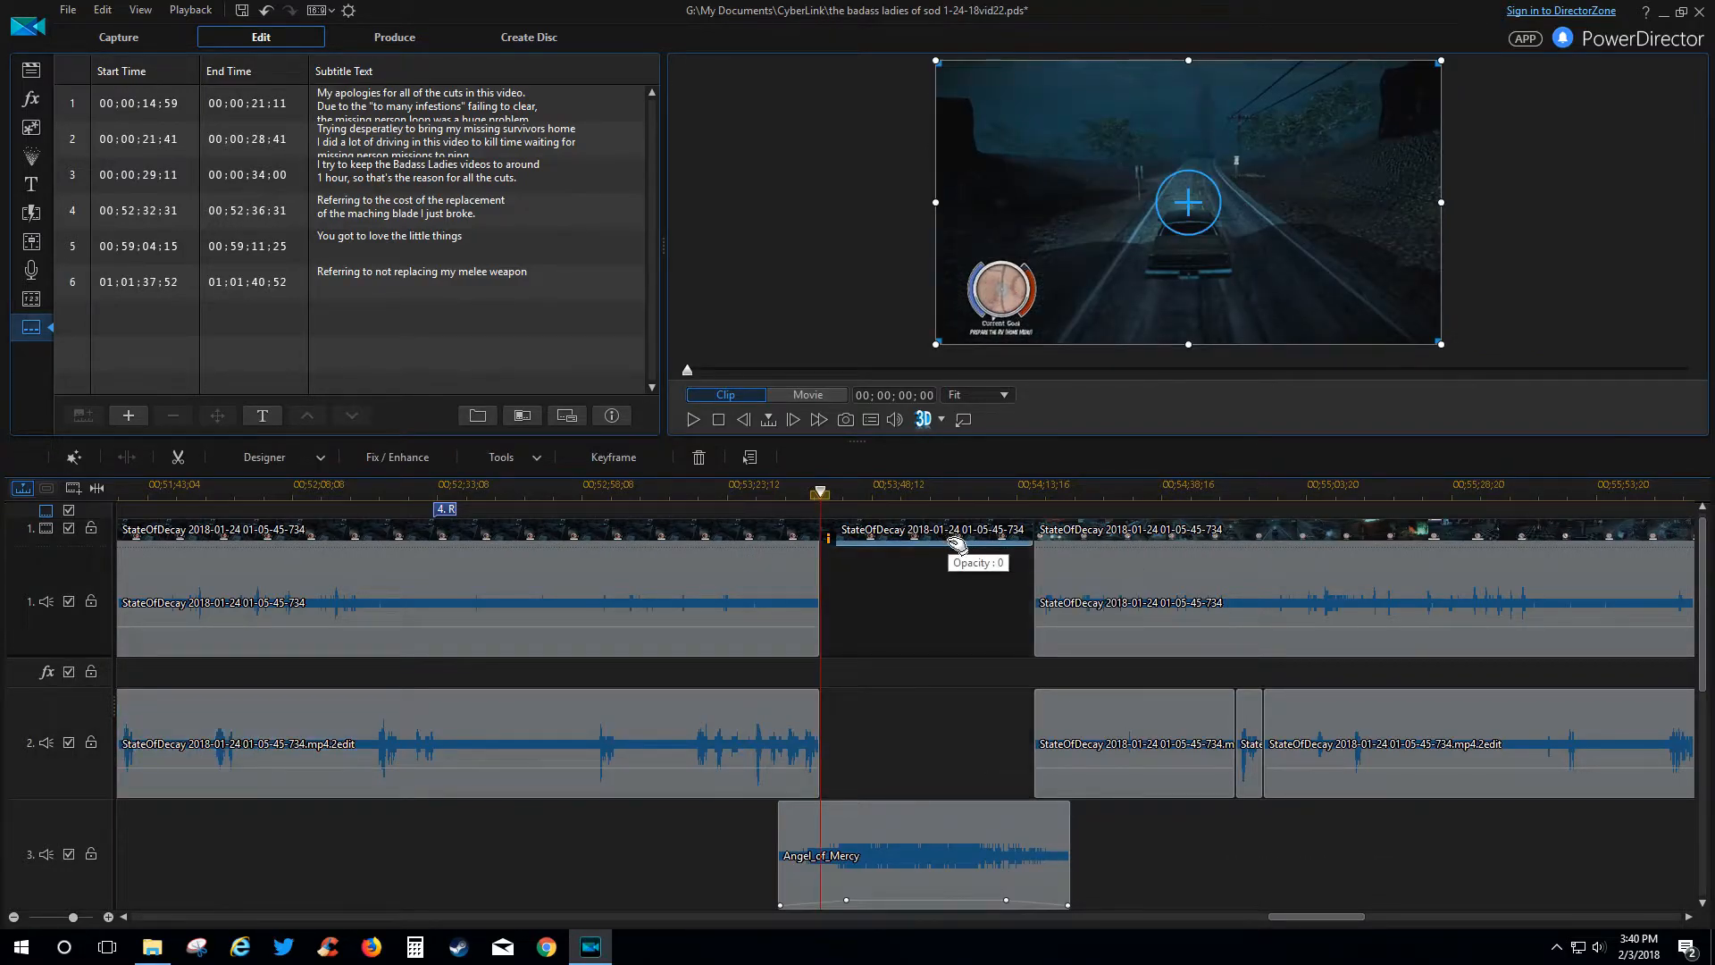
left_click(744, 488)
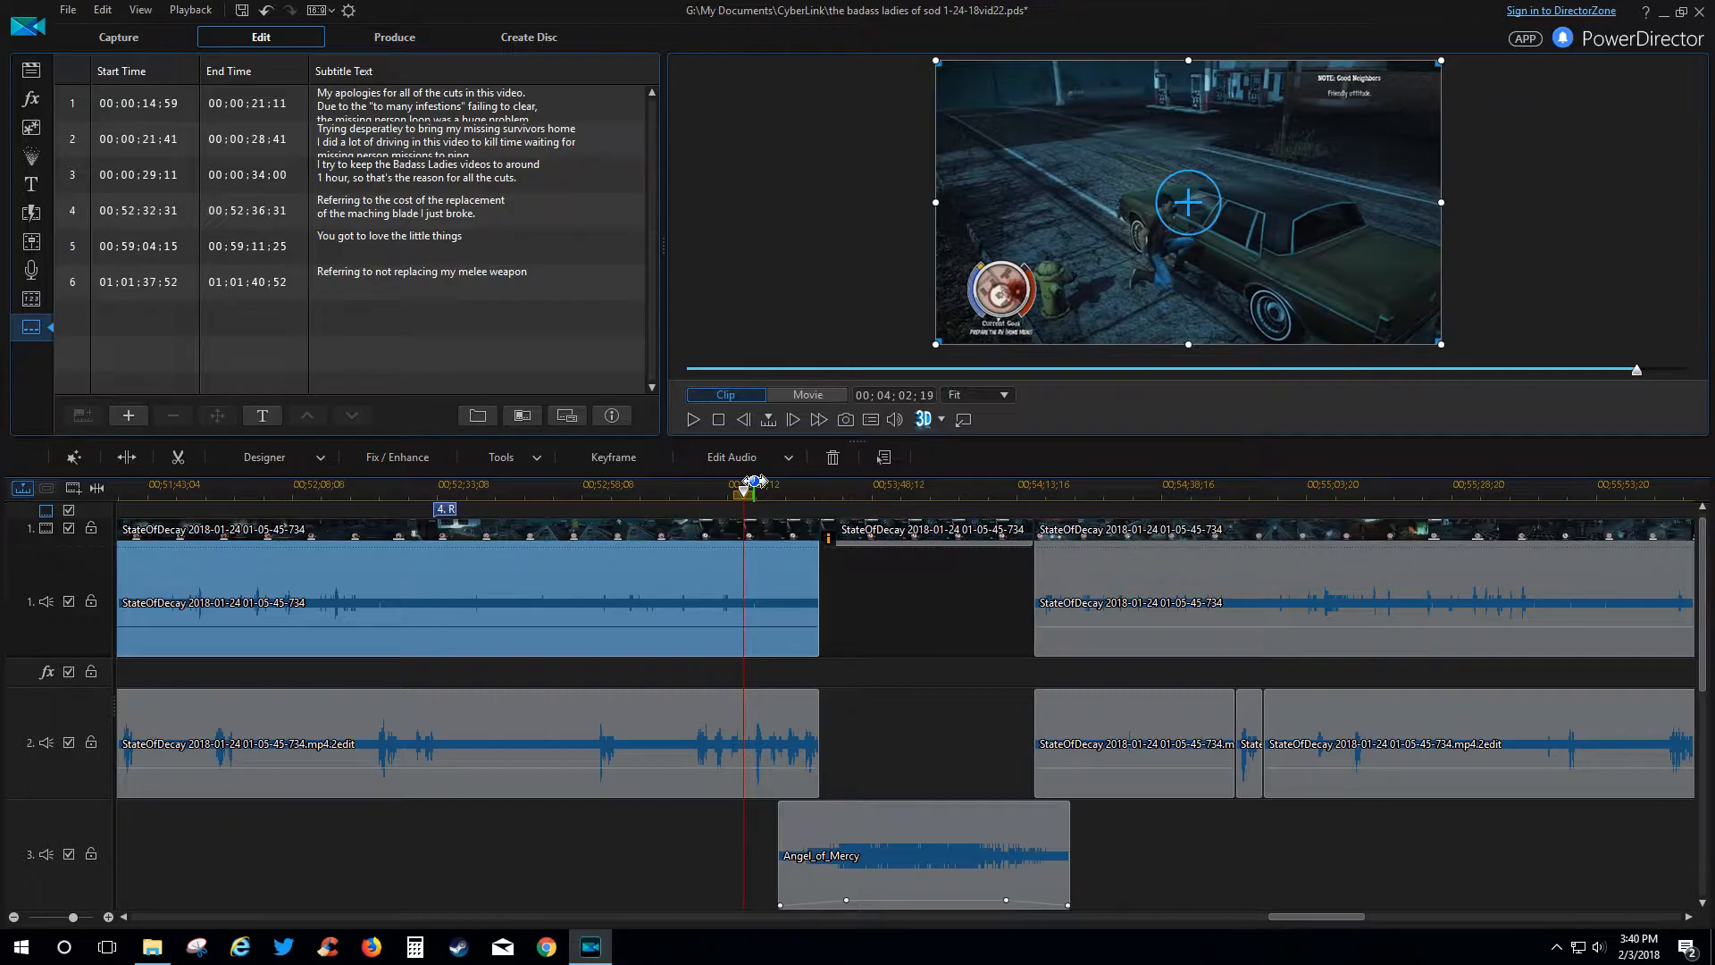
Play the Angel_of_Mercy section, skipping to 00;54;10, and stop at 00:54:17:42.
key("space")
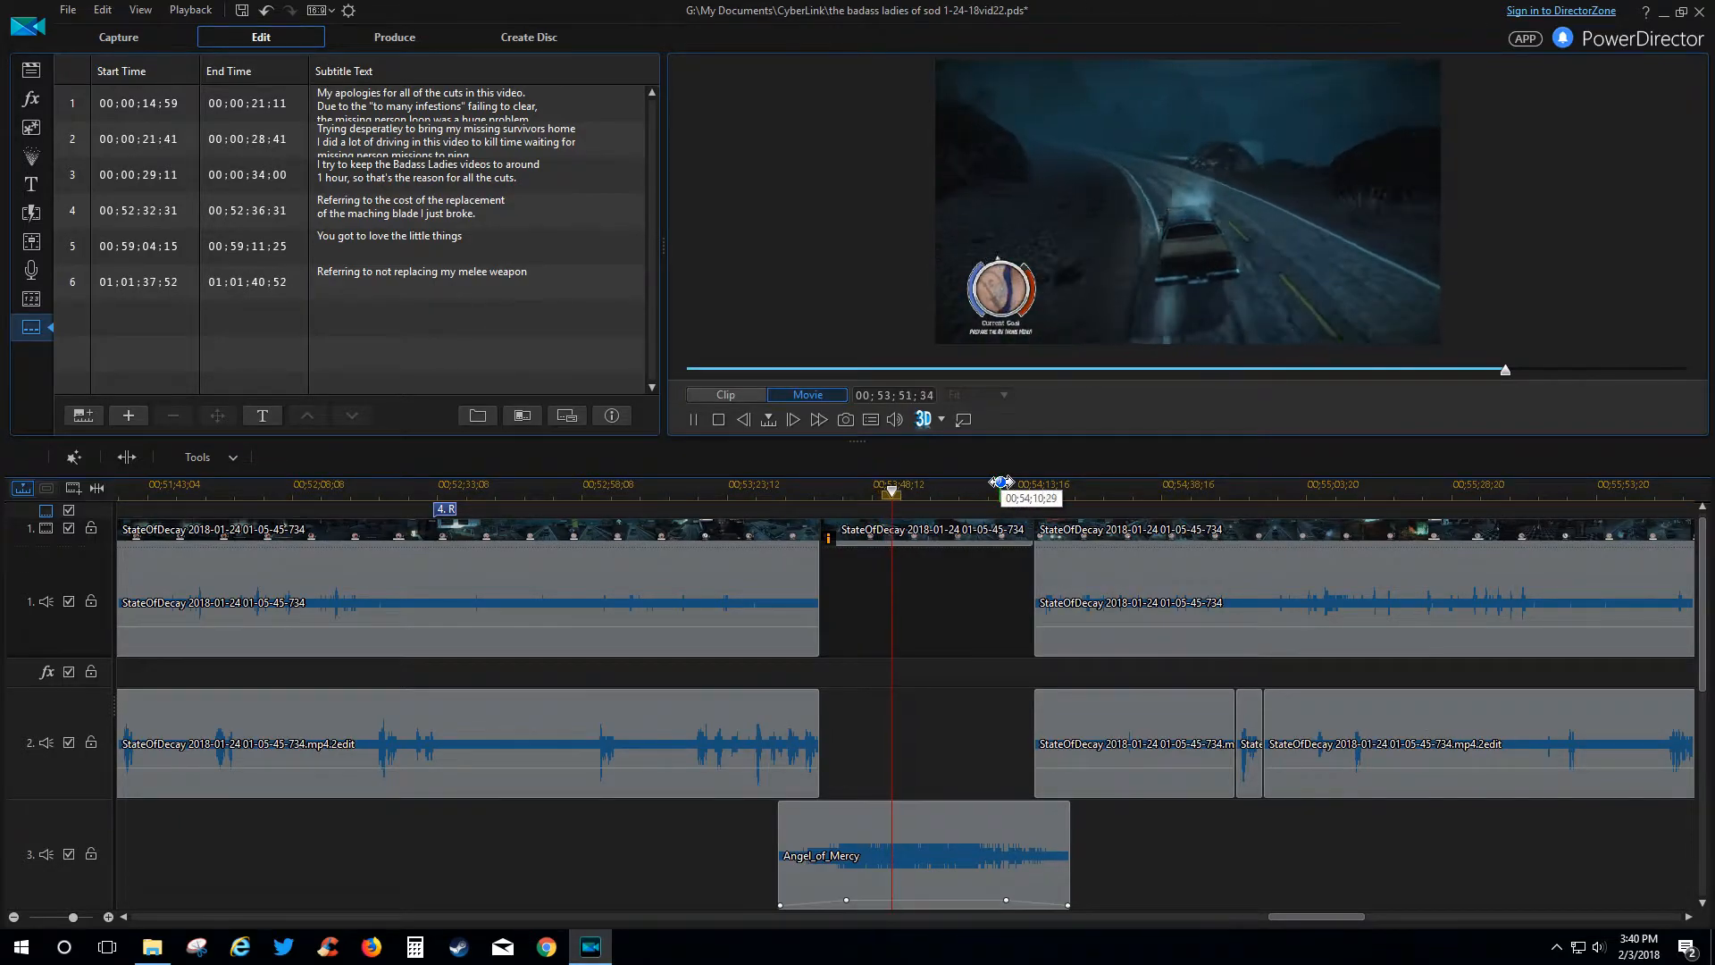
left_click(1001, 483)
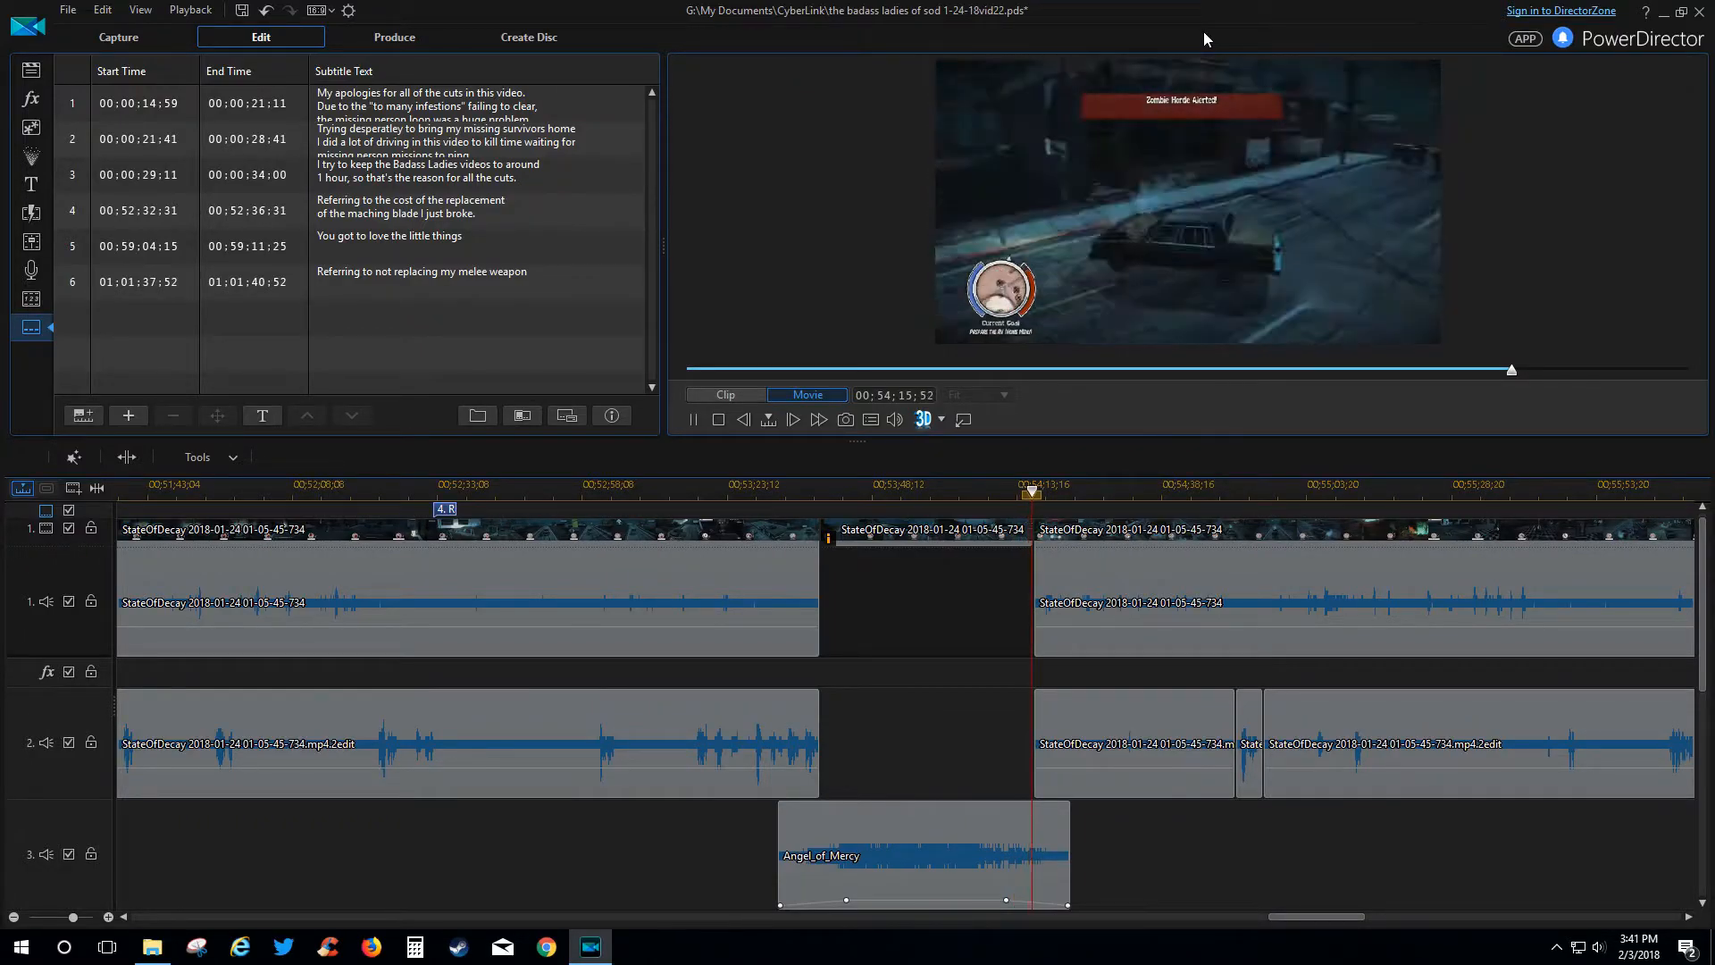
key("space")
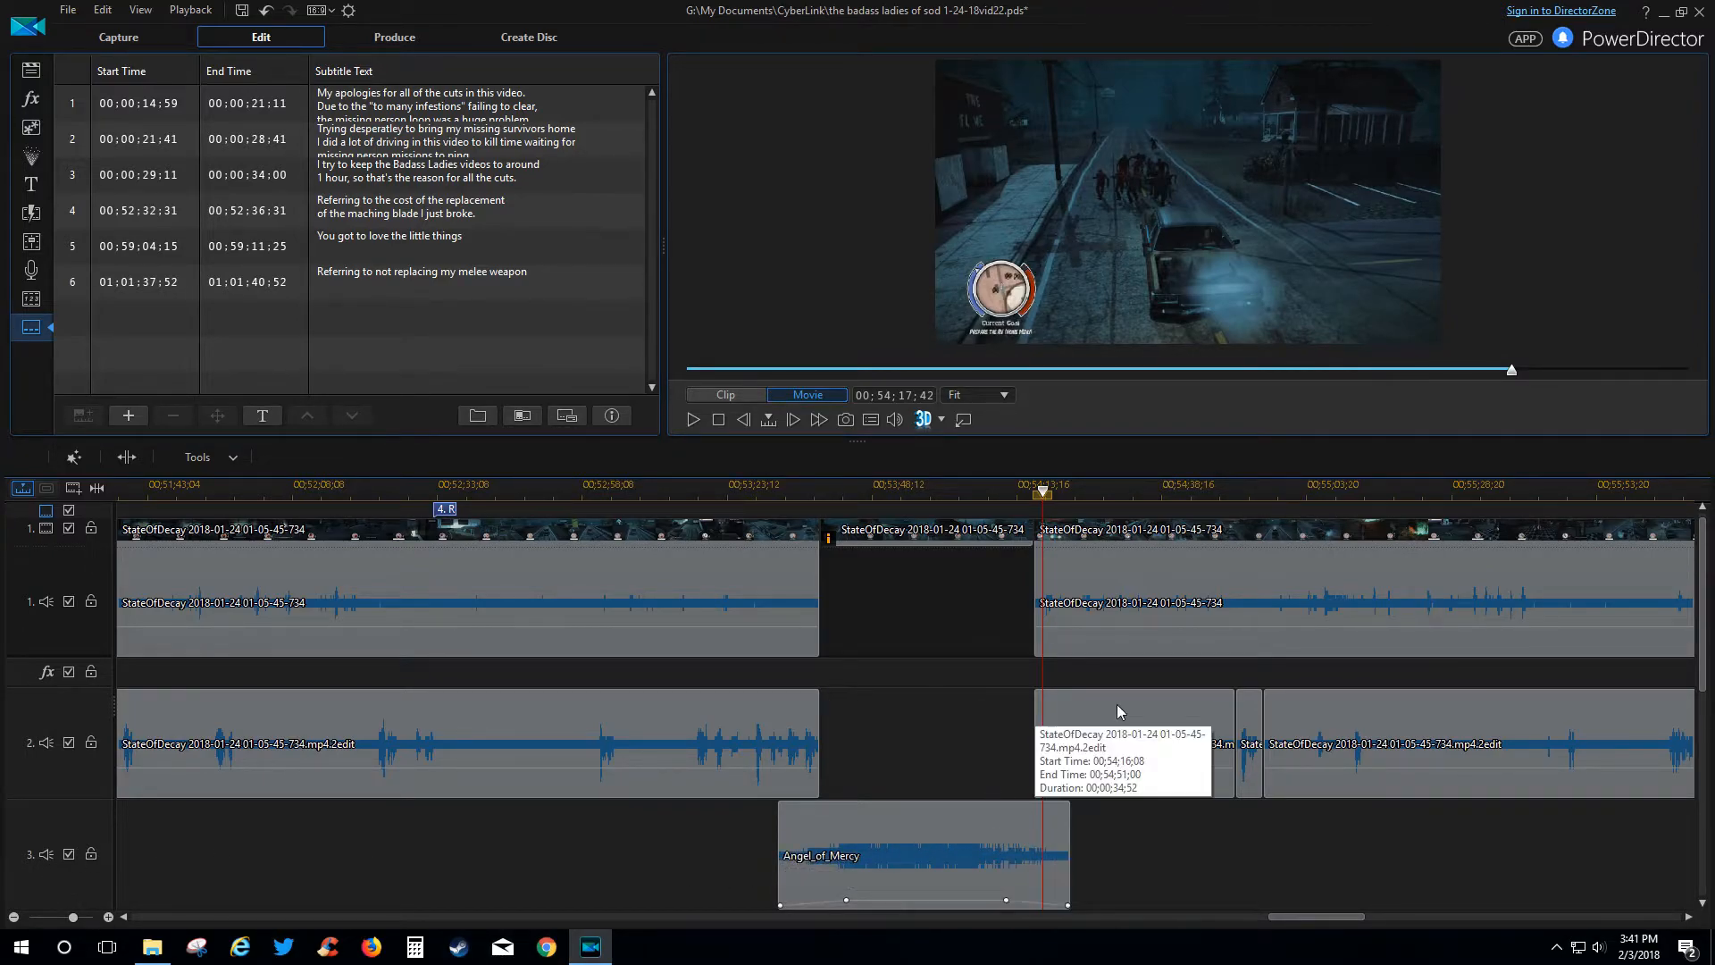
scroll(1117, 704, "down", 1)
scroll(1111, 704, "up", 1)
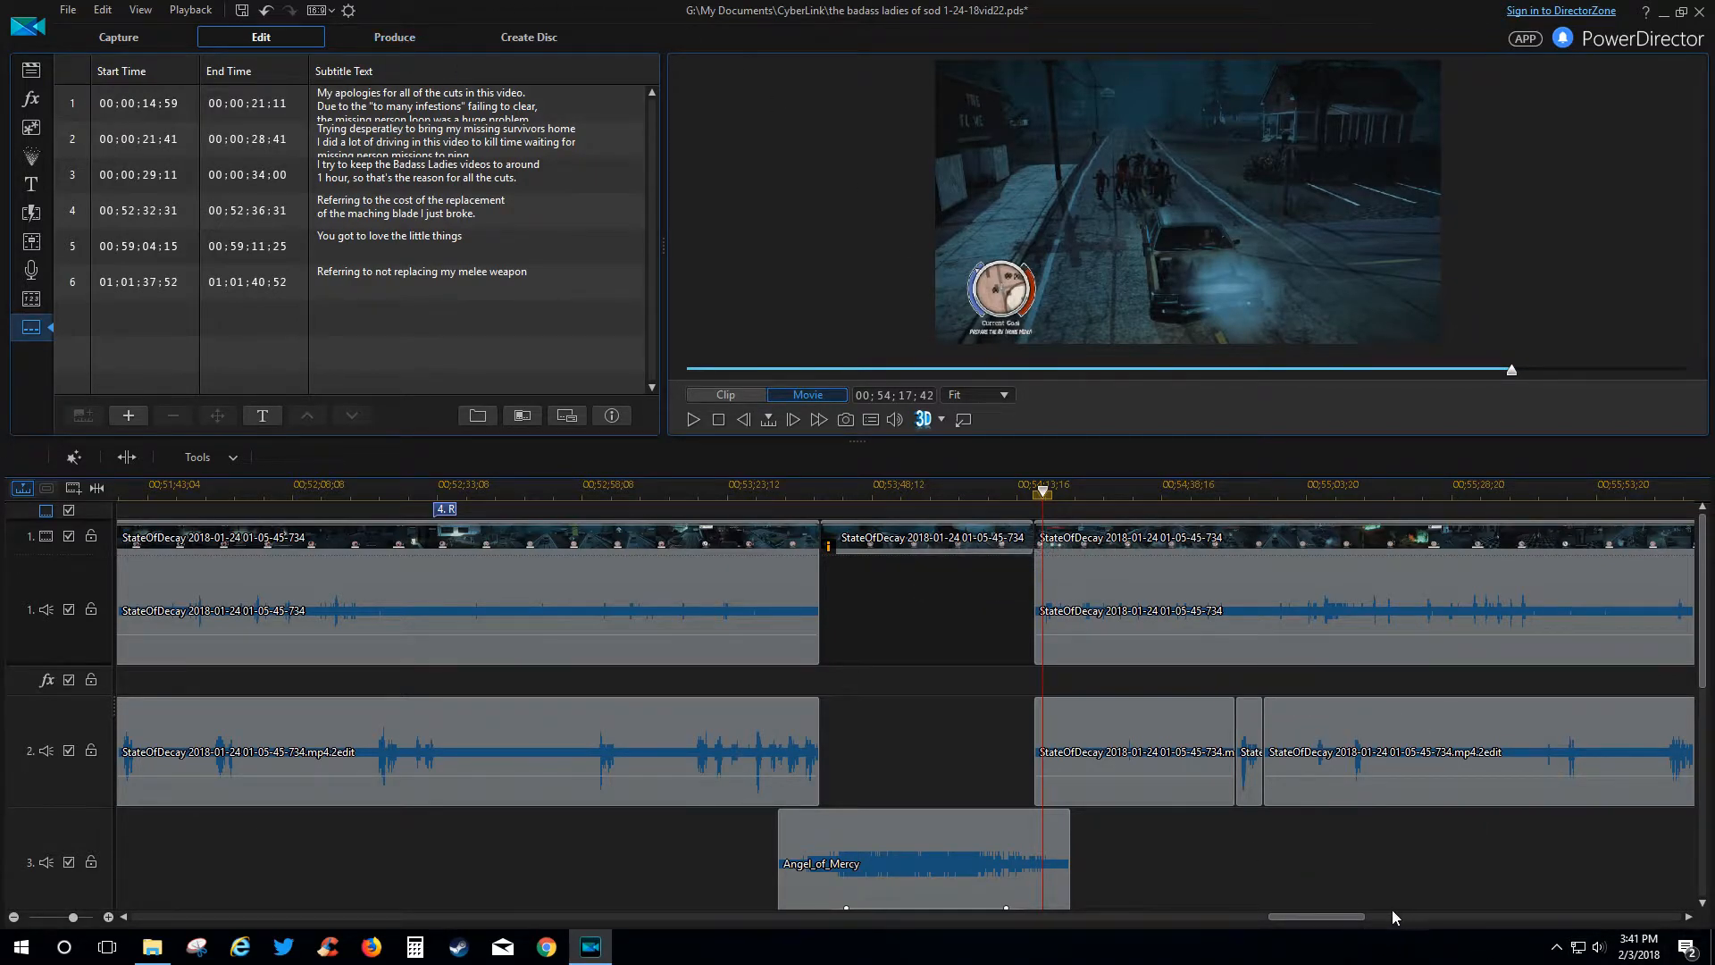
Play the movie from 00;54;47 with a pause midway, then pause again.
left_click_drag(1317, 915, 1346, 912)
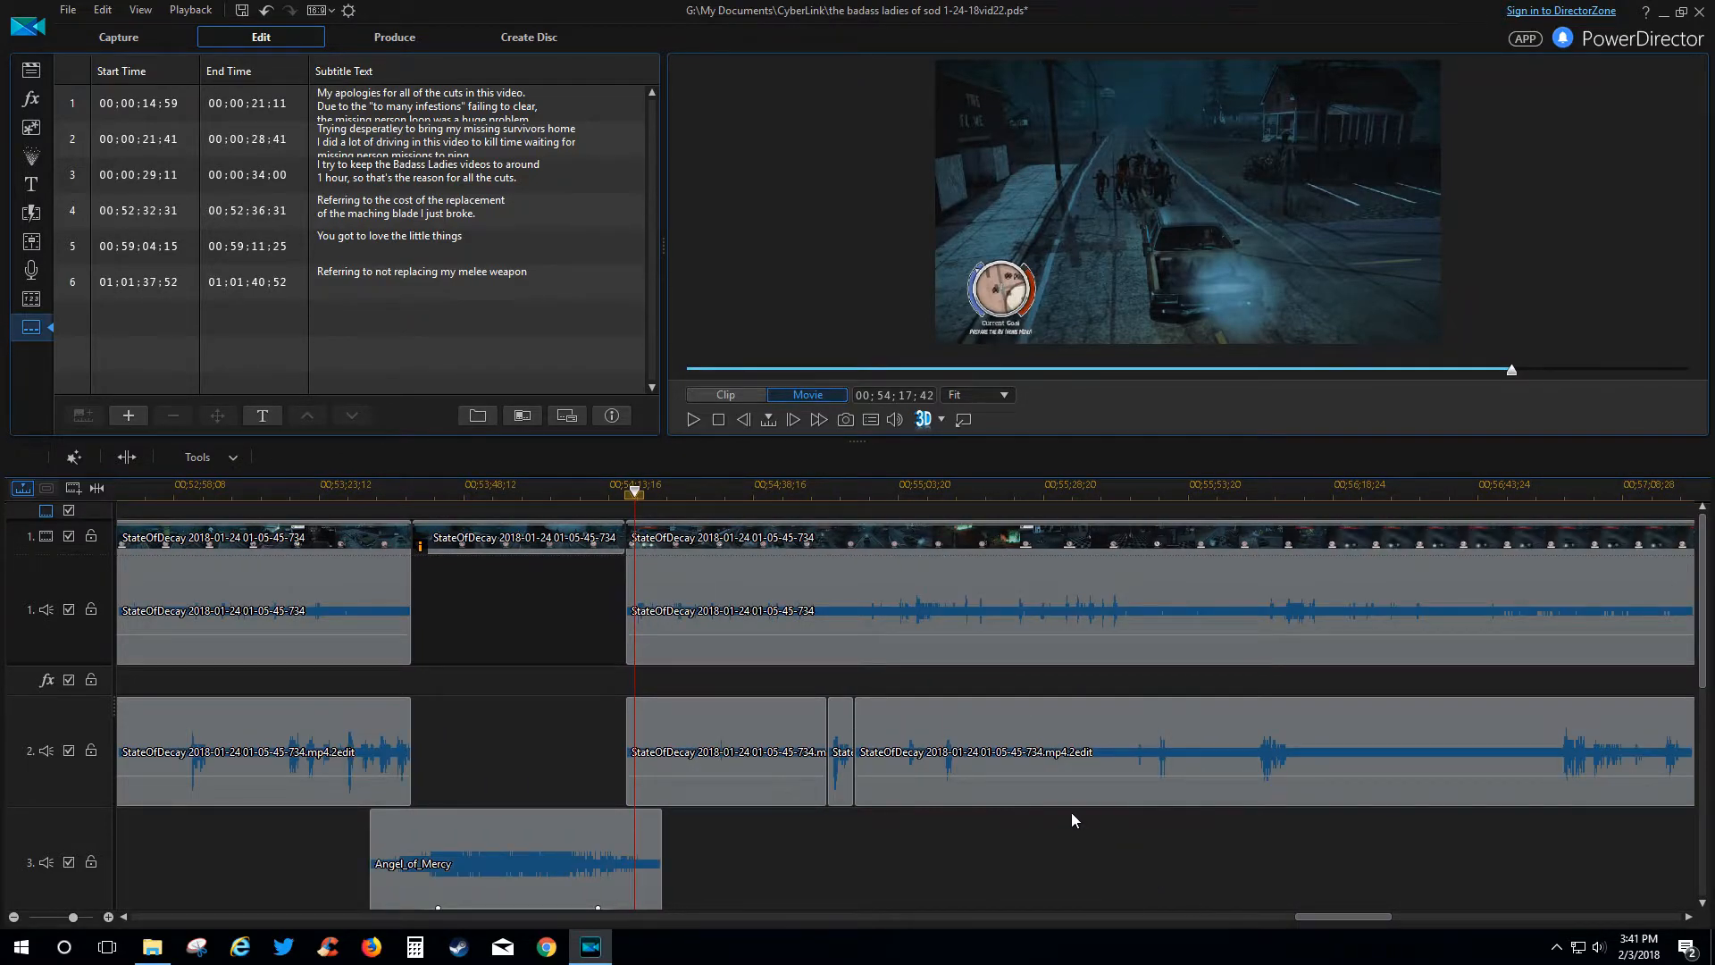
left_click(809, 488)
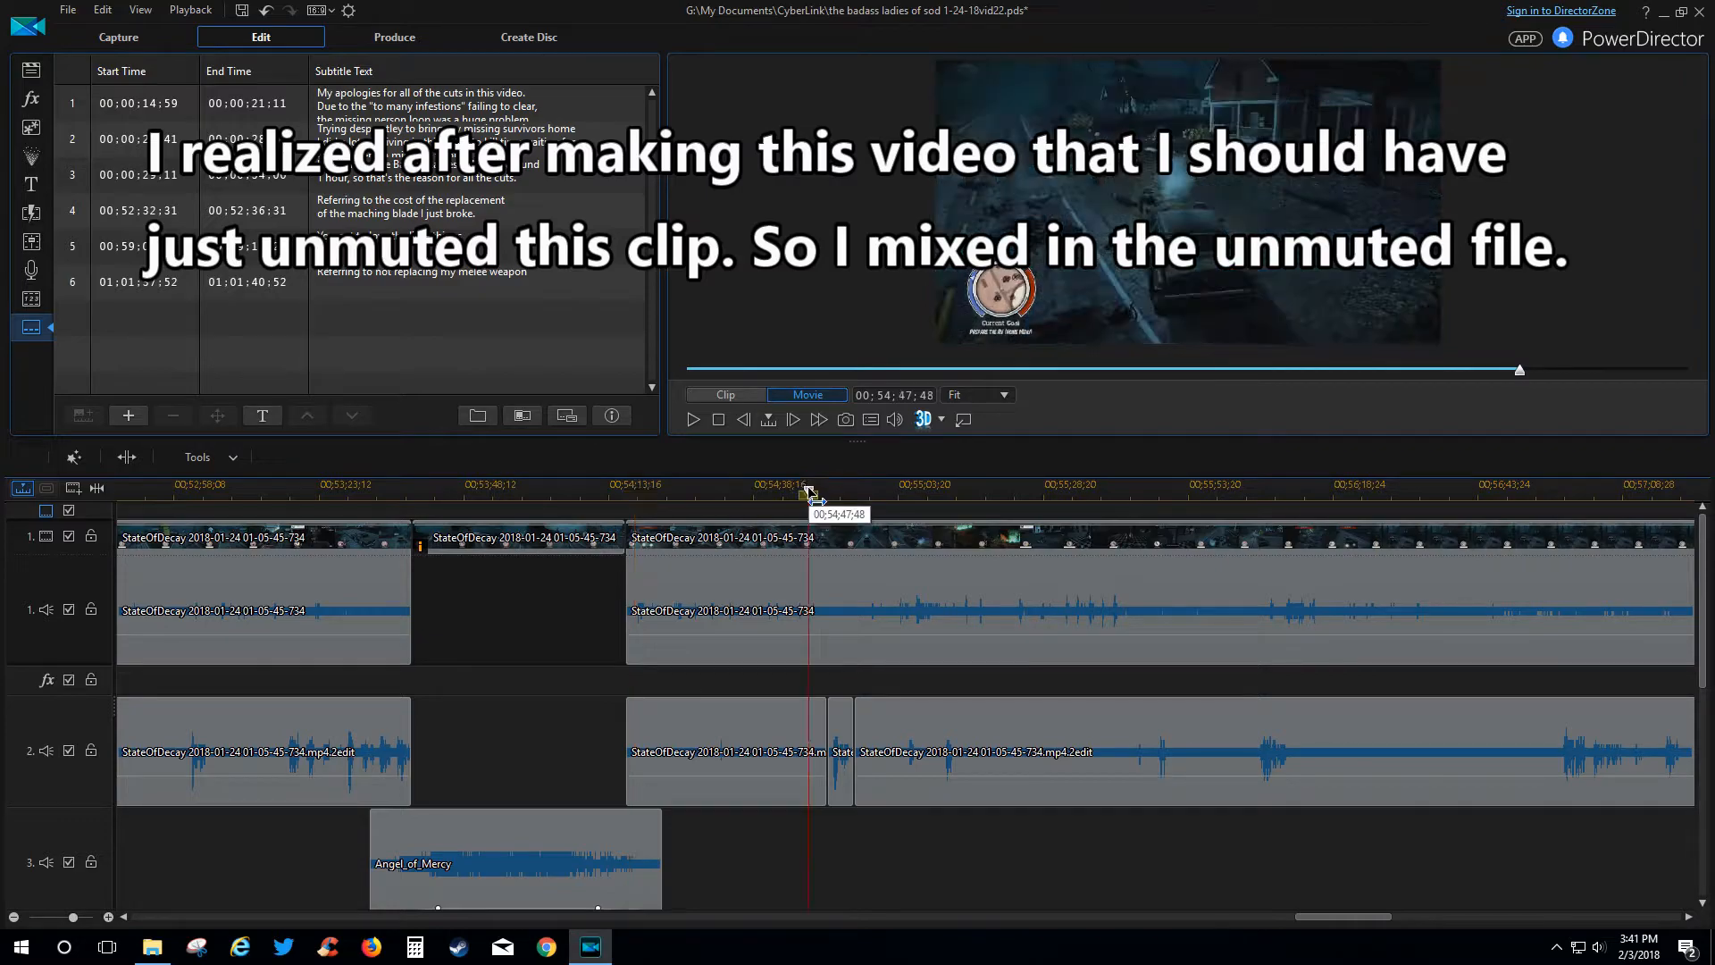
key("space")
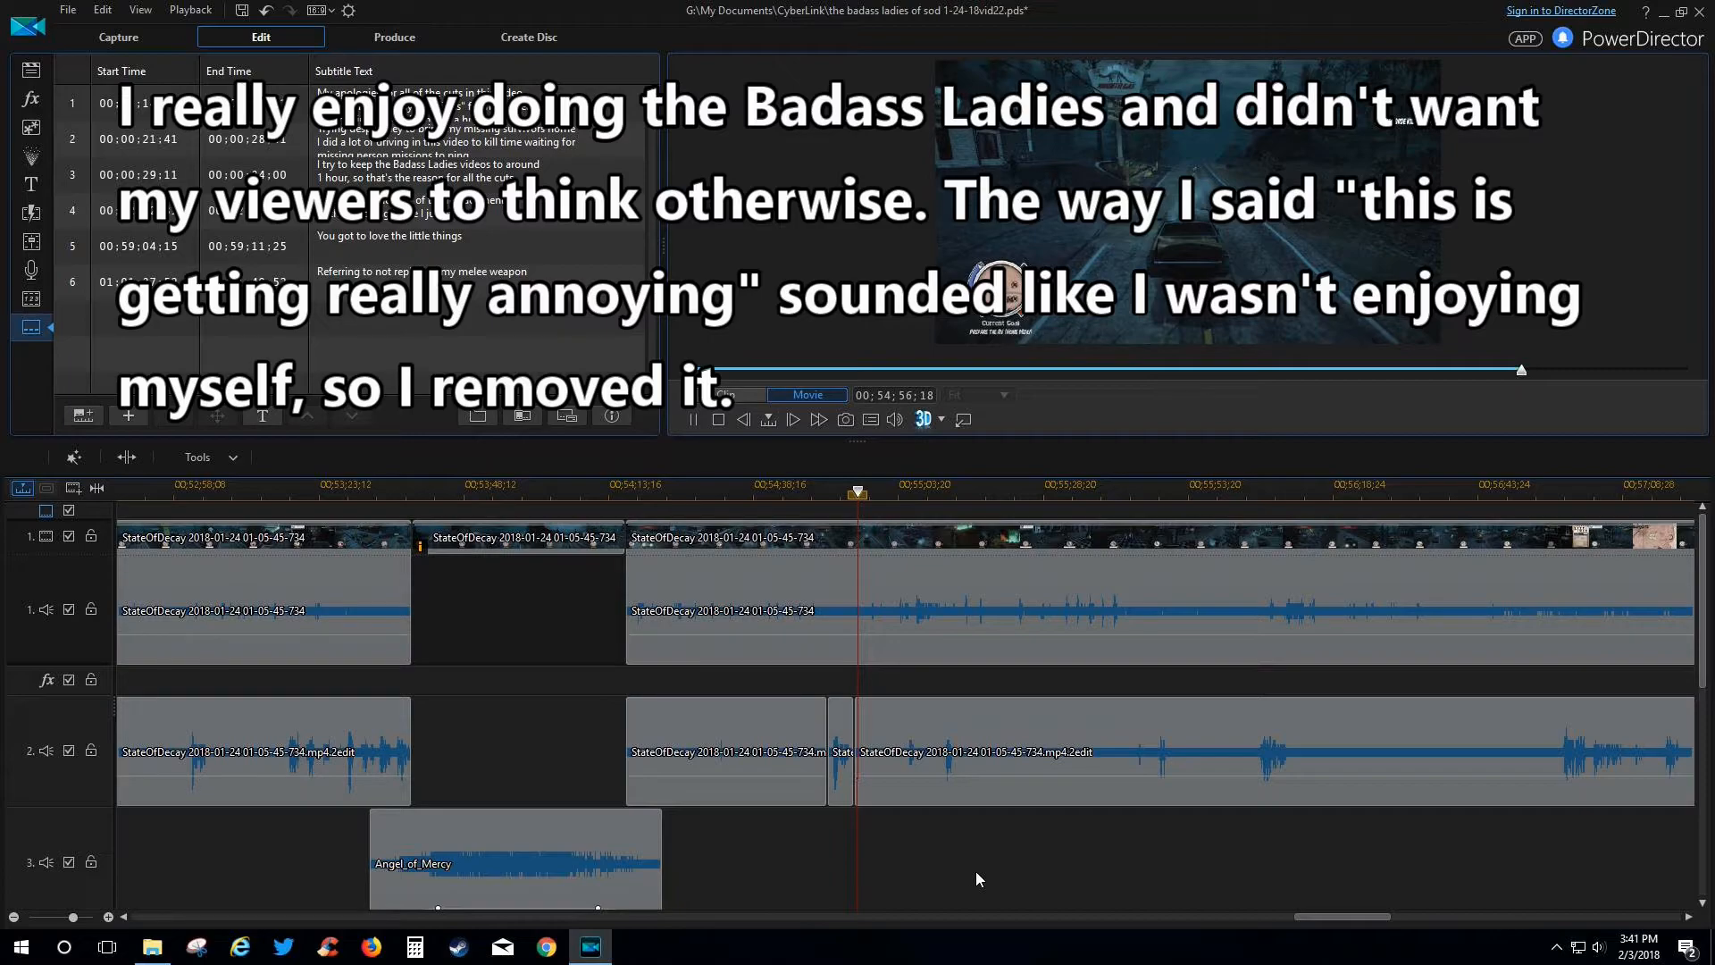
key("space")
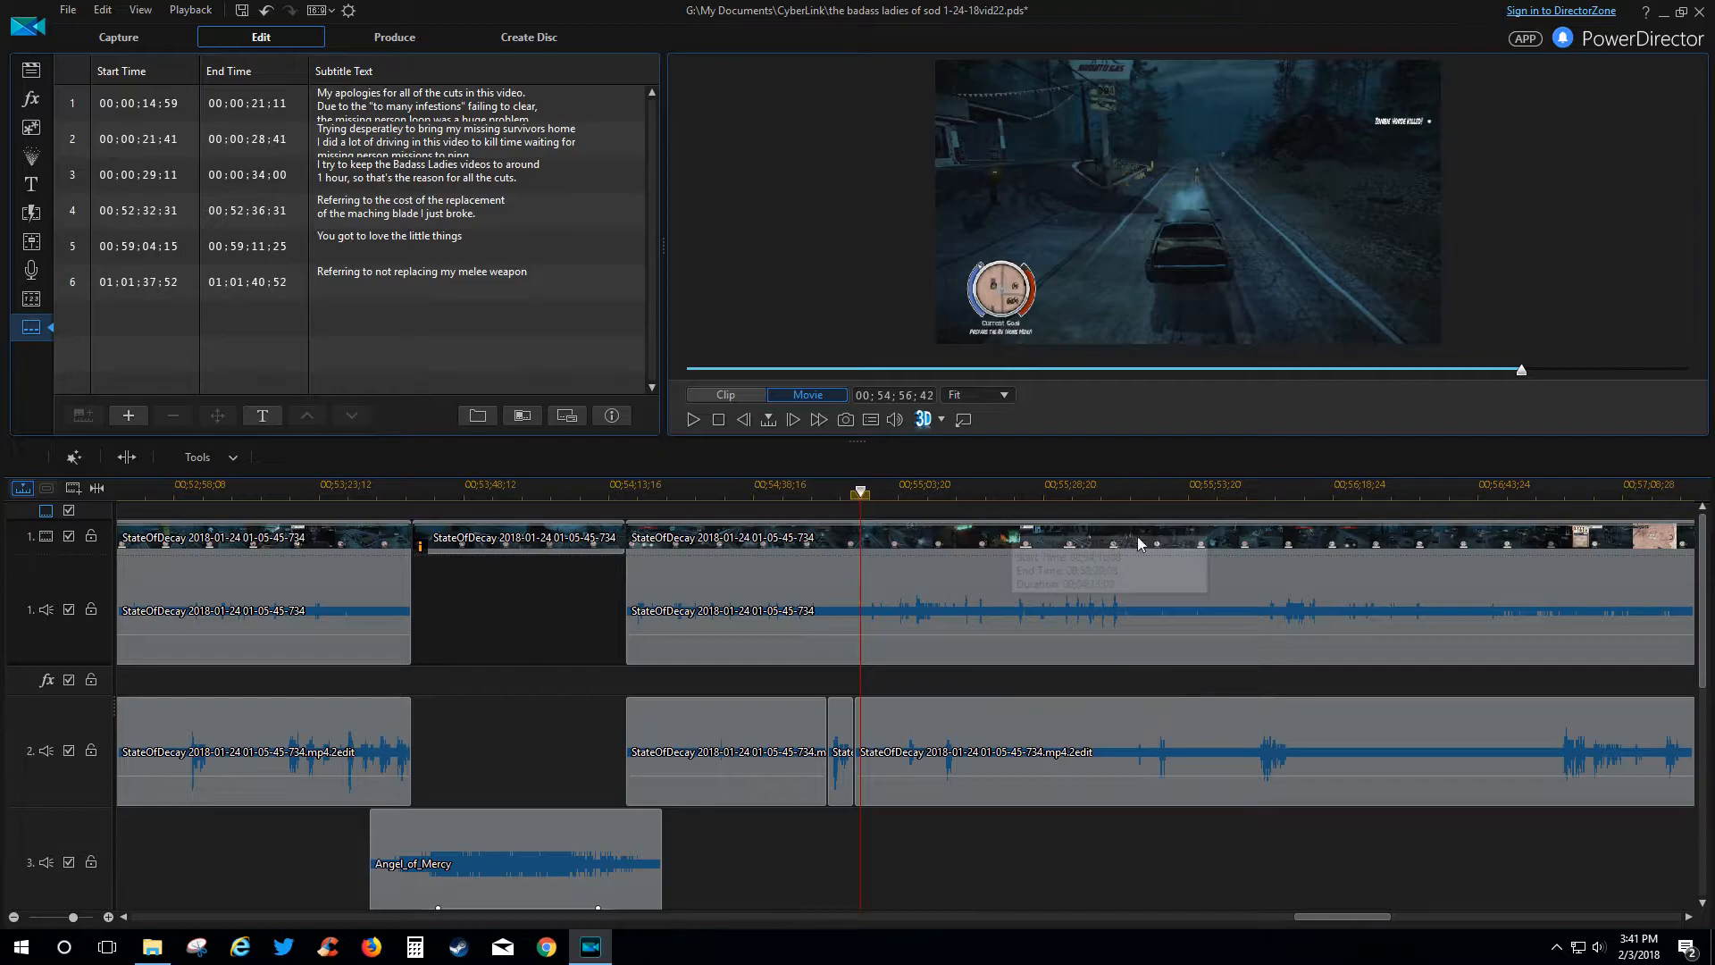
key("space")
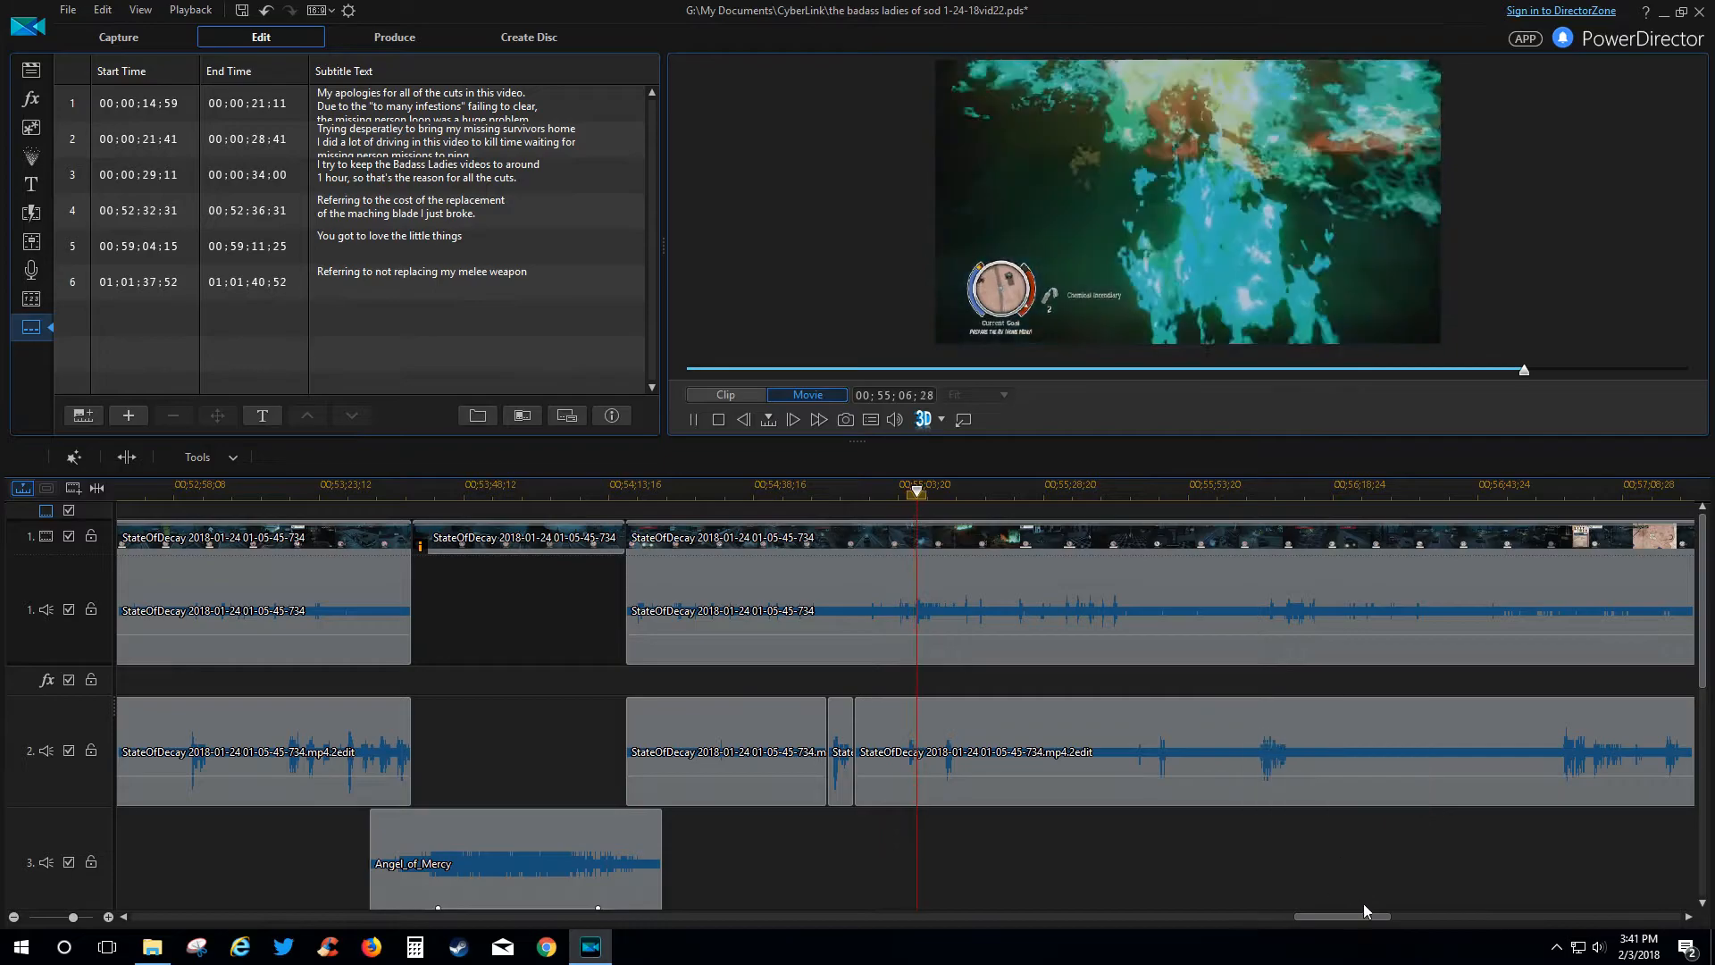
left_click(693, 419)
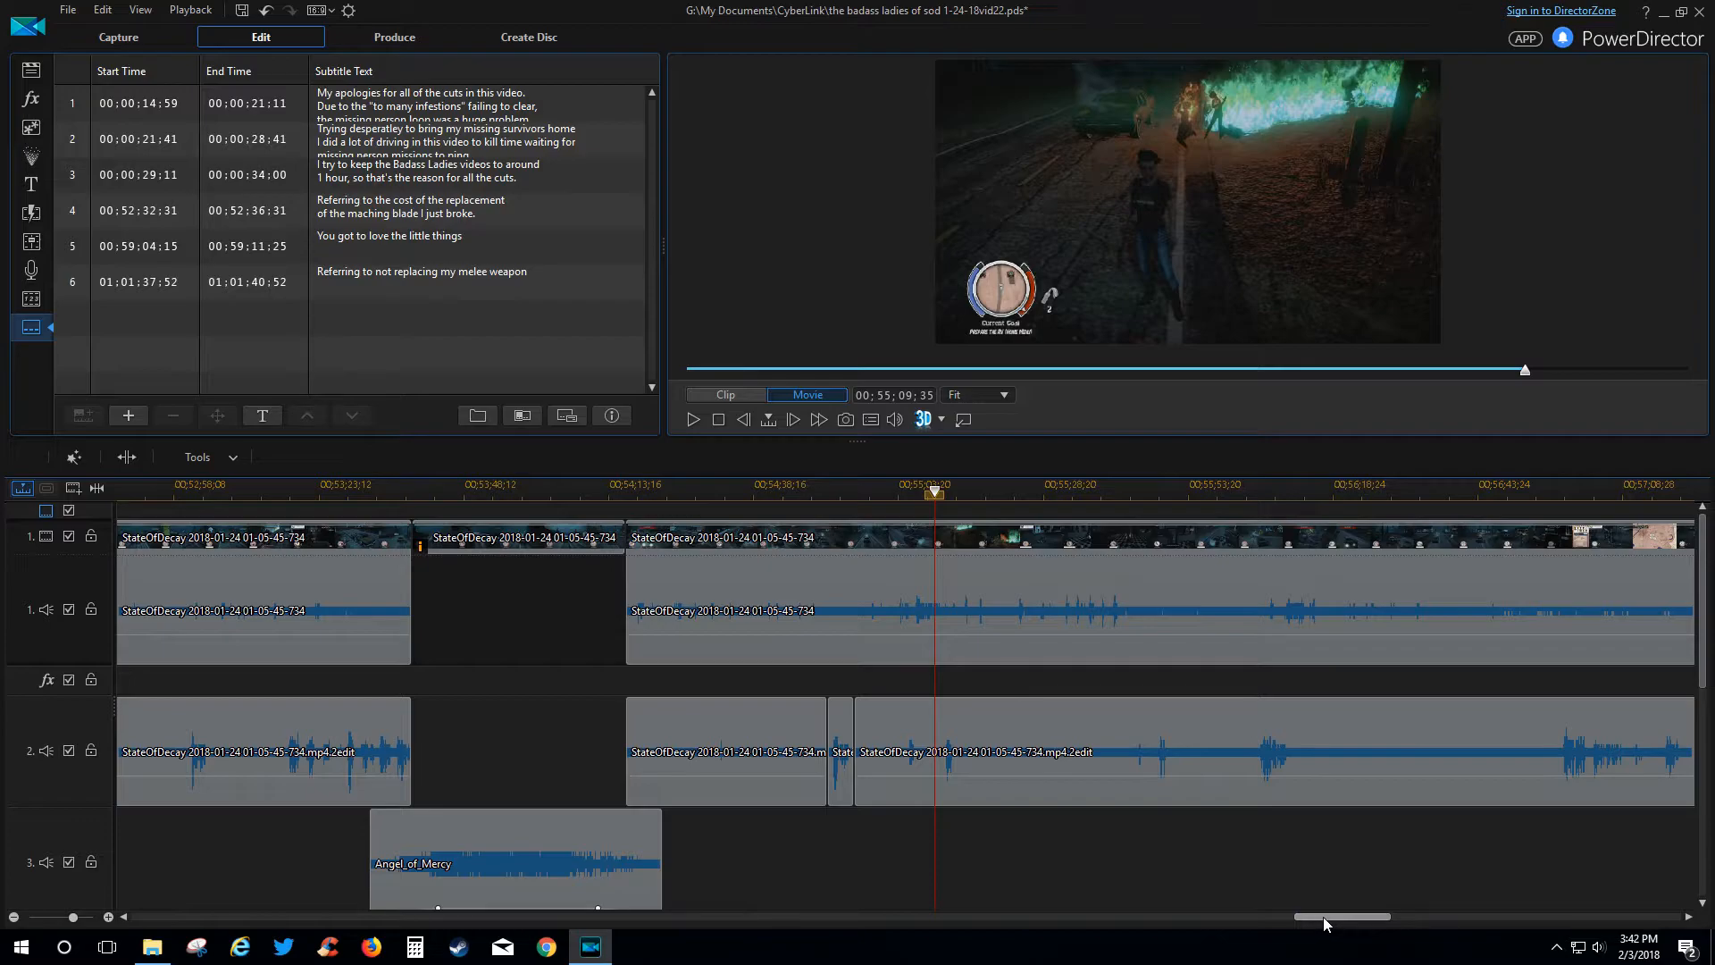
Scroll to the Dead_Reckoning clip and cue the playhead at 00;58;27;14.
left_click_drag(1322, 914, 1414, 912)
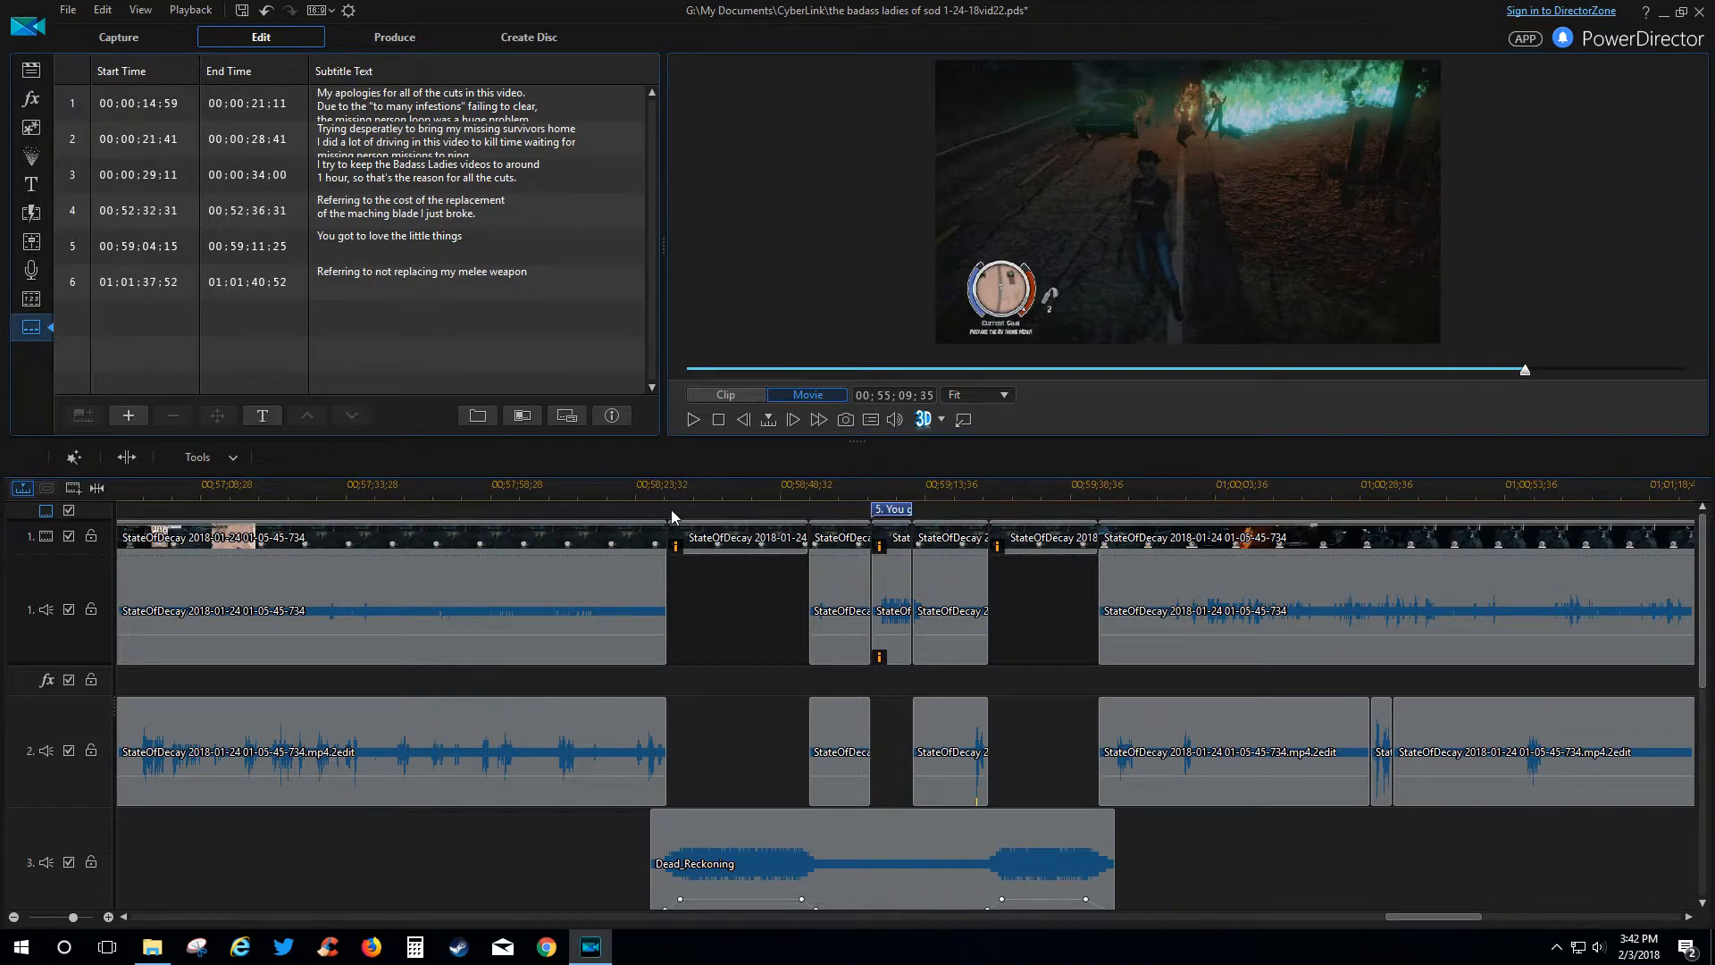
left_click(659, 494)
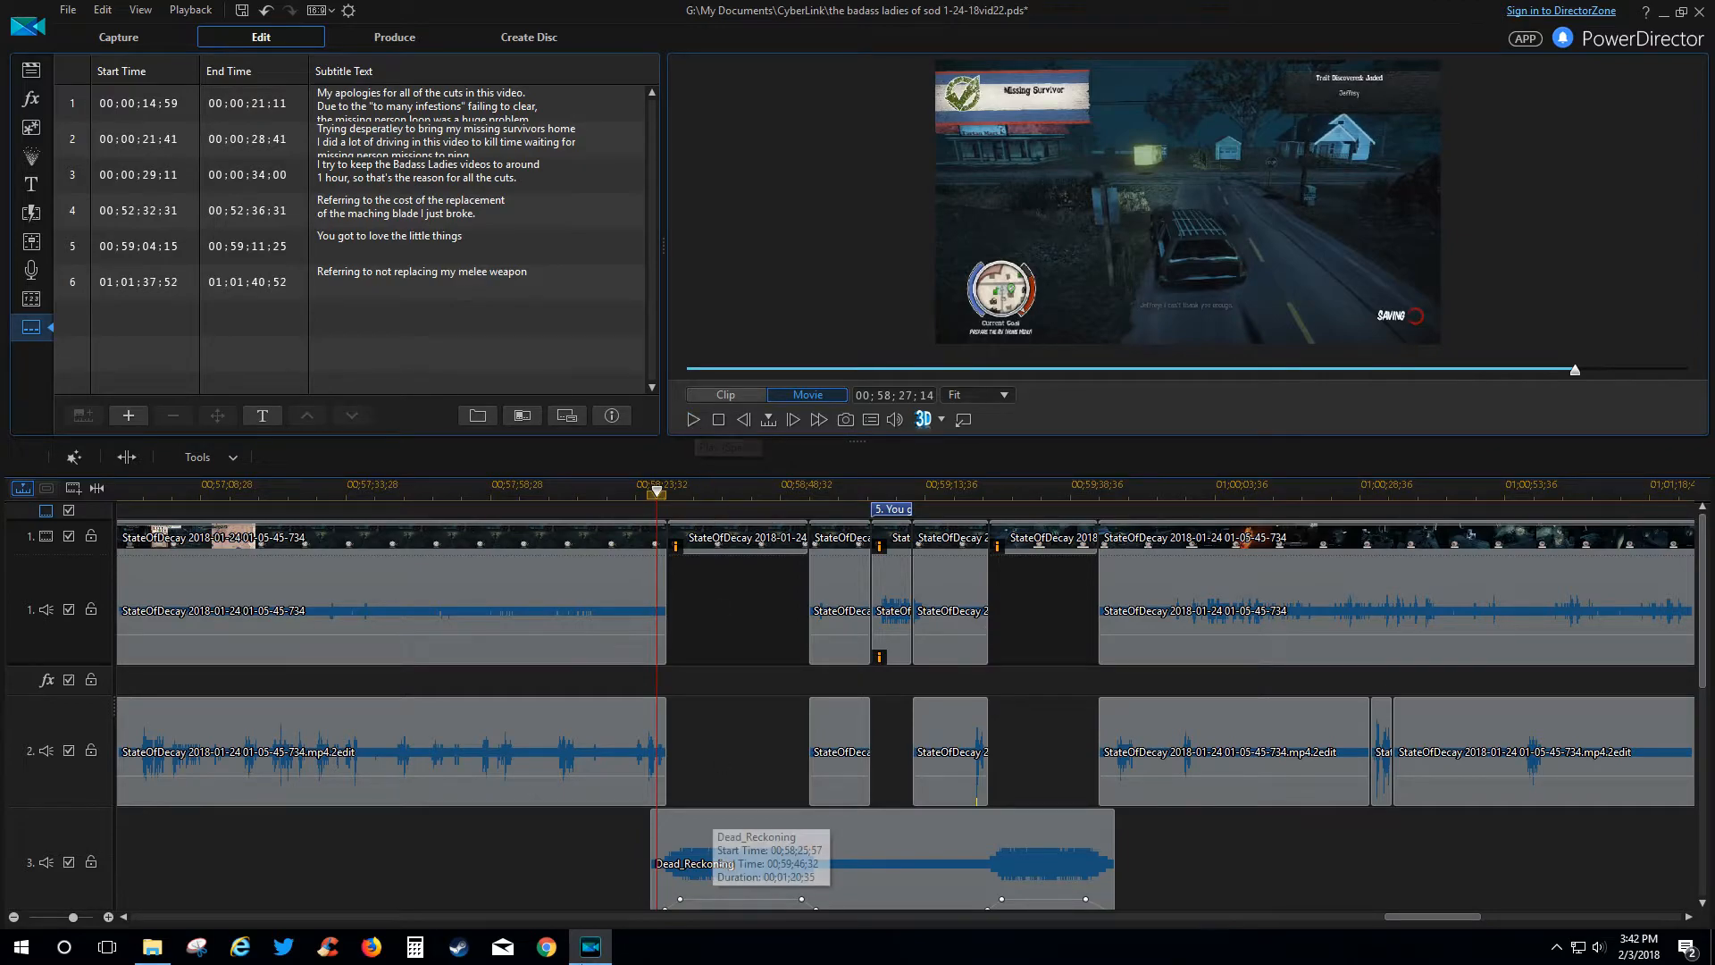
left_click(545, 952)
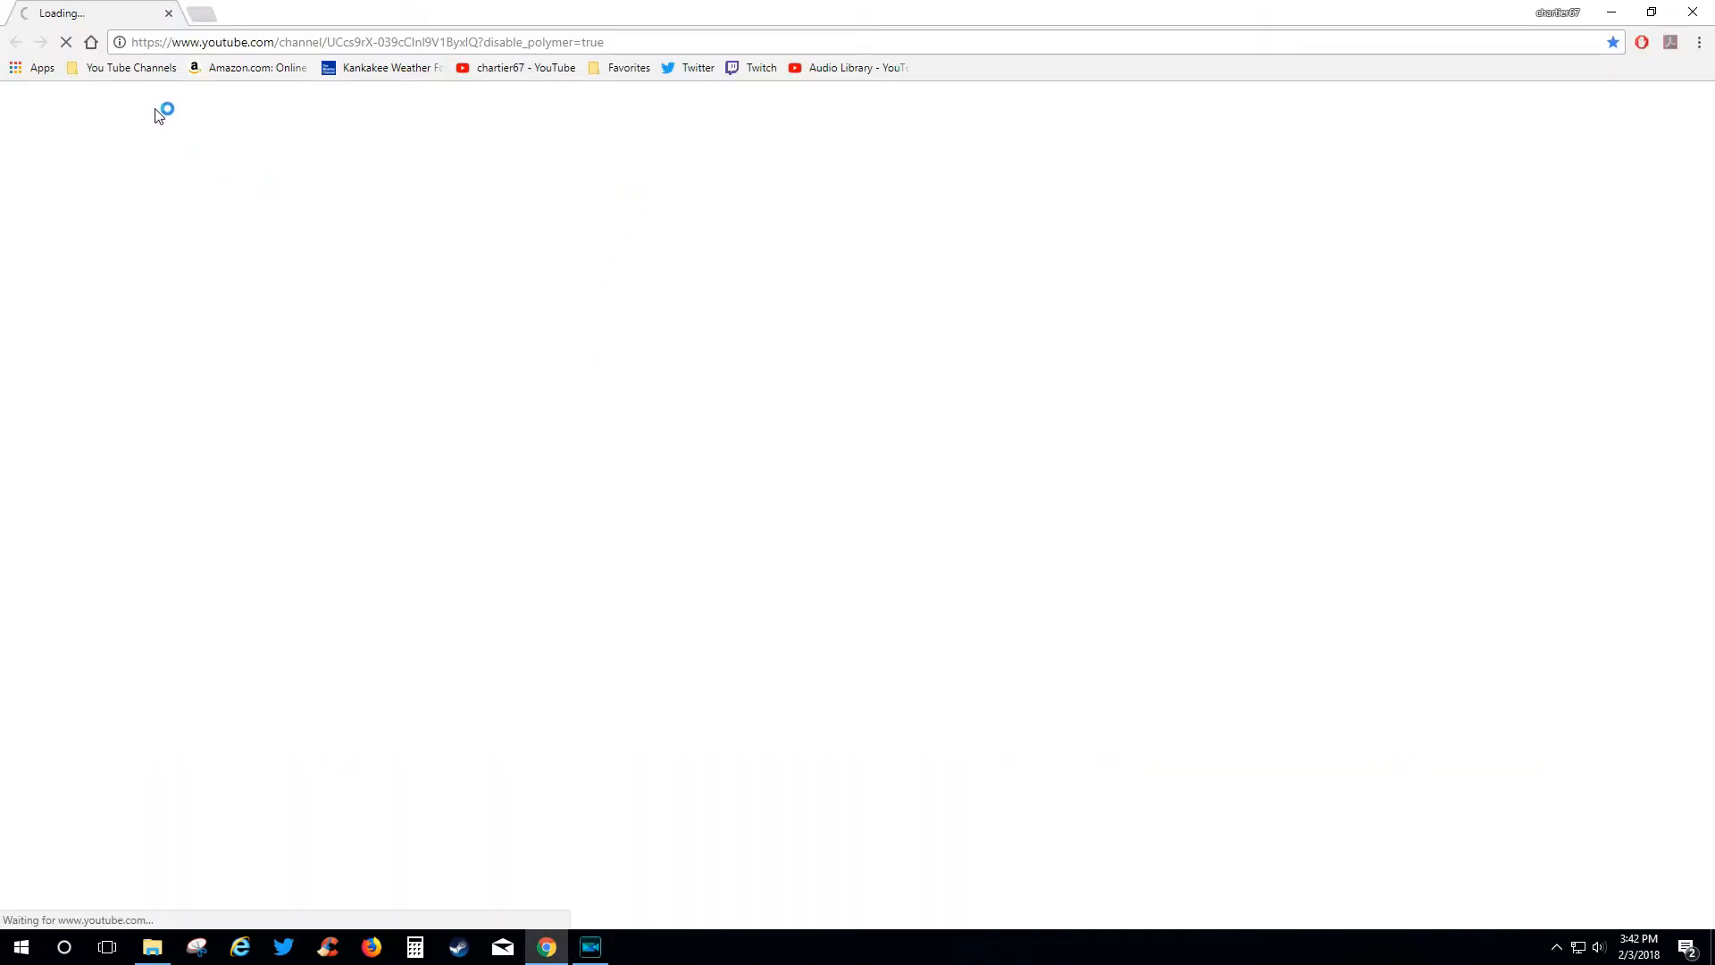
Read the channel's Comments page from the You Tube Channels bookmarks, then close Chrome.
left_click(161, 77)
left_click(156, 94)
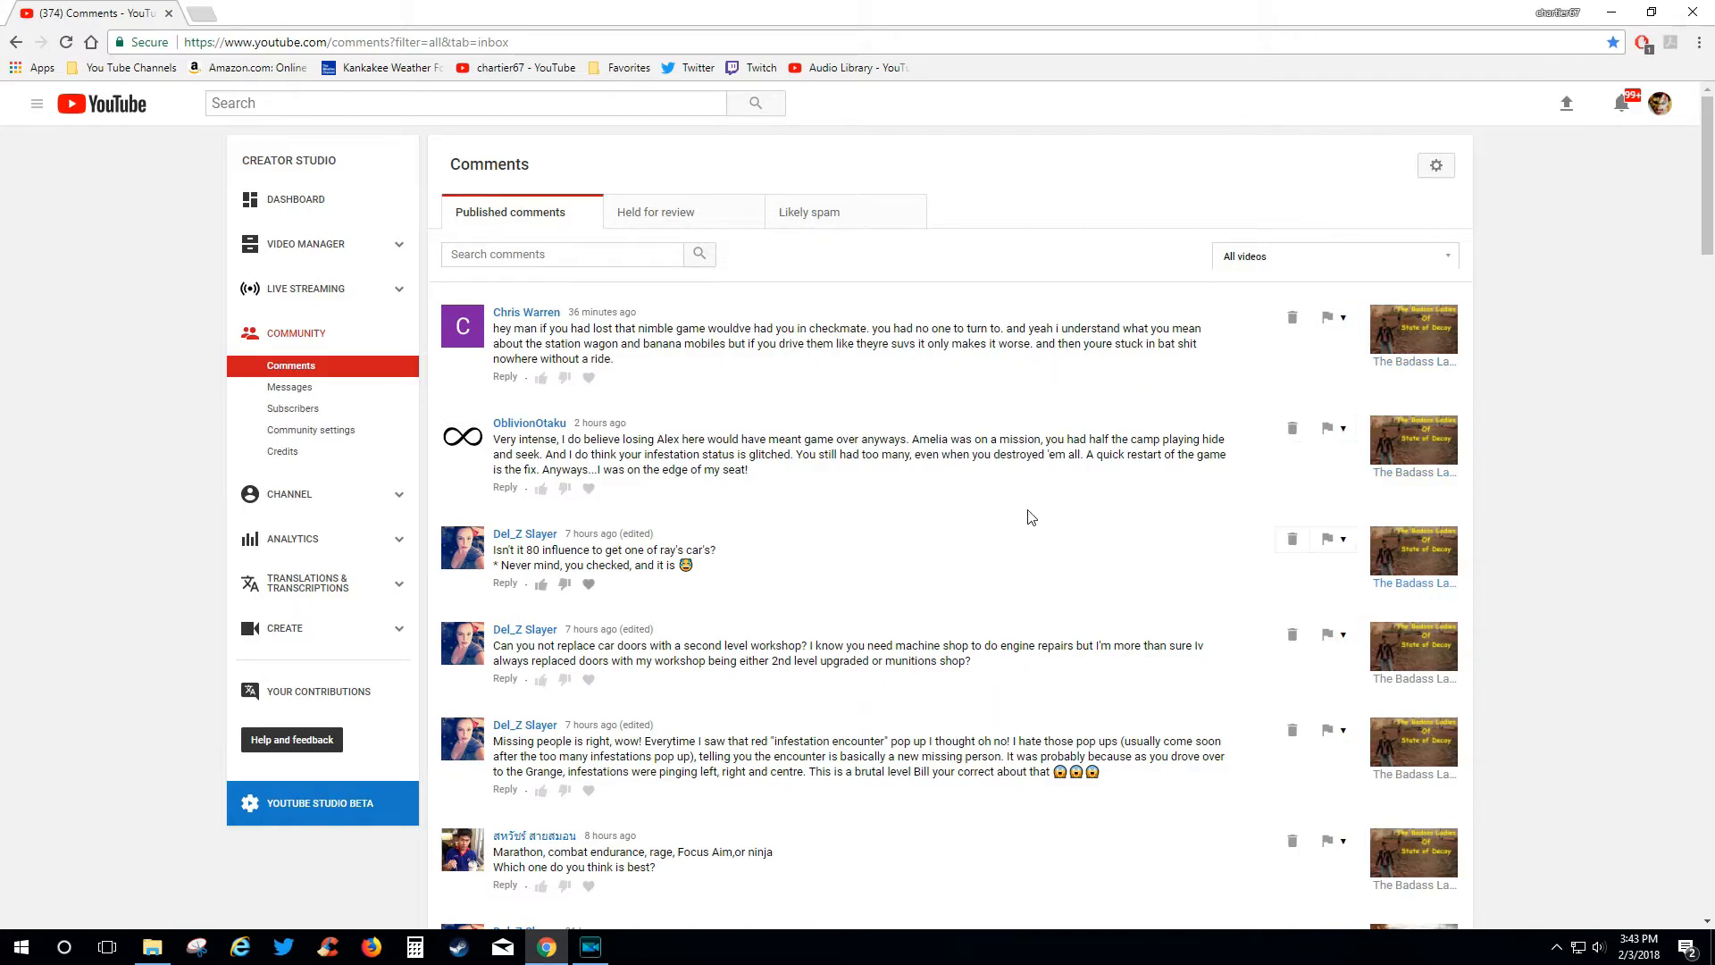
left_click(1705, 18)
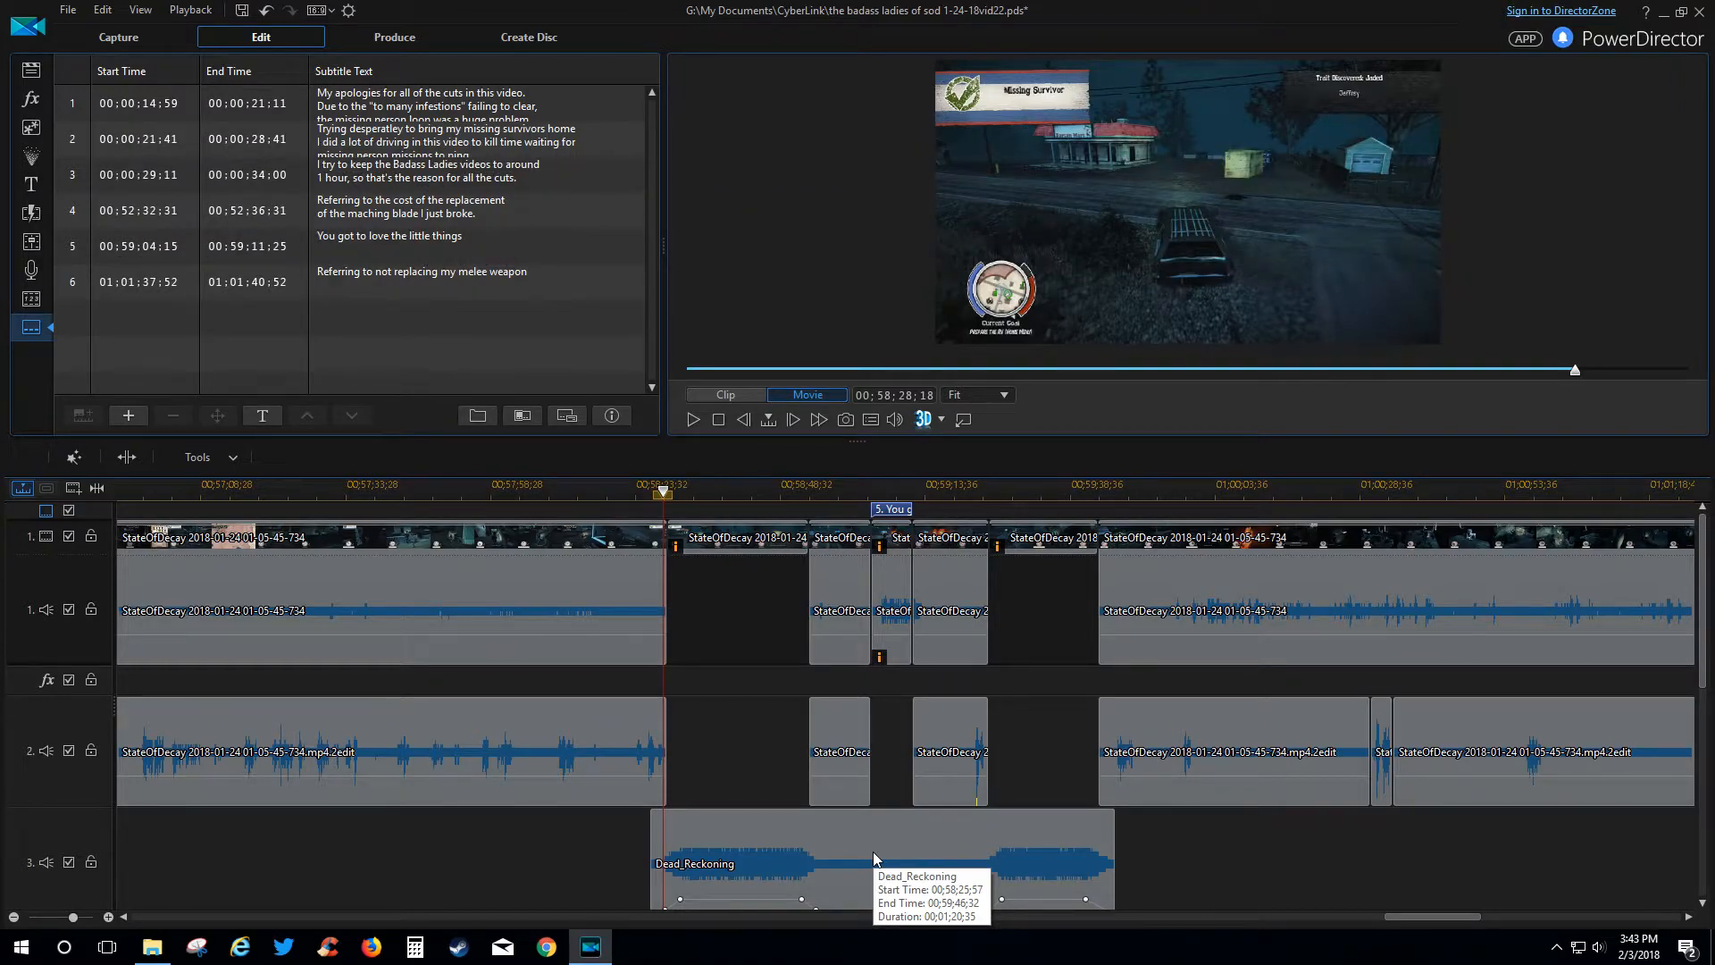
Play the movie from 00;58;24;18 through the cuts, with one pause, stopping at 00;59;47;36.
left_click(639, 483)
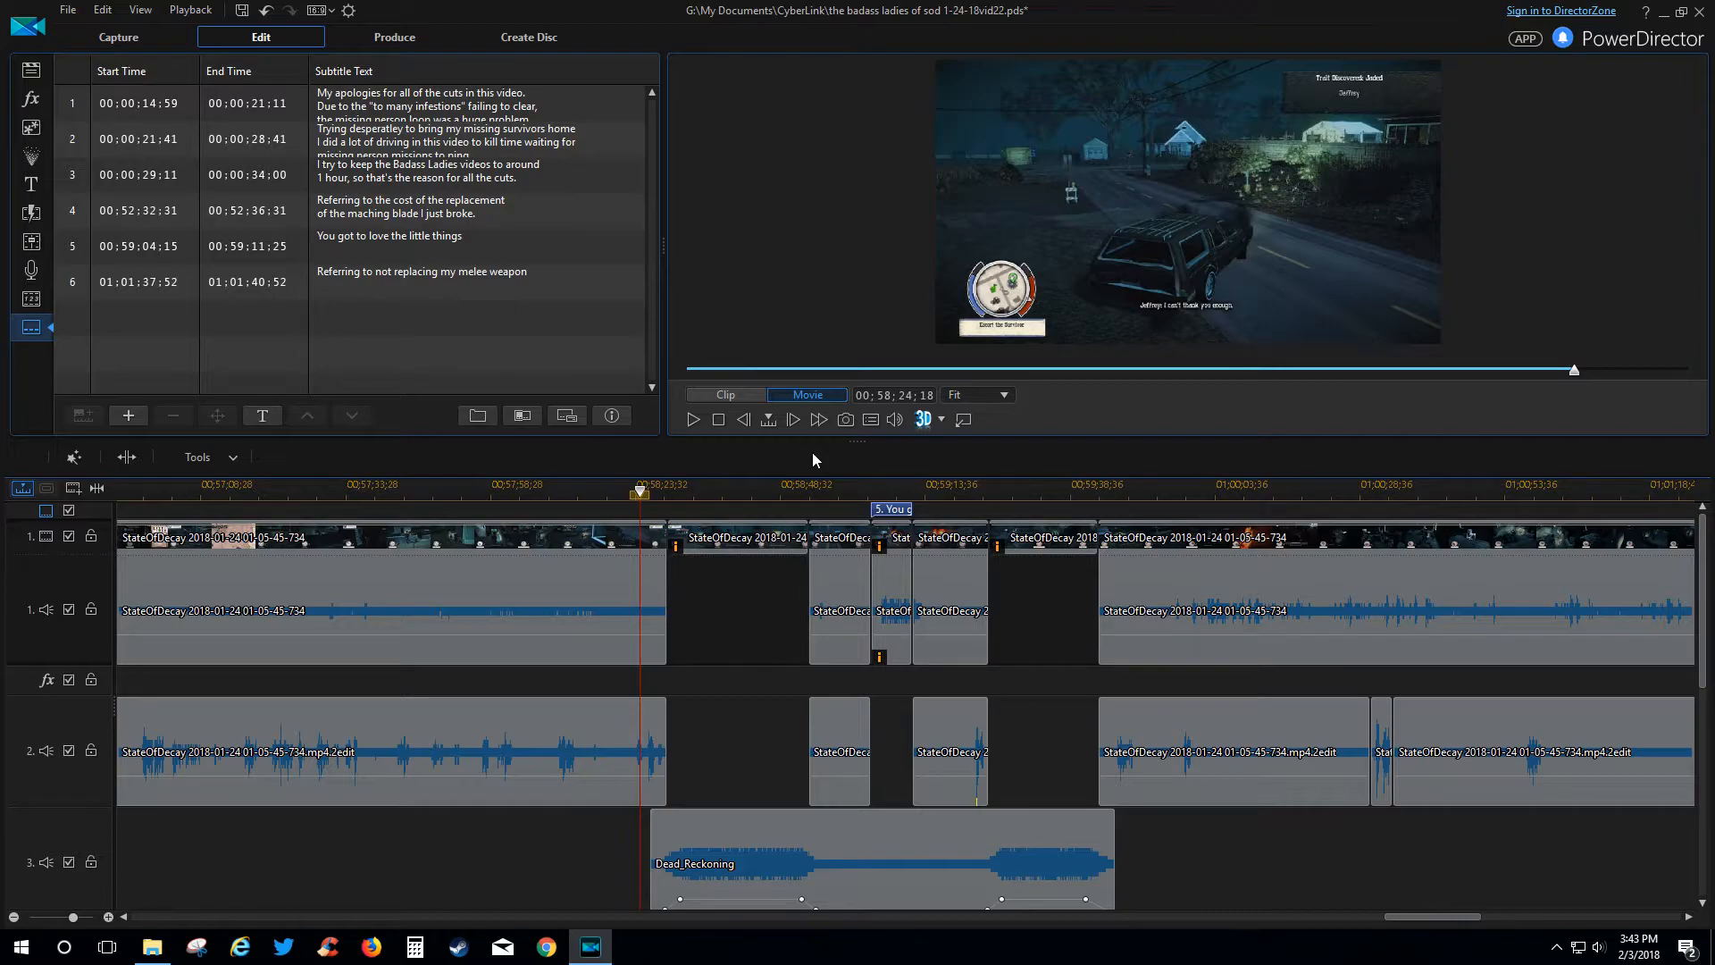
key("space")
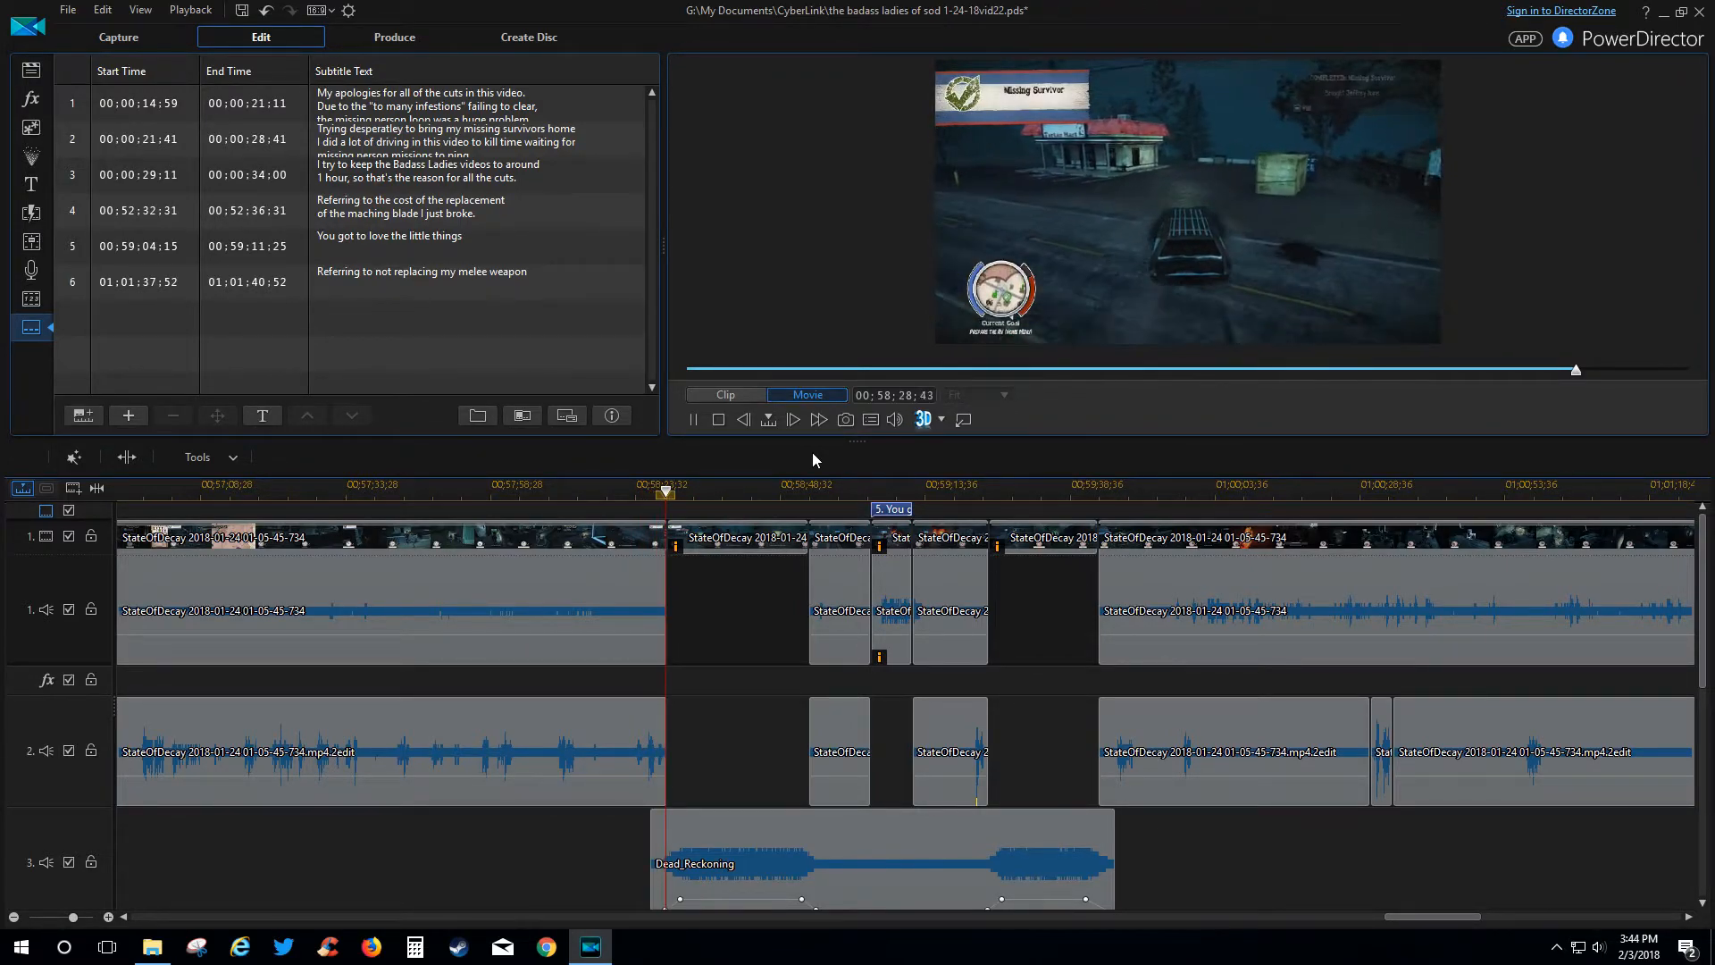
key("space")
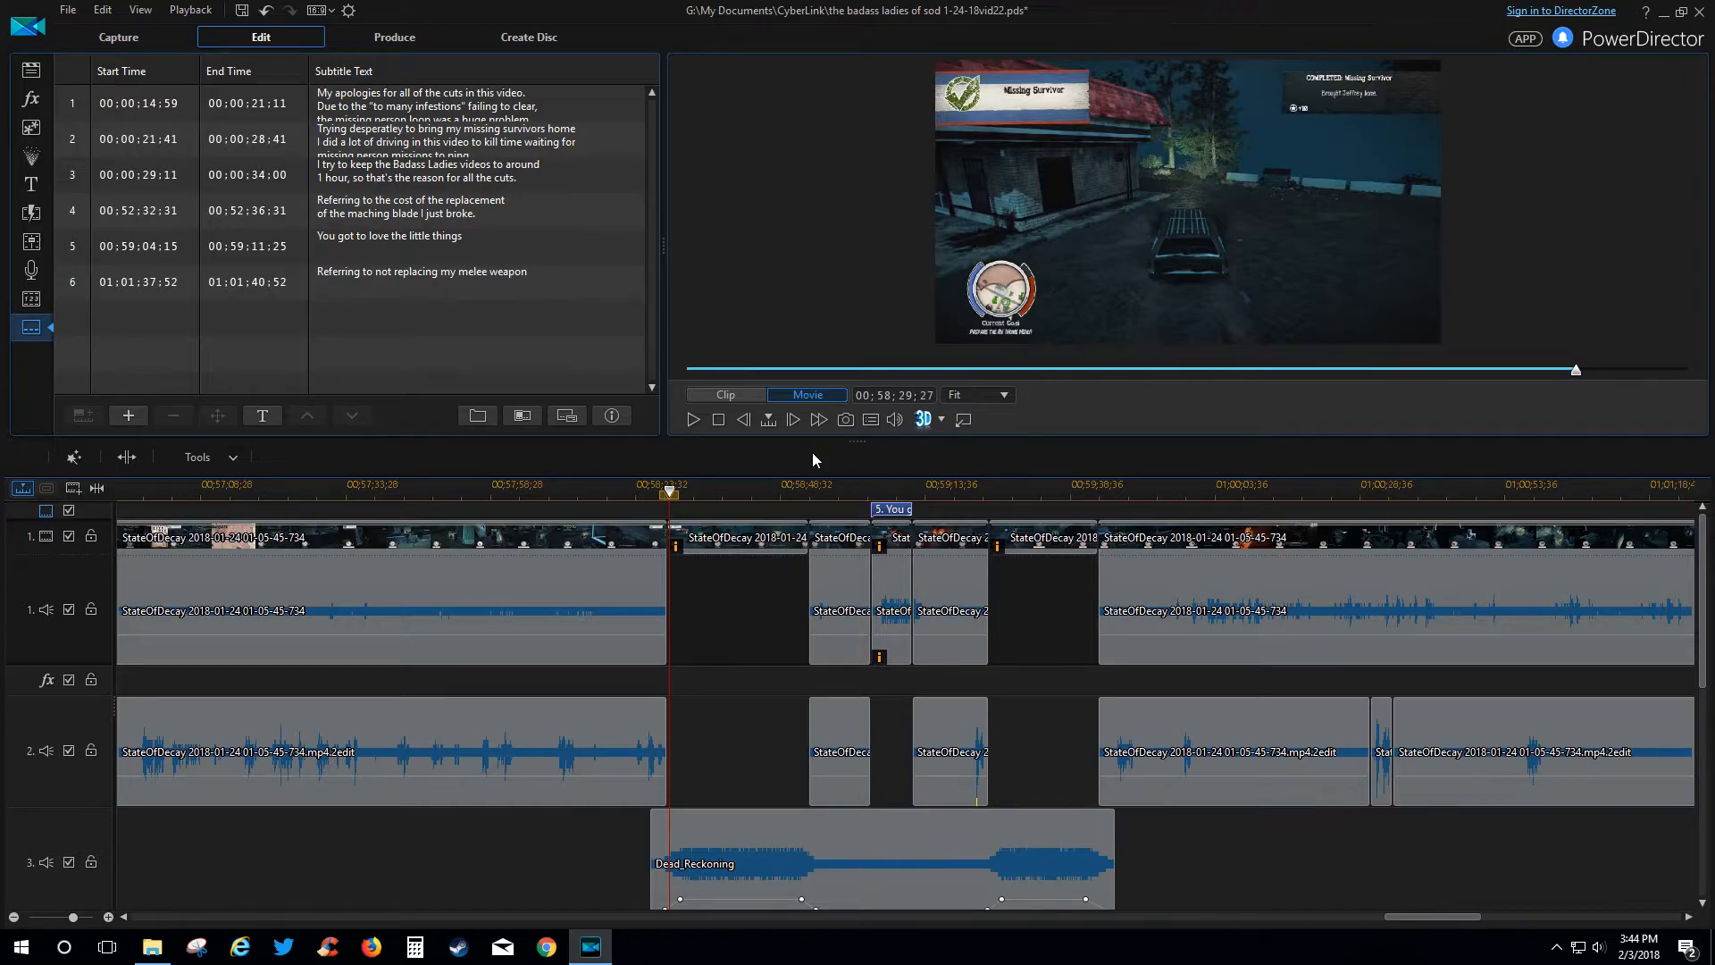
key("space")
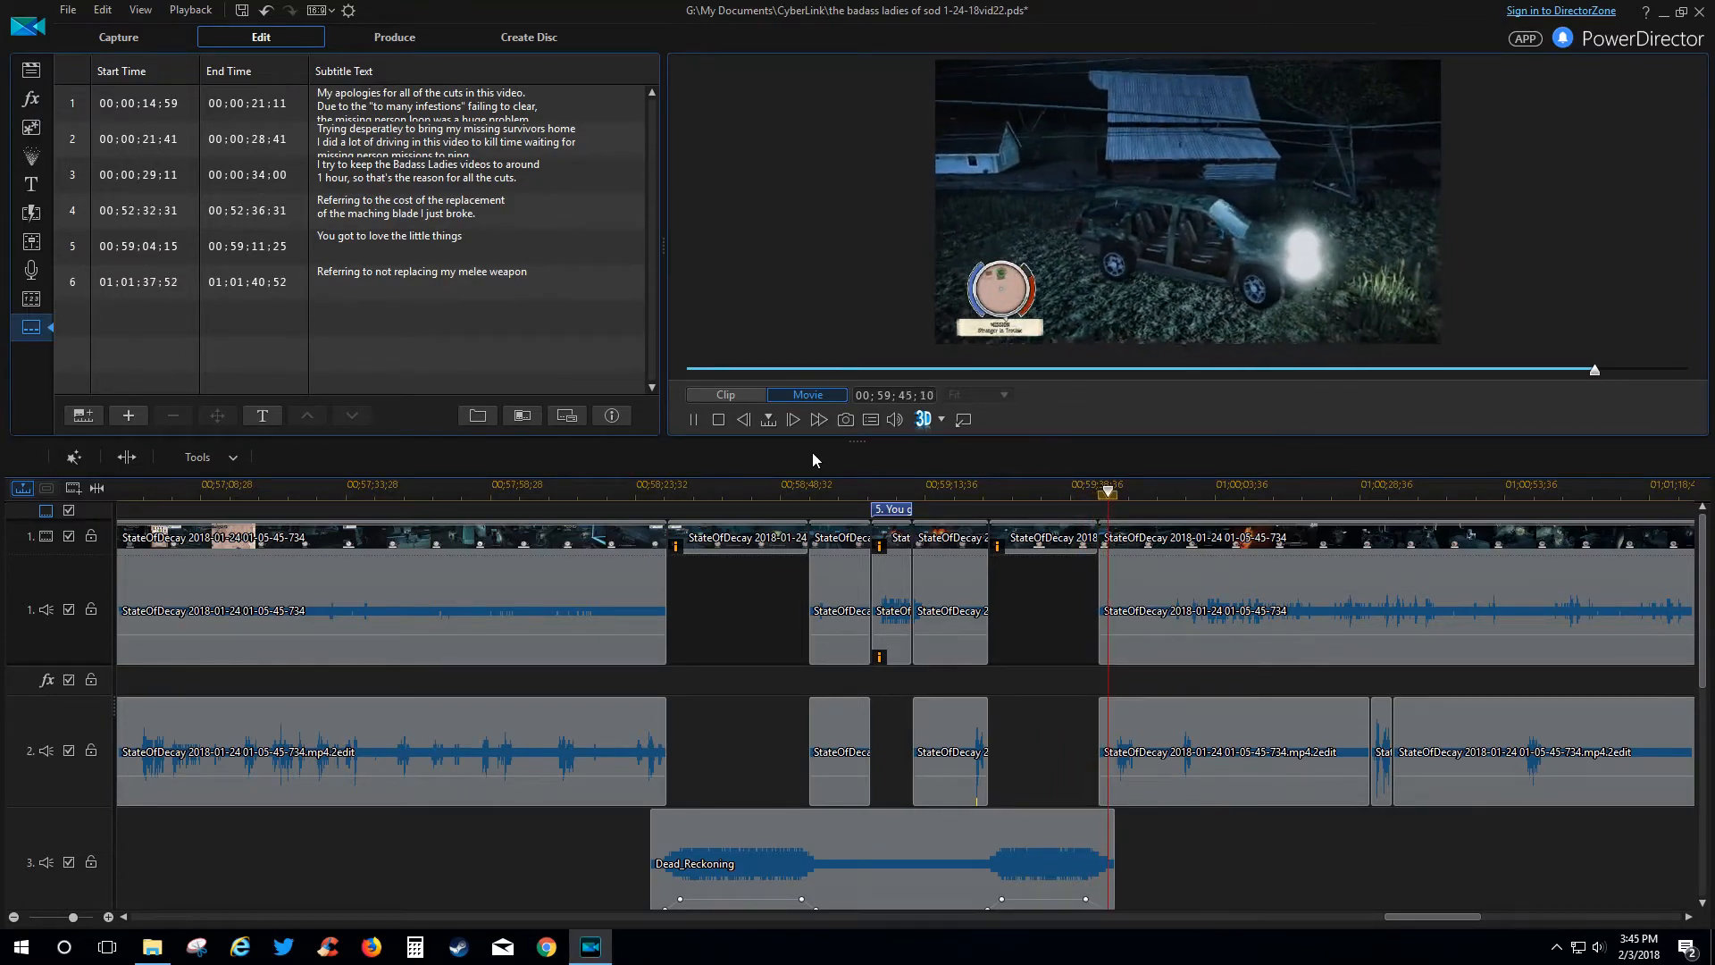
key("space")
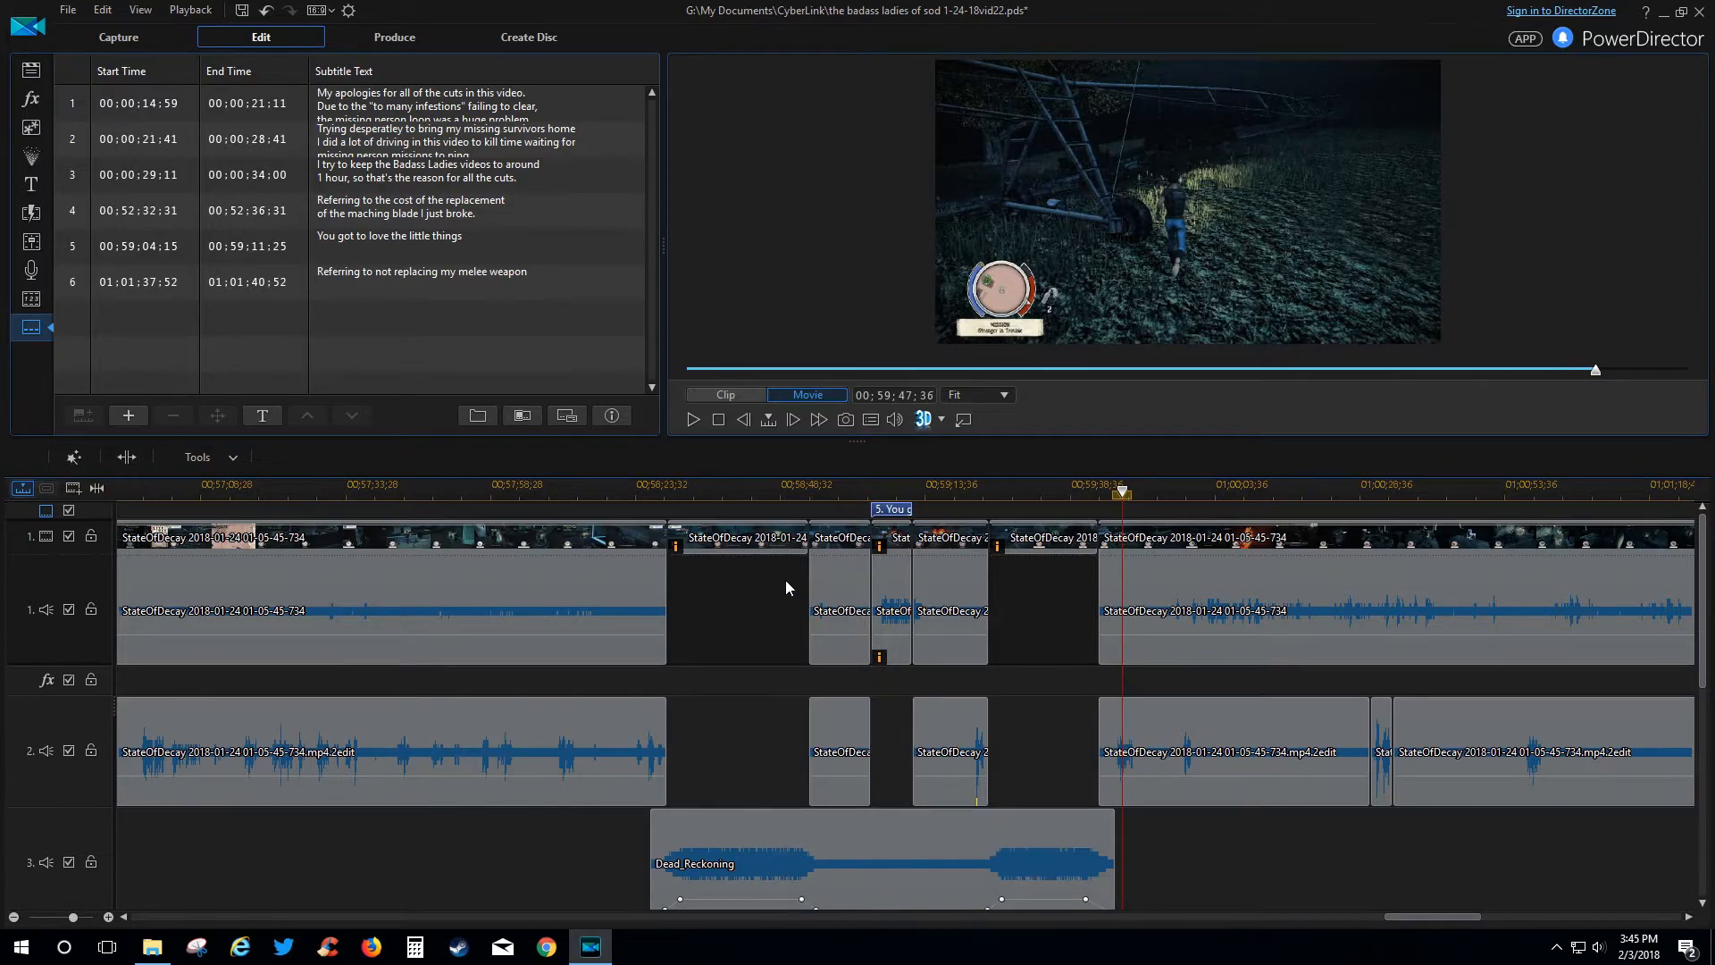
Play from the short track-1 clip past the 'You got to love the little things' subtitle, stopping at 00;59;12;35.
left_click(898, 557)
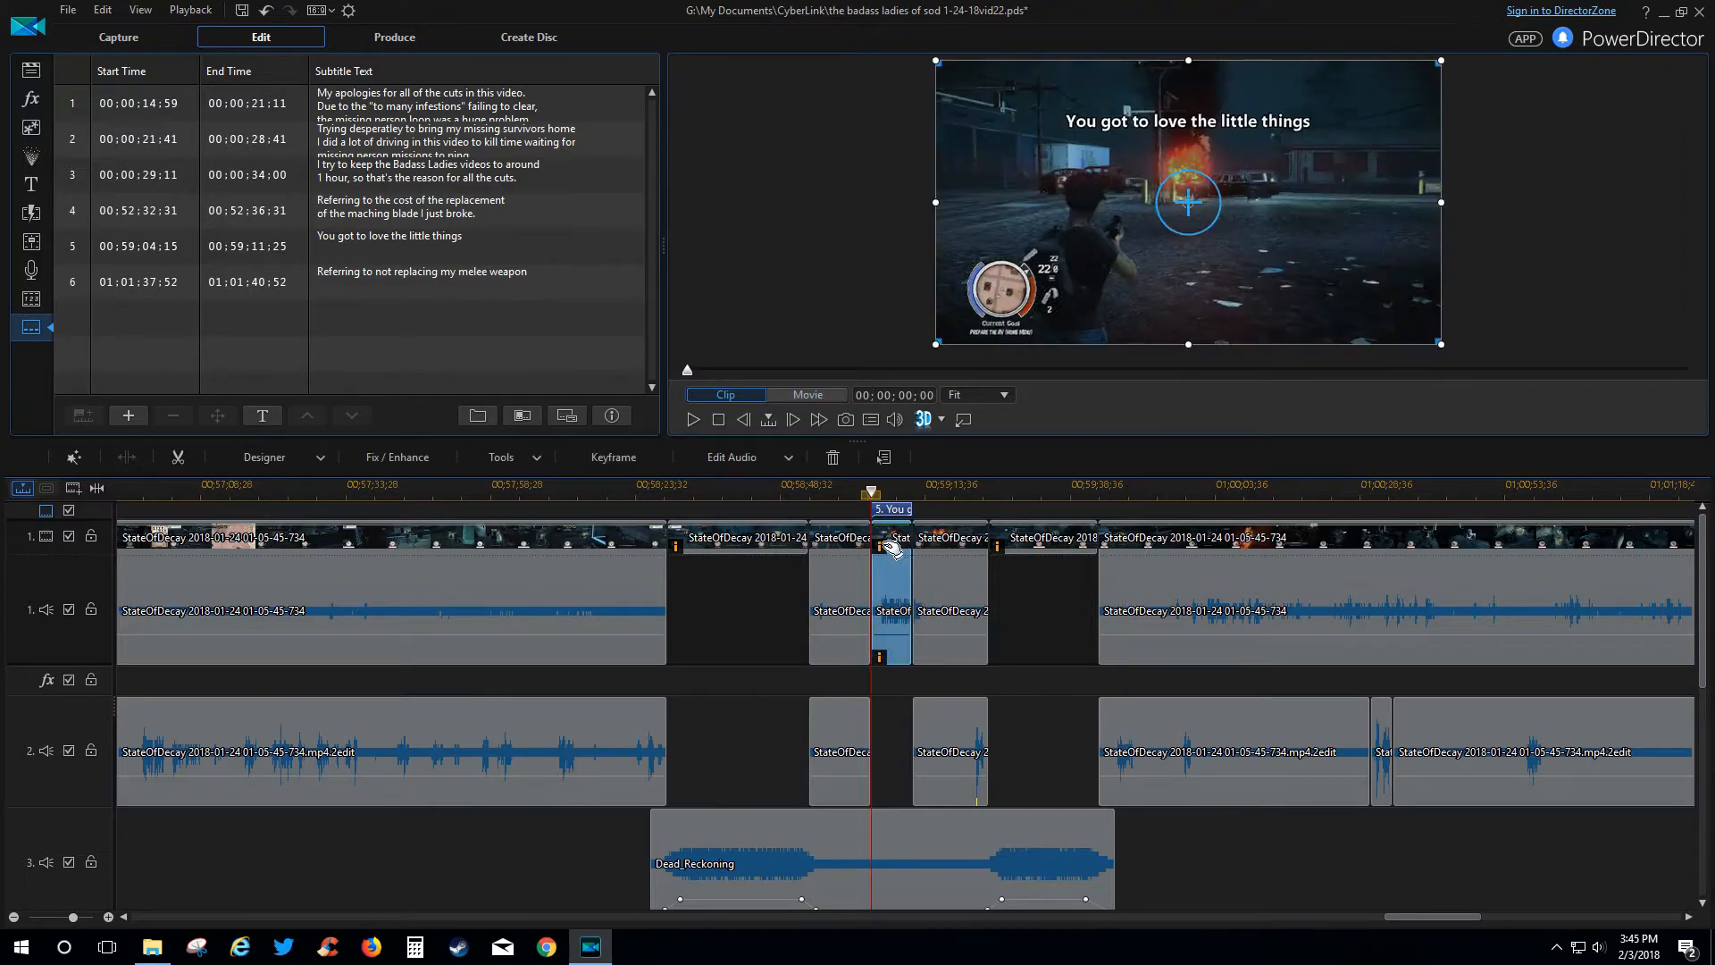
left_click(700, 429)
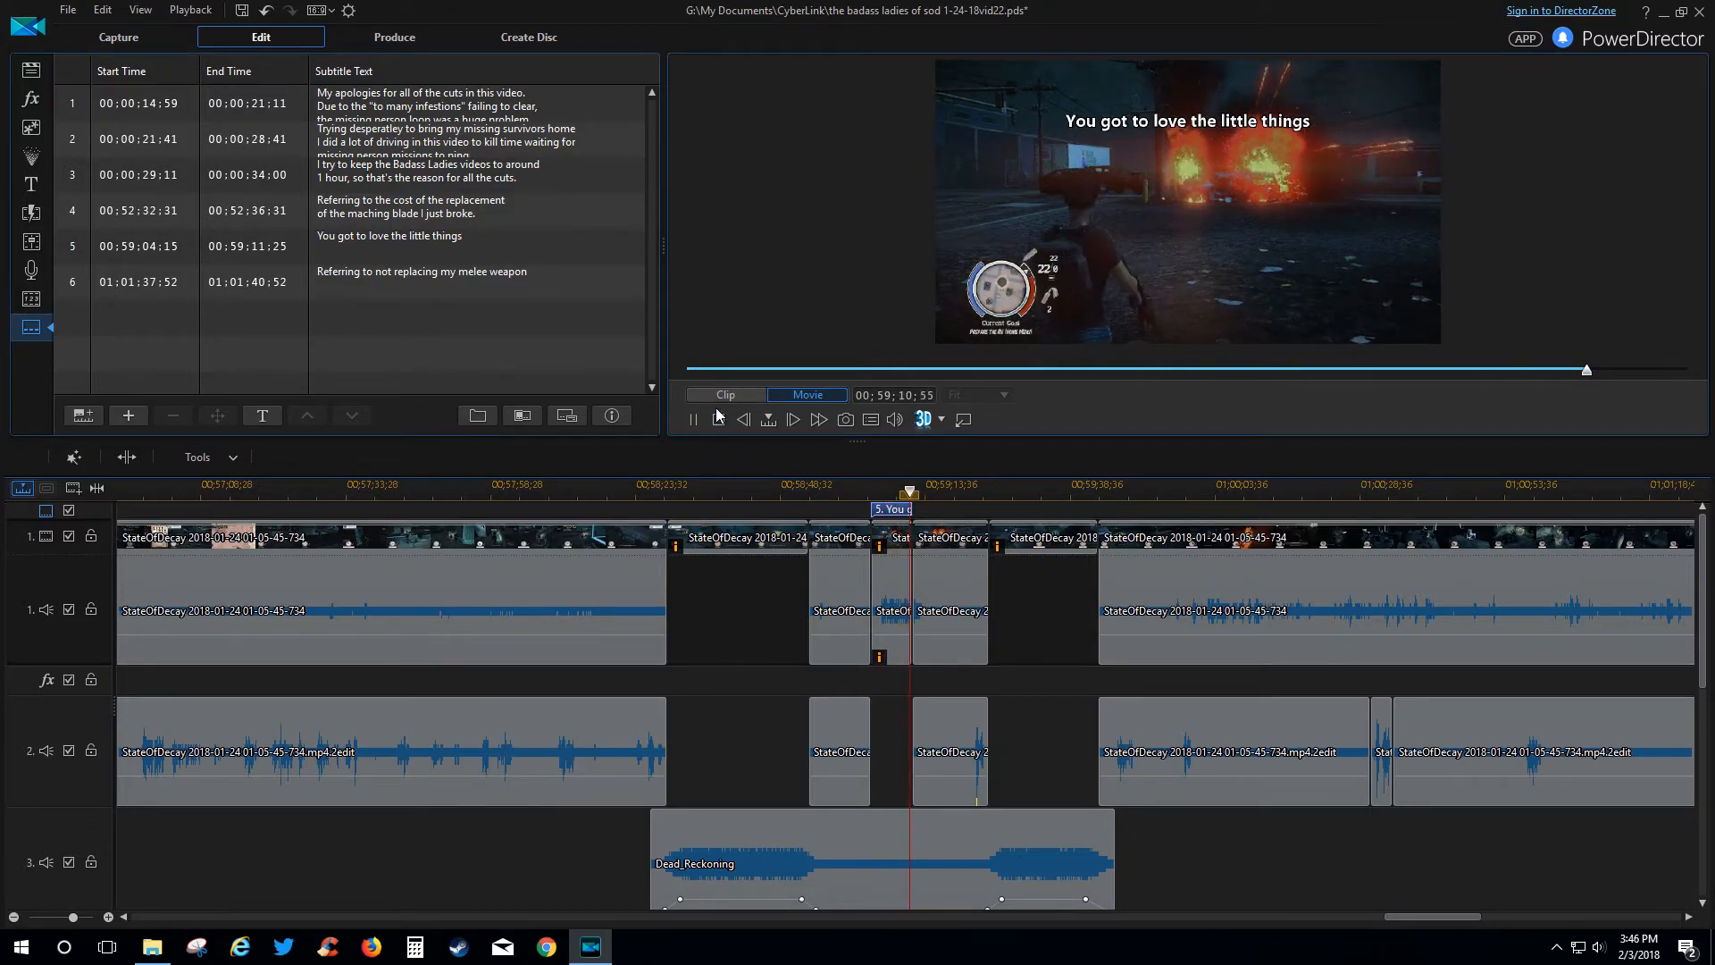
key("space")
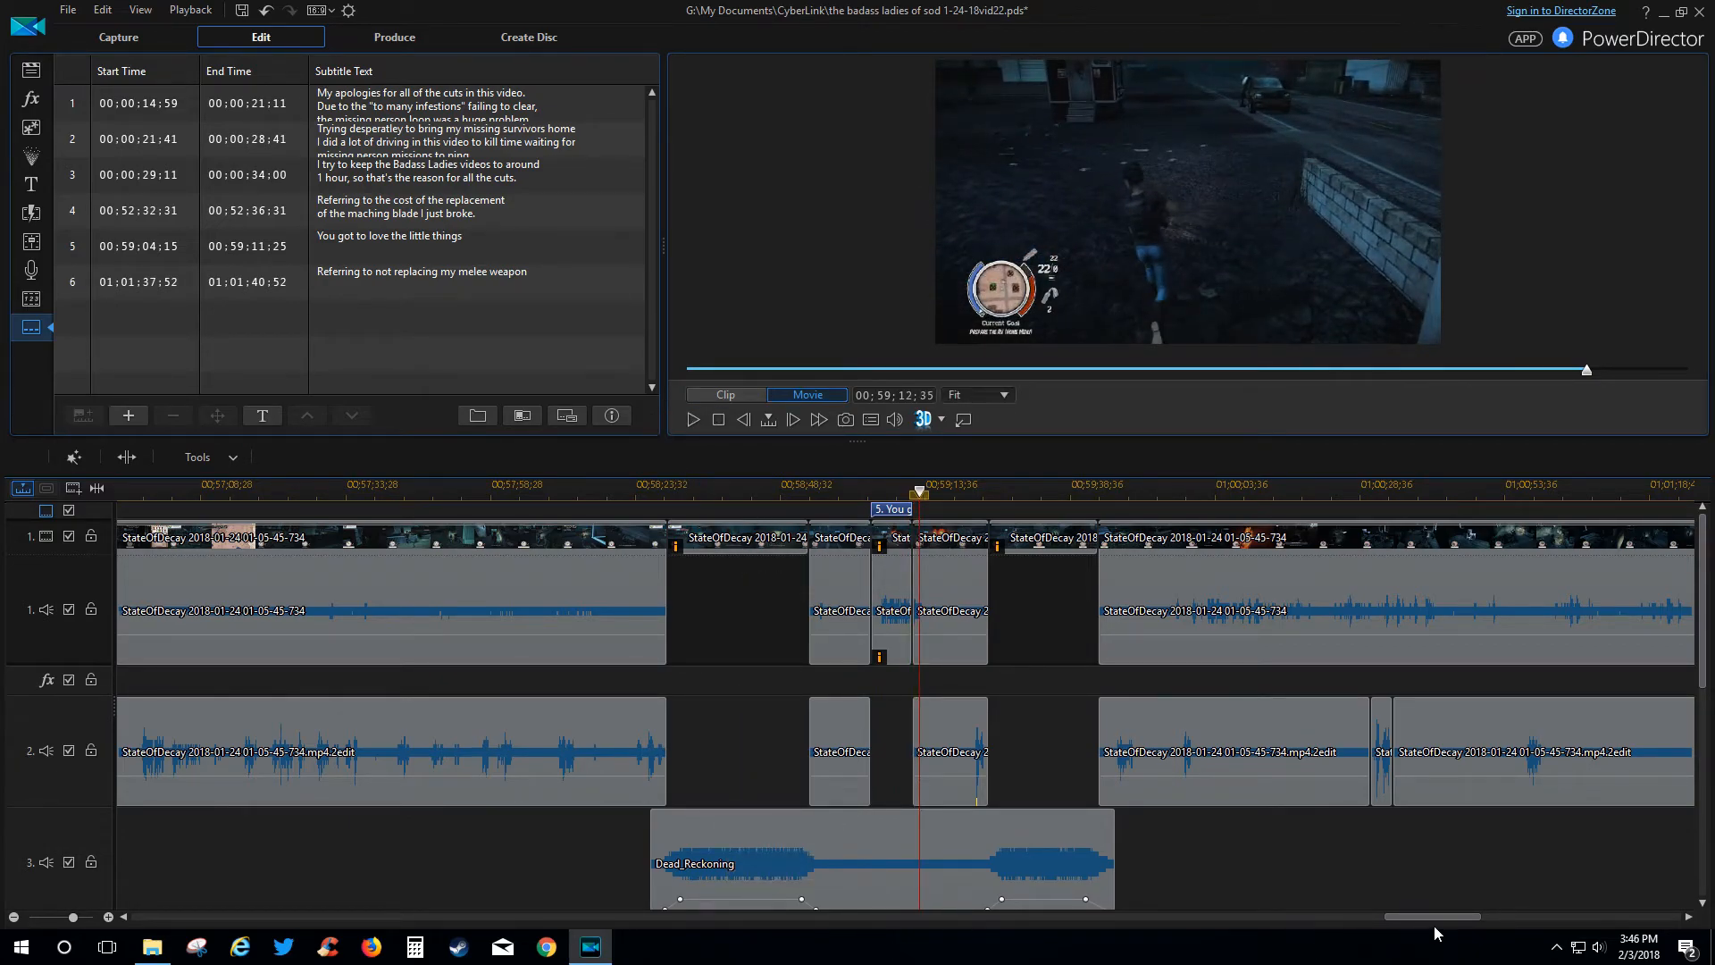
Scroll to 01;01, select the short clip before the cut, and play from 01;01;34;29 briefly.
left_click_drag(1438, 920, 1520, 904)
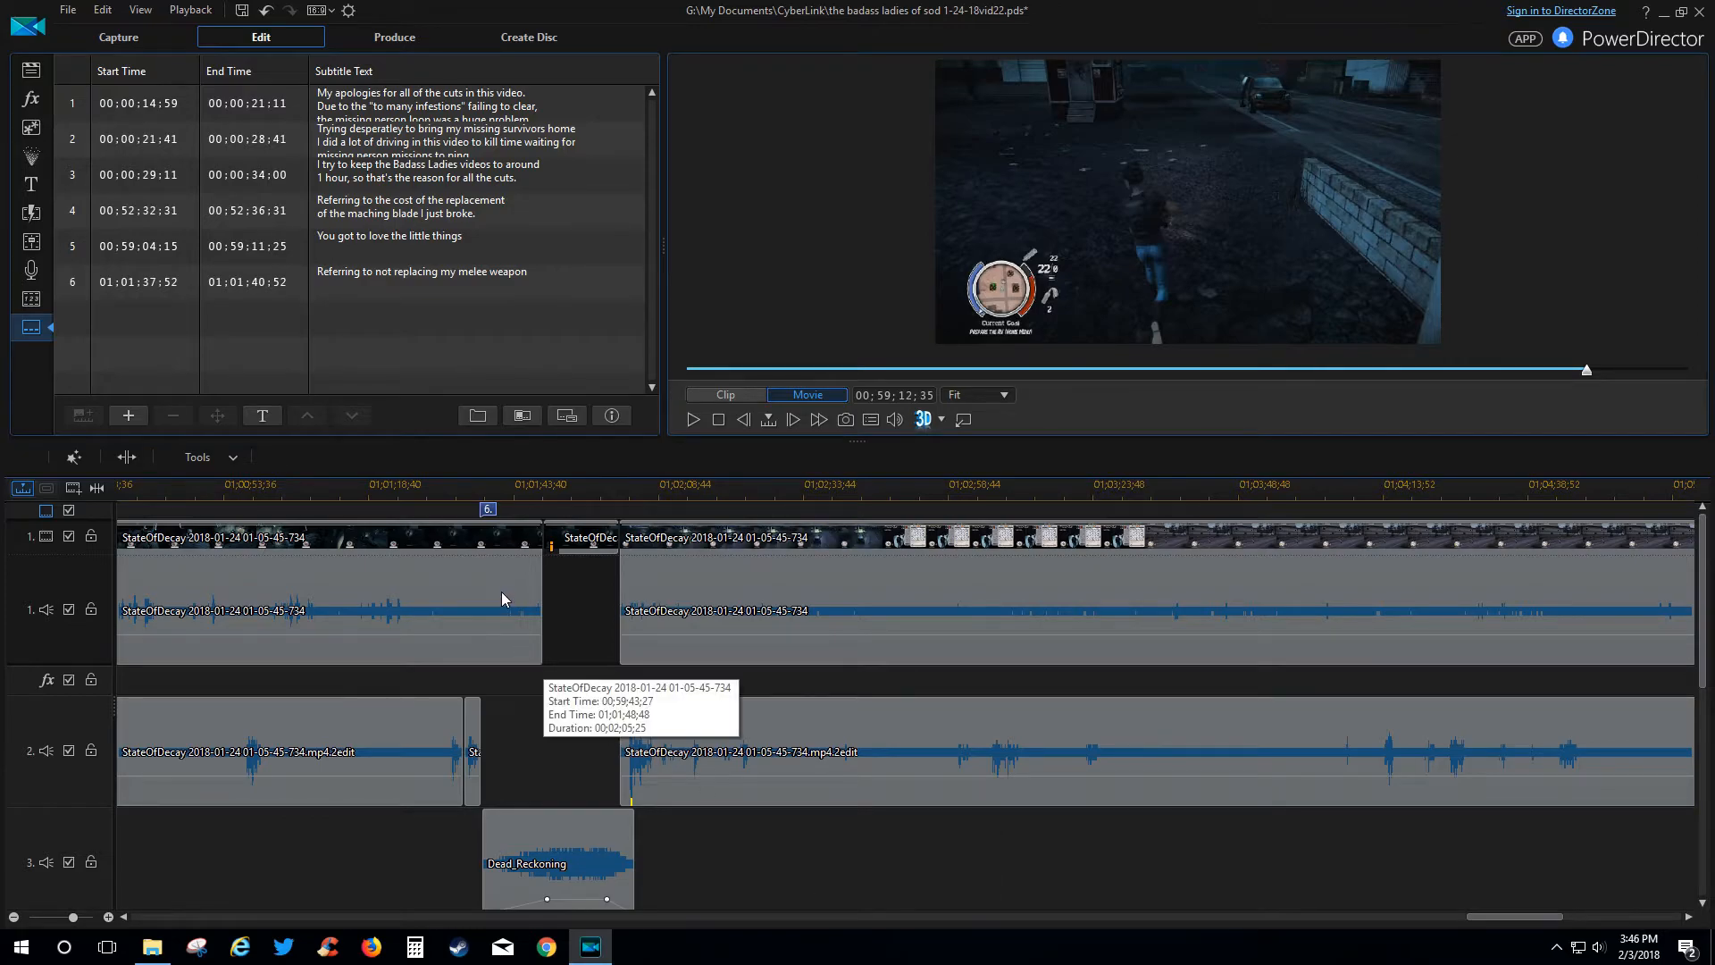
left_click(589, 550)
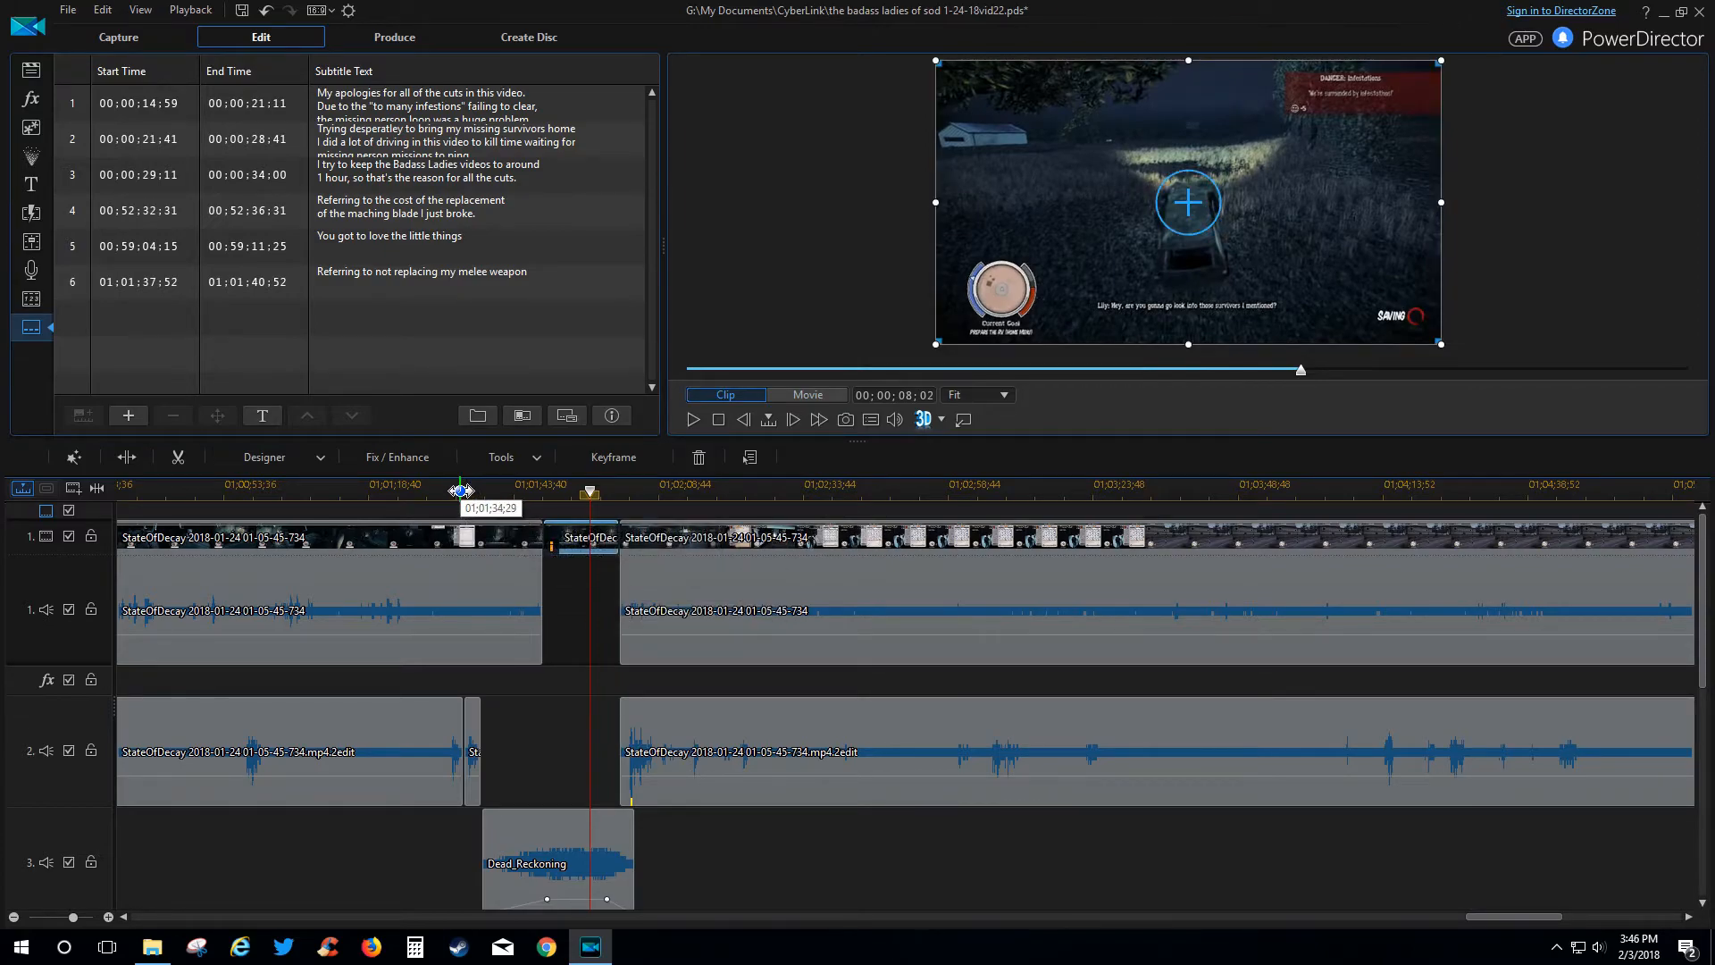
left_click(461, 490)
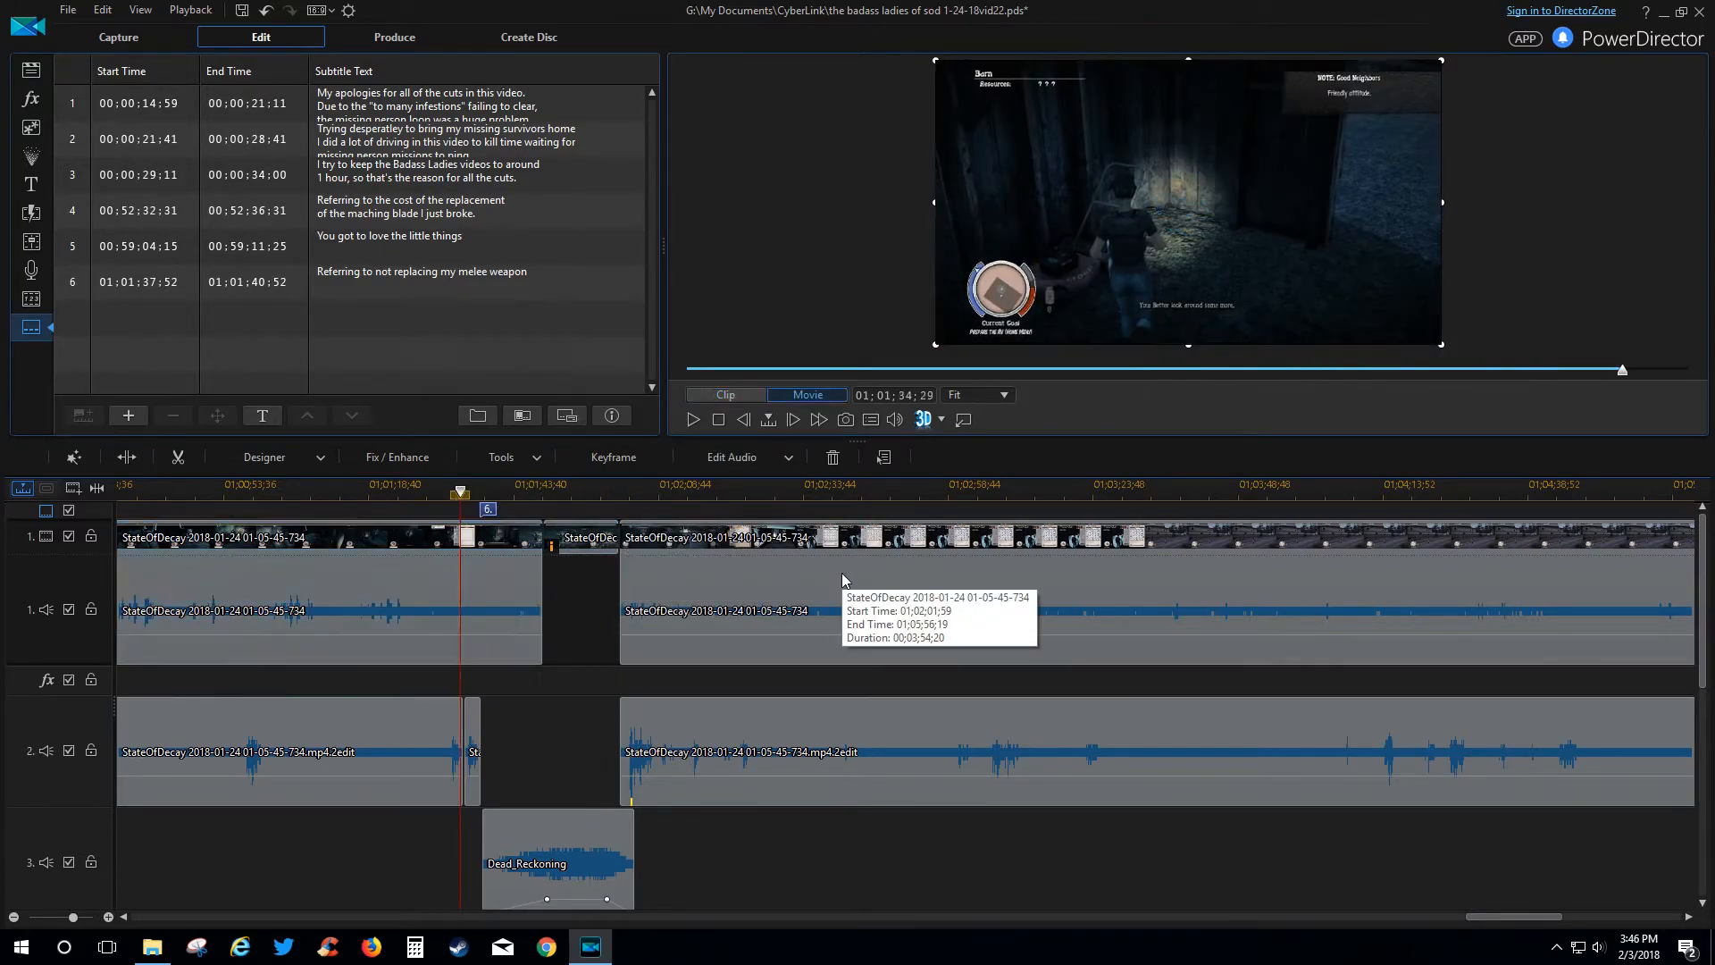
key("space")
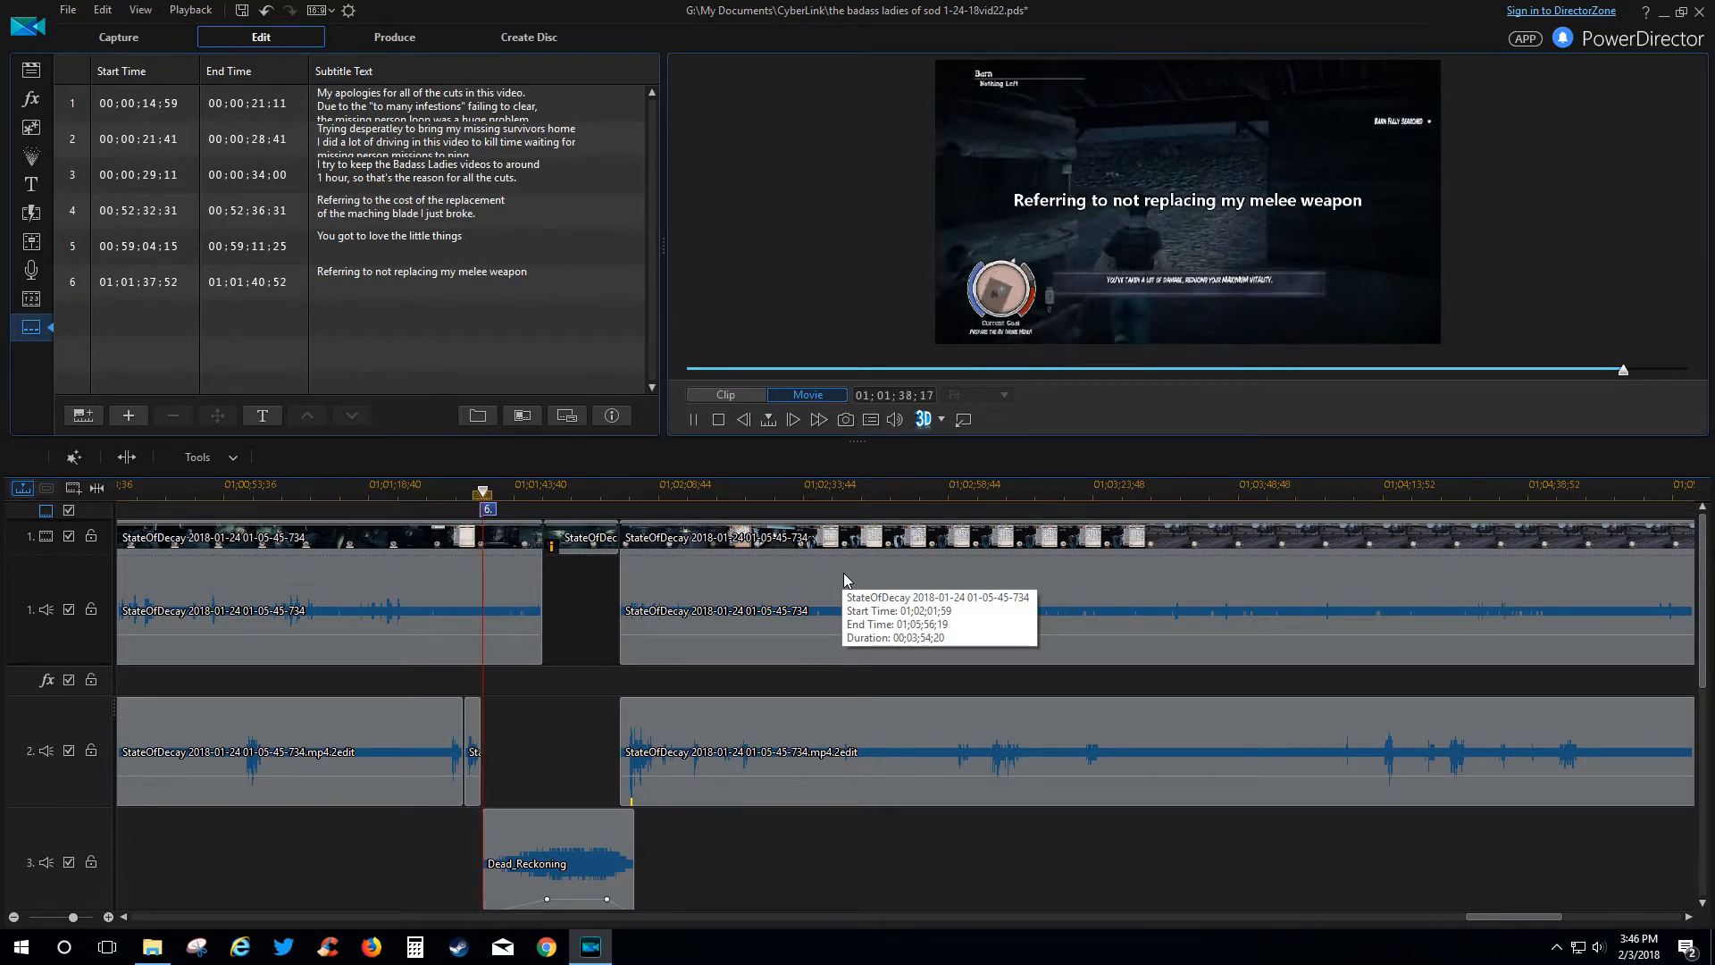
key("space")
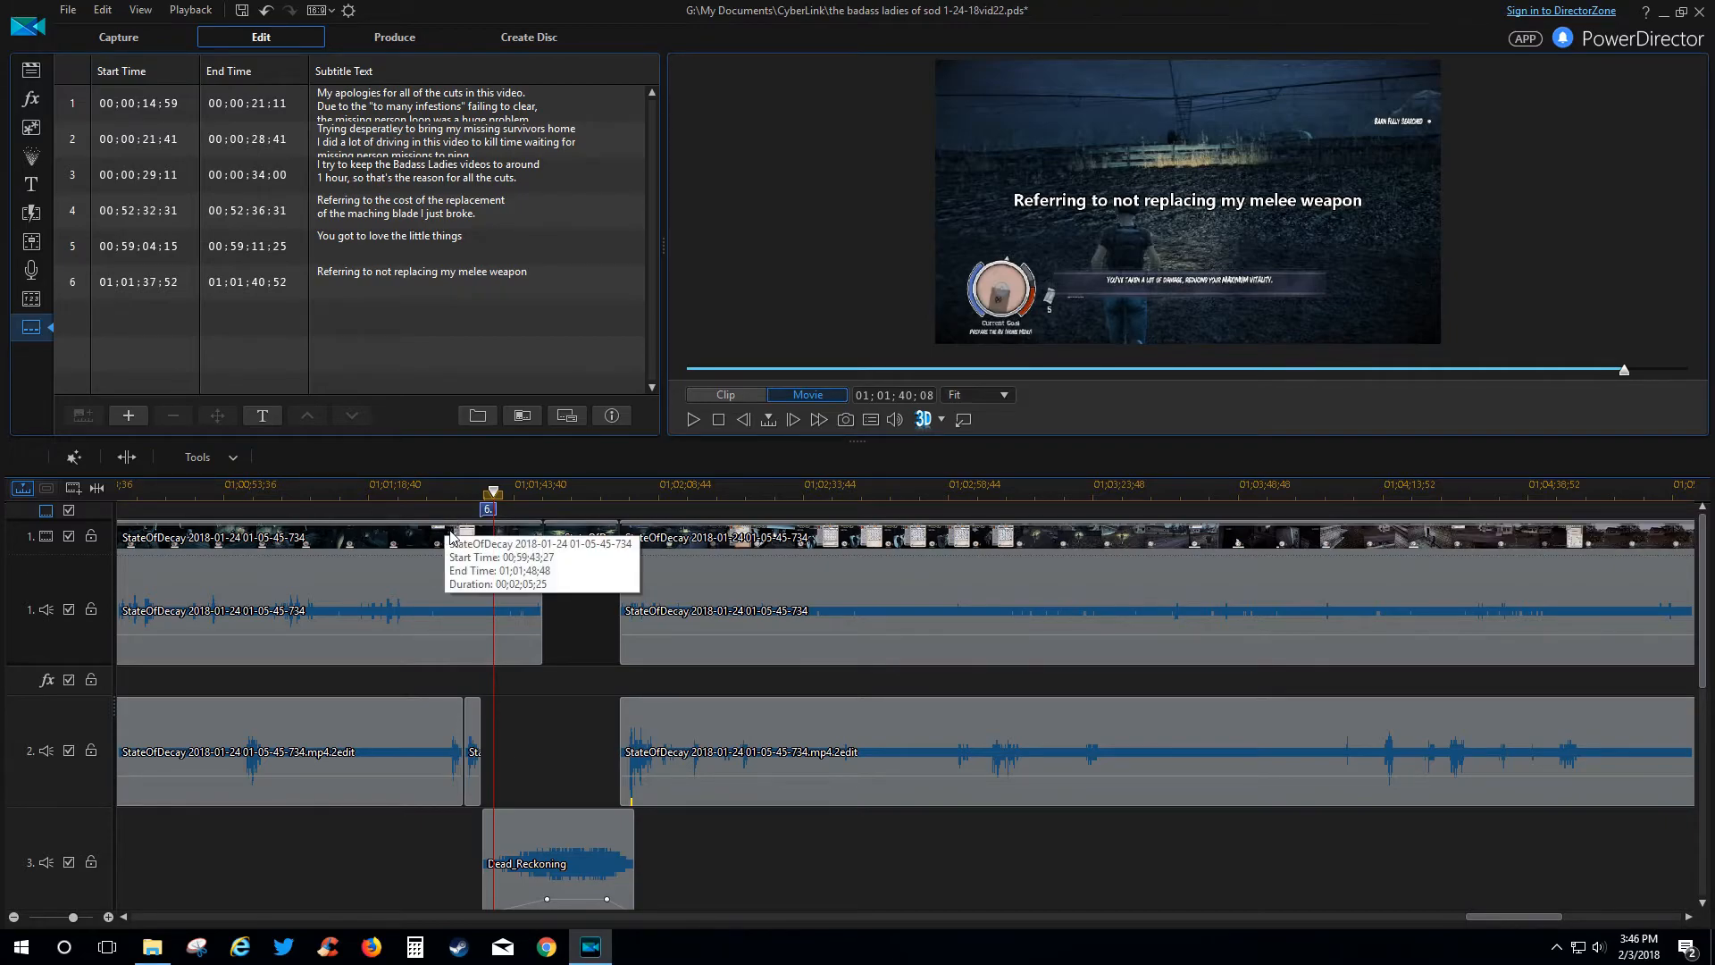
Replay from 01;01;31;15 to show the 'Referring to not replacing my melee weapon' subtitle, then skip past the cut.
left_click(442, 490)
key("space")
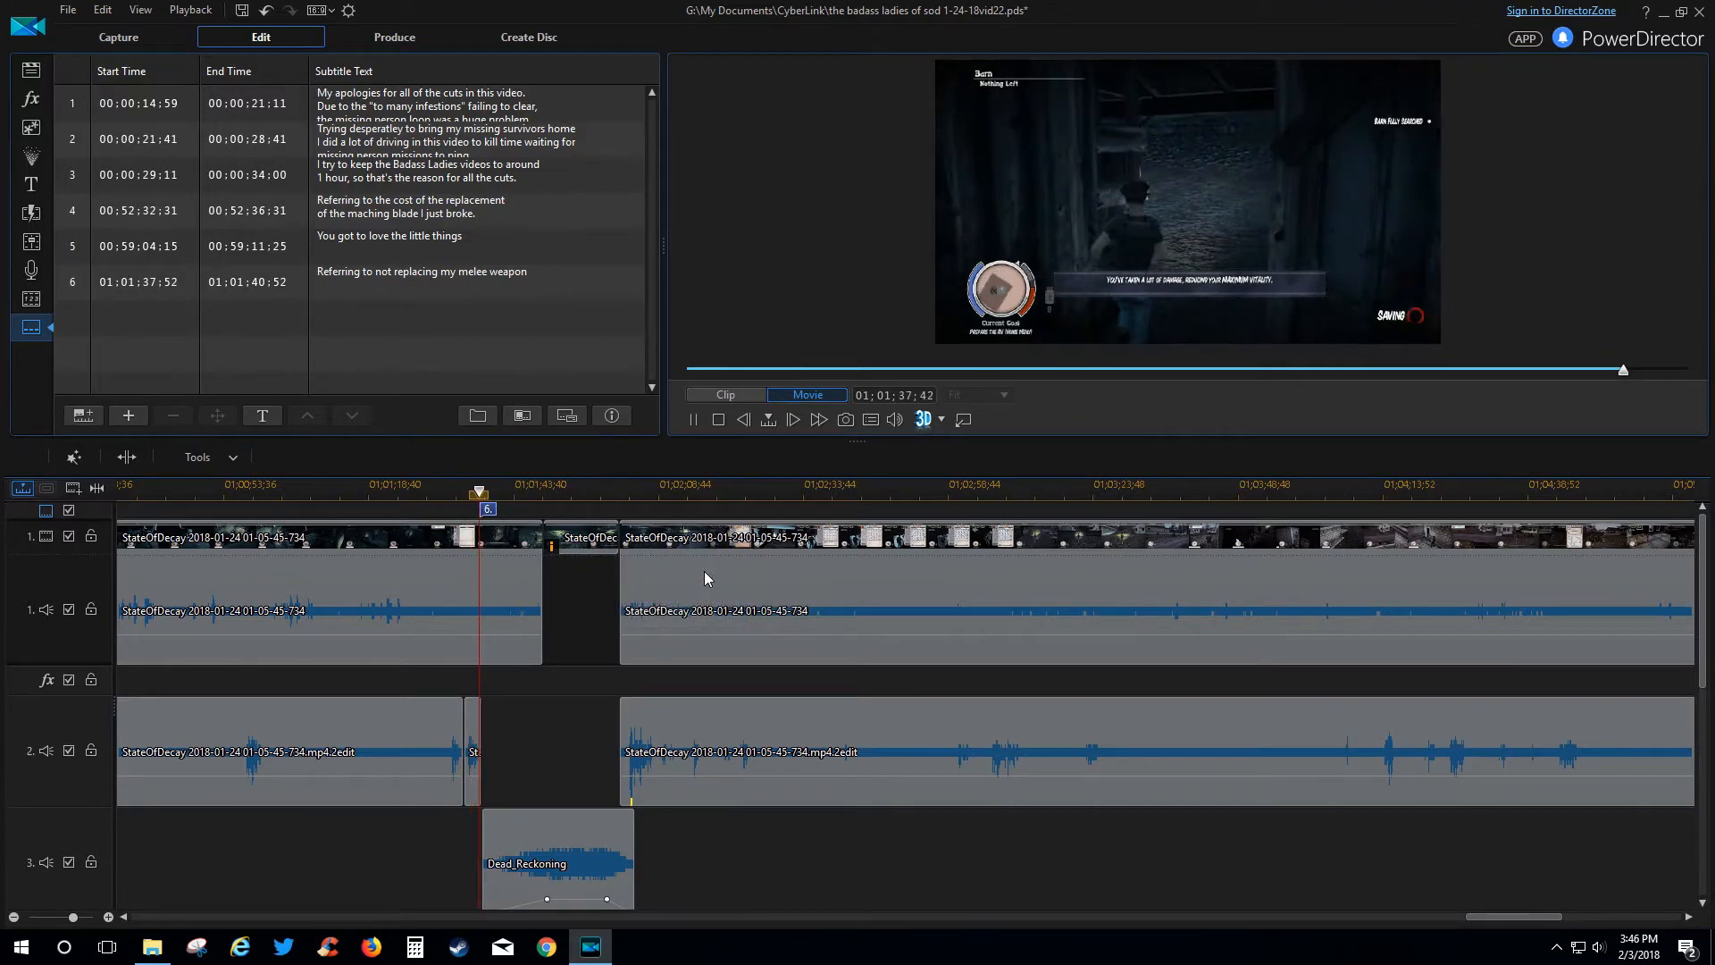
key("space")
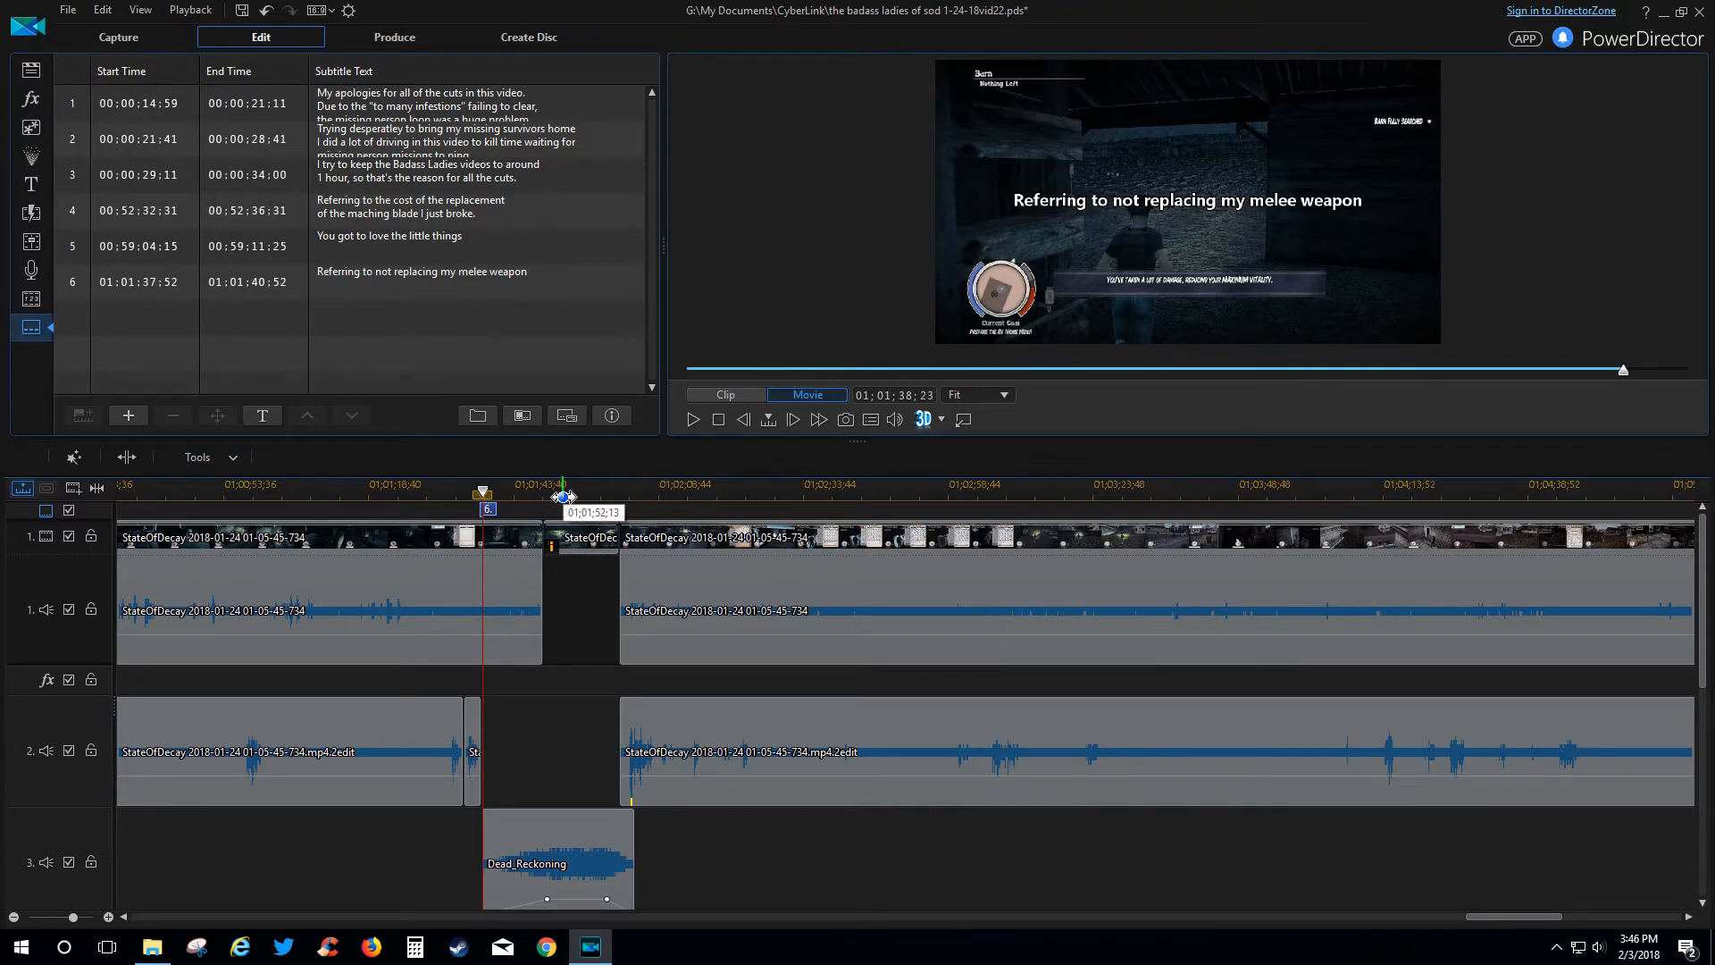
key("space")
left_click(529, 494)
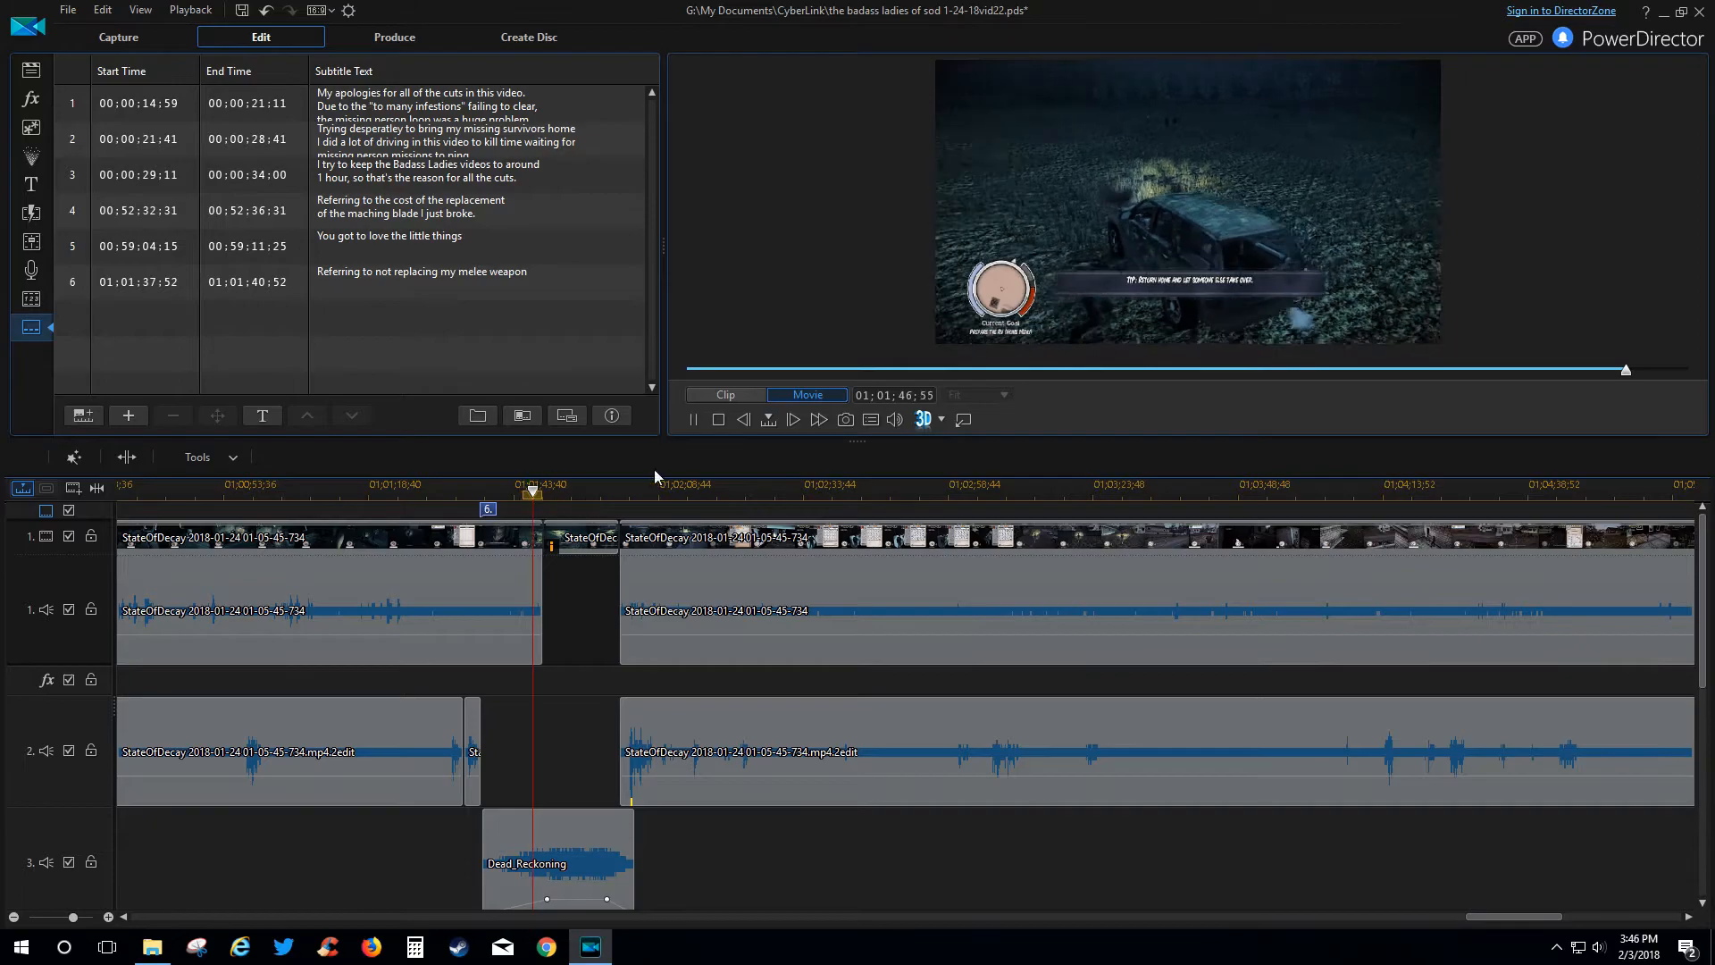